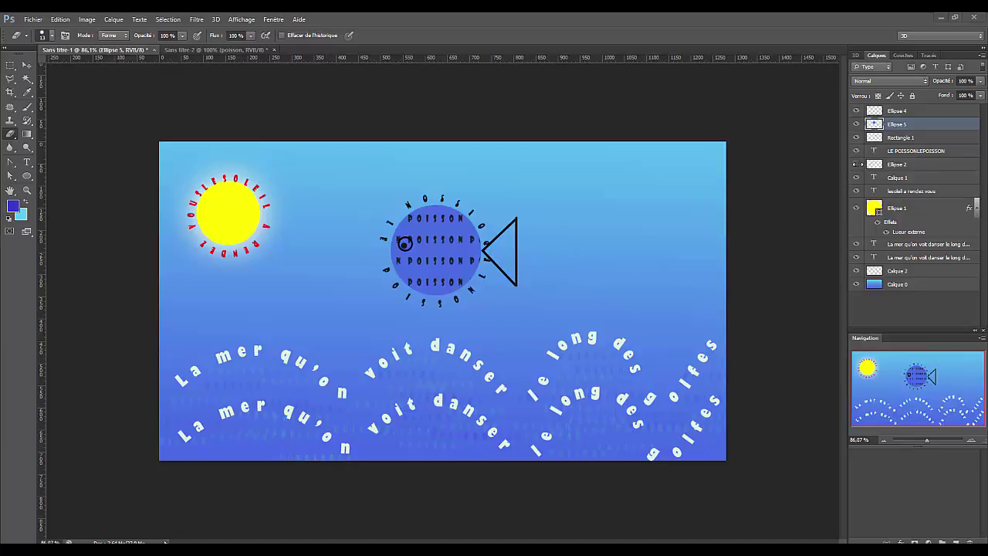
- Show the Ellipse 2 outline around the fish, then view the POISSON text in the Sans titre-2 document up close
{"action": "left_click", "coordinate": [856, 165]}
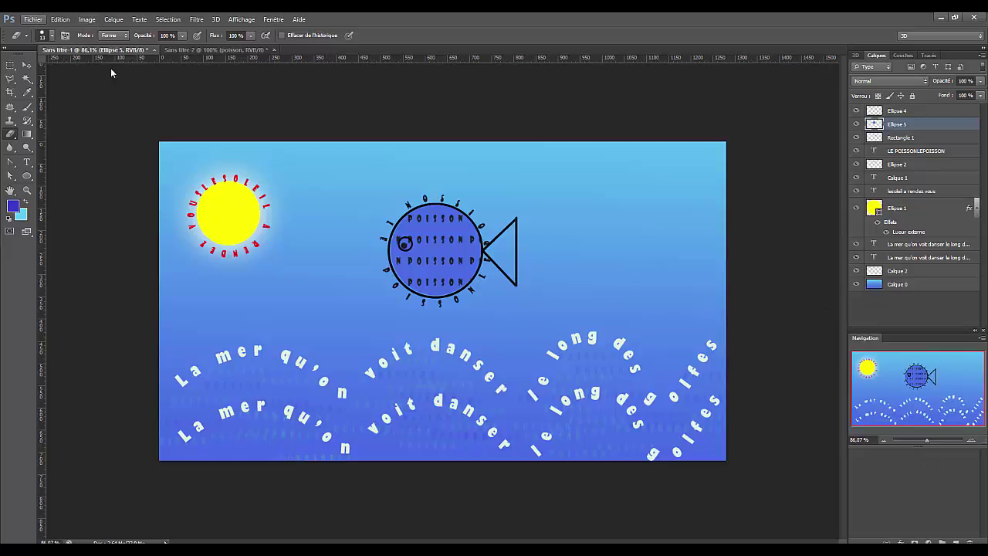
{"action": "left_click", "coordinate": [182, 51]}
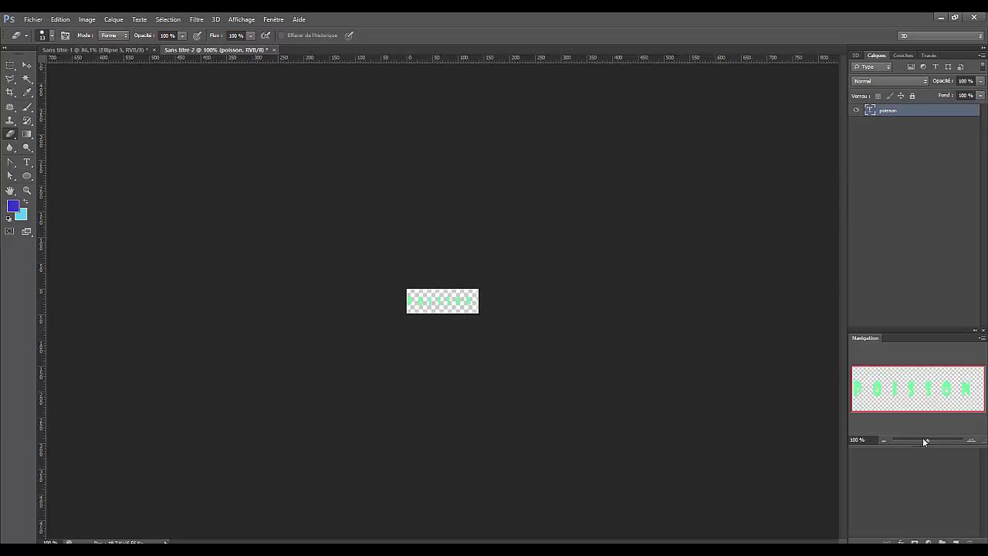
{"action": "left_click_drag", "start_coordinate": [928, 439], "coordinate": [939, 438]}
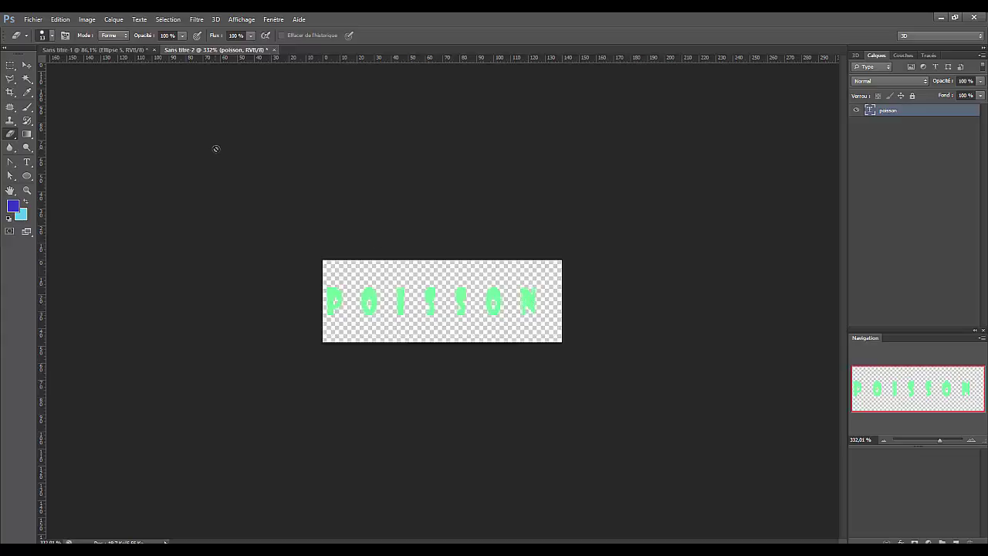
- Create a new transparent document measuring 1280 by 720 pixels
{"action": "left_click", "coordinate": [30, 20]}
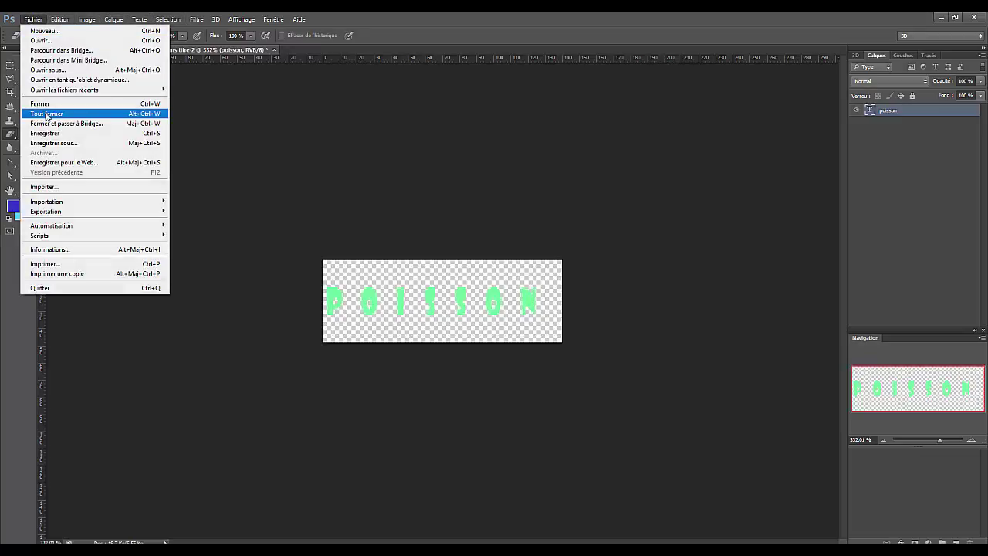
{"action": "left_click", "coordinate": [44, 32]}
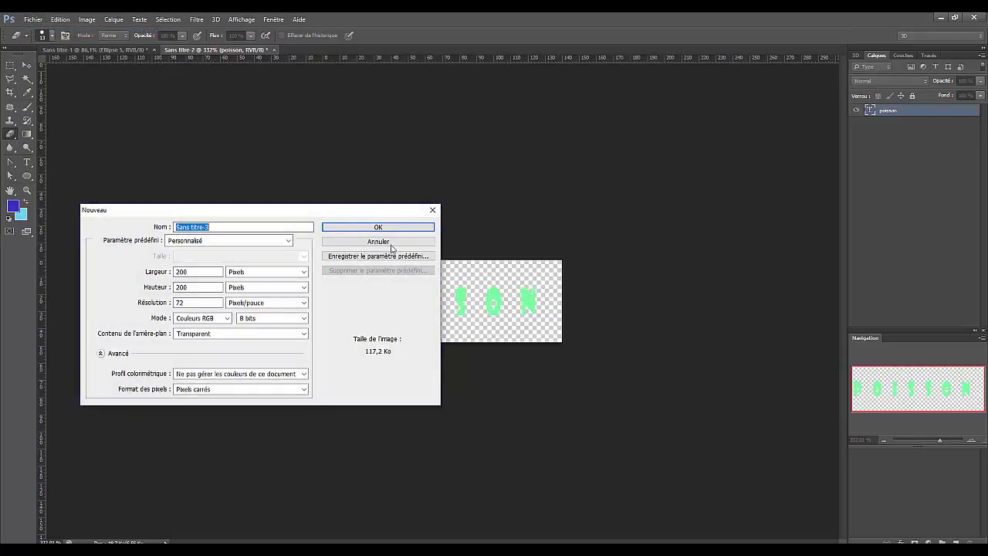
{"action": "double_click", "coordinate": [198, 276]}
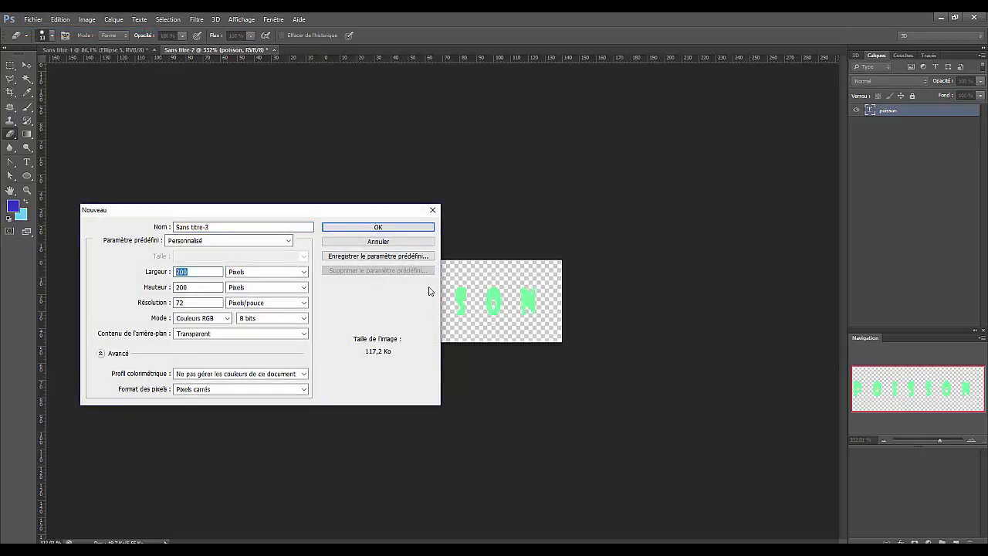
{"action": "type", "text": "1280"}
{"action": "double_click", "coordinate": [187, 287]}
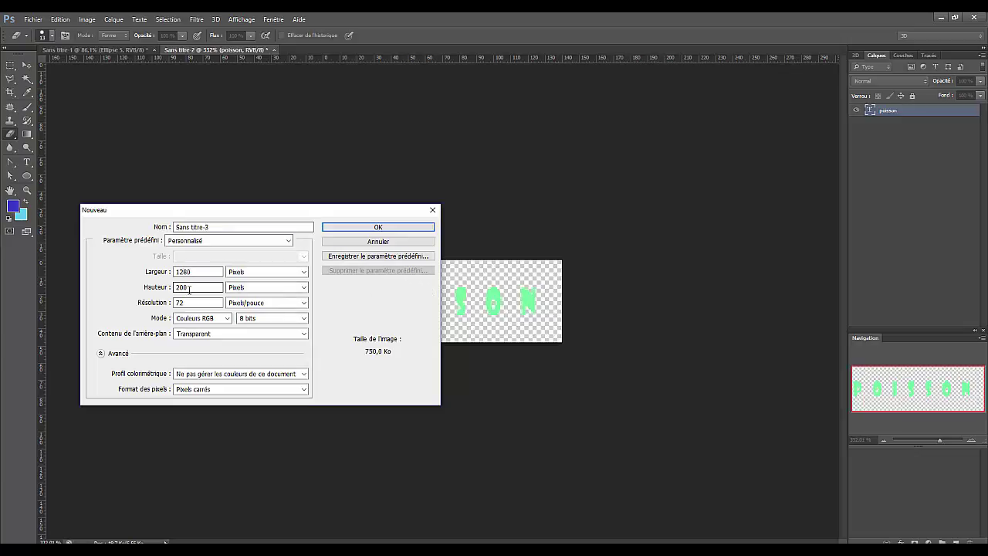
{"action": "type", "text": "720"}
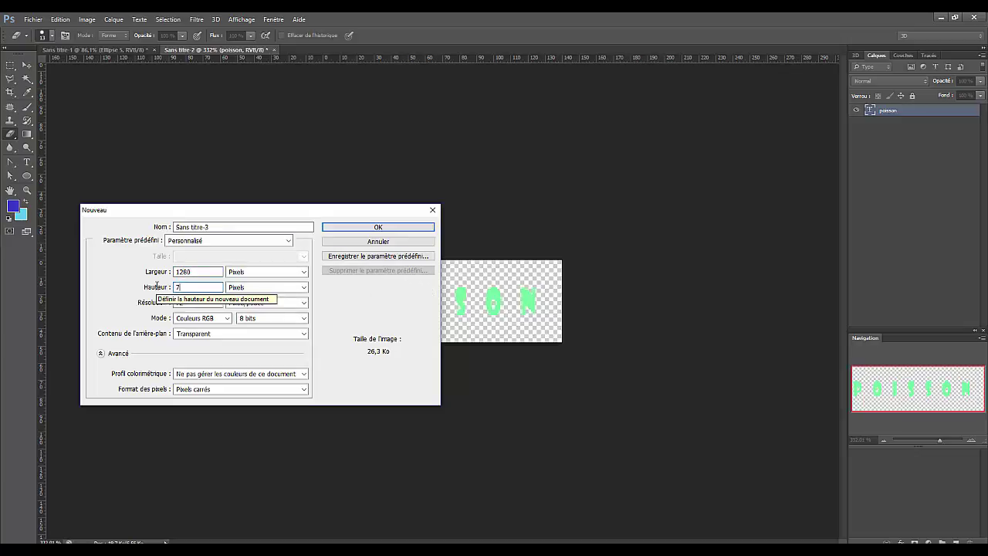
{"action": "left_click", "coordinate": [377, 227]}
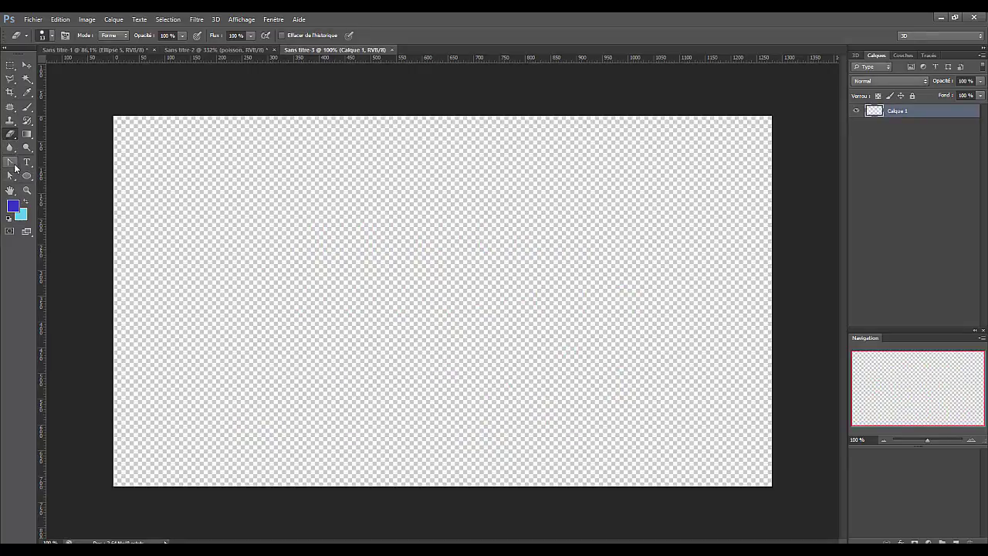
- Draw an open zigzag path of eight anchor points across the lower part of the canvas with the Pen tool
{"action": "left_click_drag", "start_coordinate": [15, 167], "coordinate": [56, 161]}
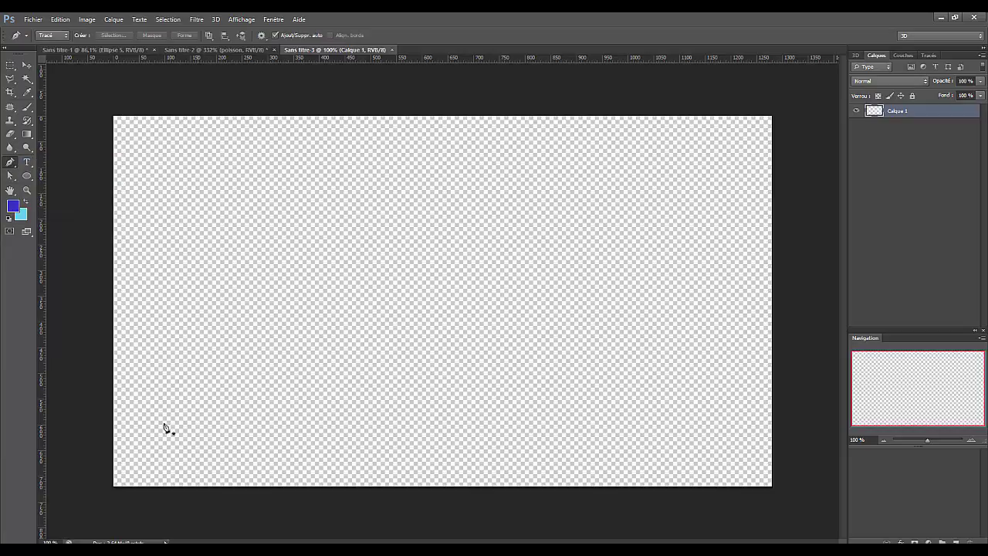
{"action": "left_click", "coordinate": [120, 420]}
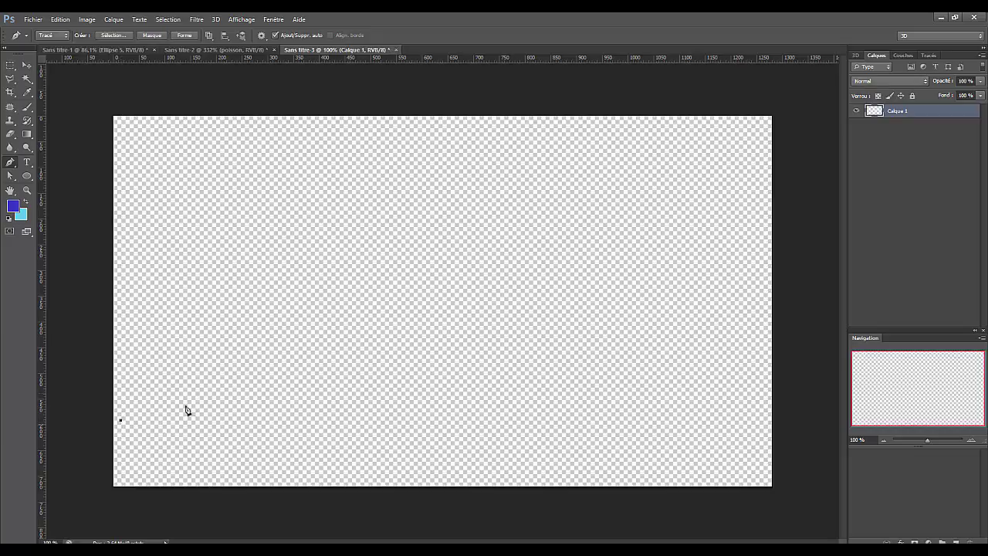
{"action": "left_click", "coordinate": [214, 351]}
{"action": "left_click", "coordinate": [278, 427]}
{"action": "left_click", "coordinate": [386, 358]}
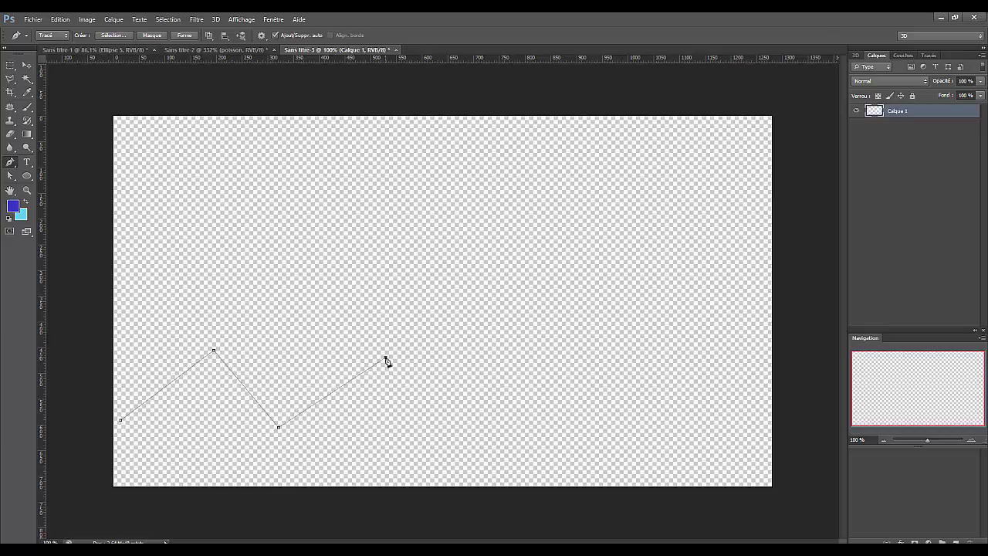
{"action": "left_click", "coordinate": [491, 419]}
{"action": "left_click", "coordinate": [593, 353]}
{"action": "left_click", "coordinate": [688, 413]}
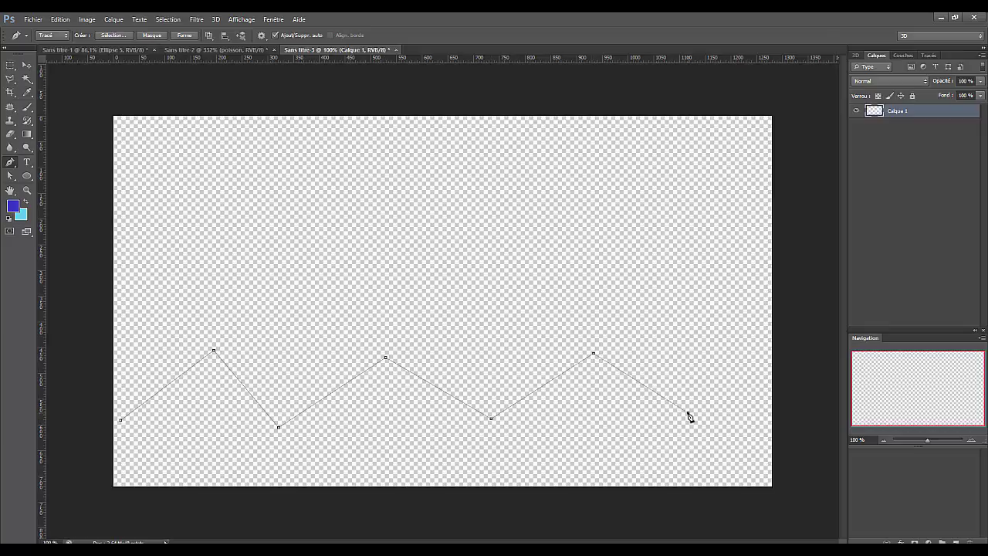
{"action": "left_click", "coordinate": [771, 345]}
- Turn the six inner corner points of the zigzag path into smooth curves with the Convert Point tool, forming waves
{"action": "right_click", "coordinate": [17, 166]}
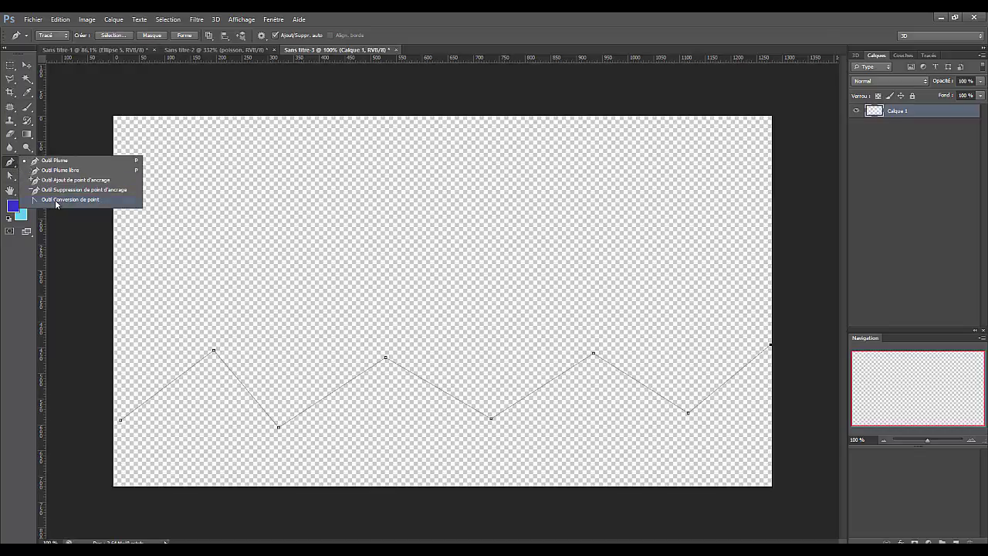
{"action": "left_click", "coordinate": [57, 202]}
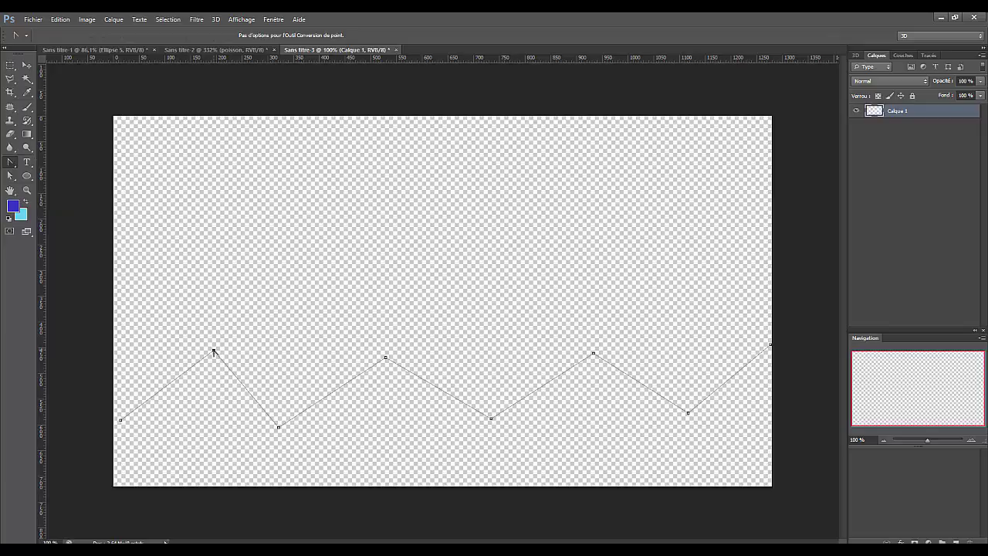
{"action": "left_click_drag", "start_coordinate": [214, 352], "coordinate": [278, 353]}
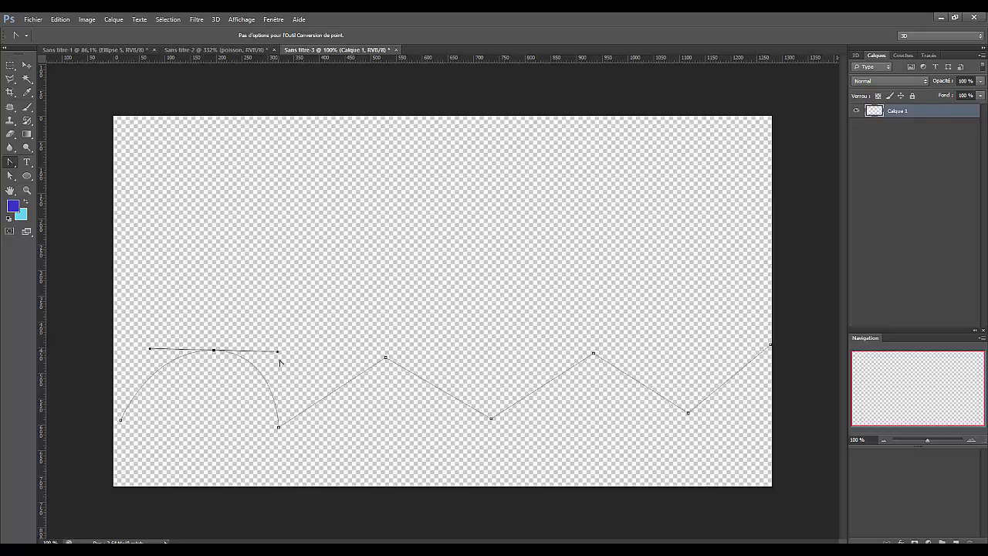
{"action": "left_click", "coordinate": [279, 427]}
{"action": "left_click_drag", "start_coordinate": [309, 433], "coordinate": [322, 426]}
{"action": "left_click_drag", "start_coordinate": [385, 359], "coordinate": [440, 358]}
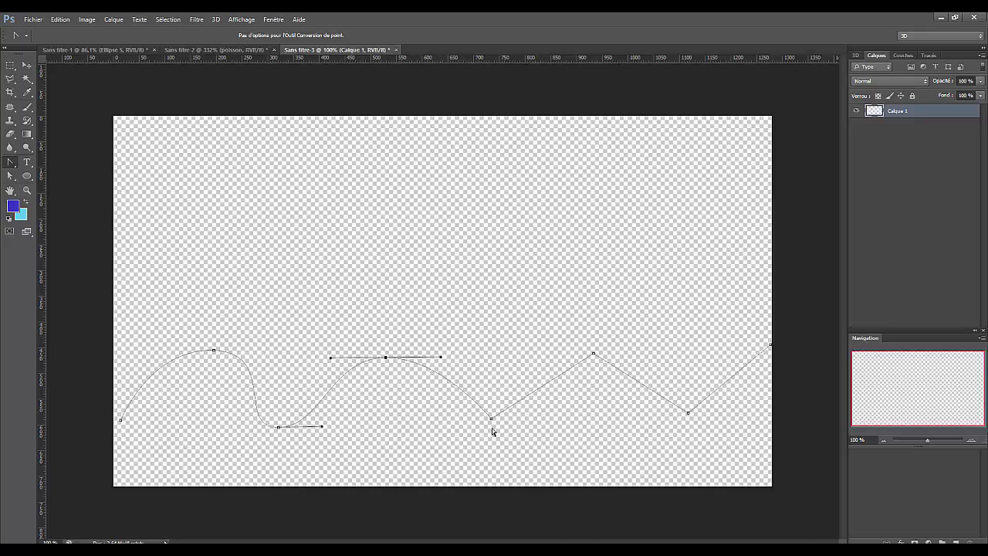
{"action": "left_click_drag", "start_coordinate": [491, 419], "coordinate": [526, 419]}
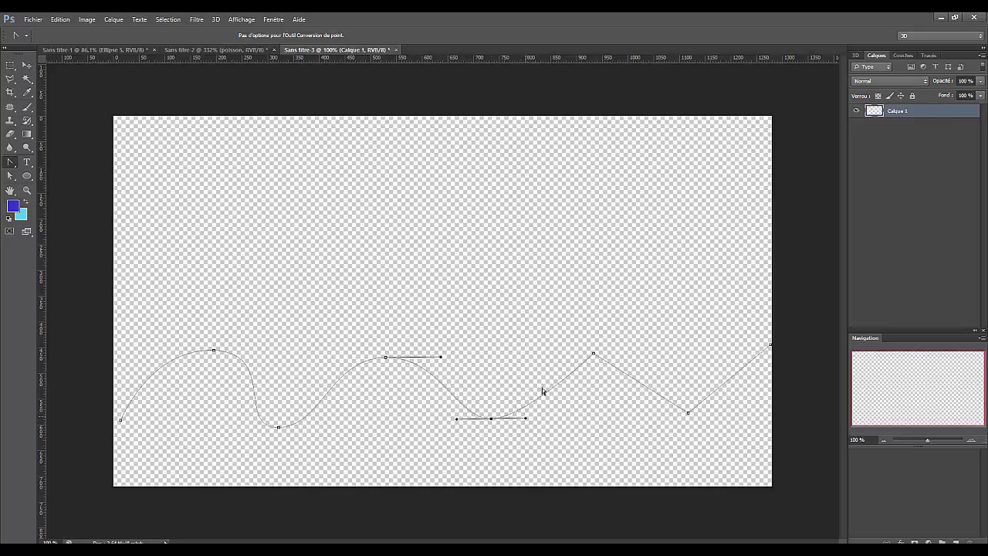
{"action": "left_click_drag", "start_coordinate": [594, 355], "coordinate": [643, 357]}
{"action": "left_click_drag", "start_coordinate": [688, 413], "coordinate": [726, 414]}
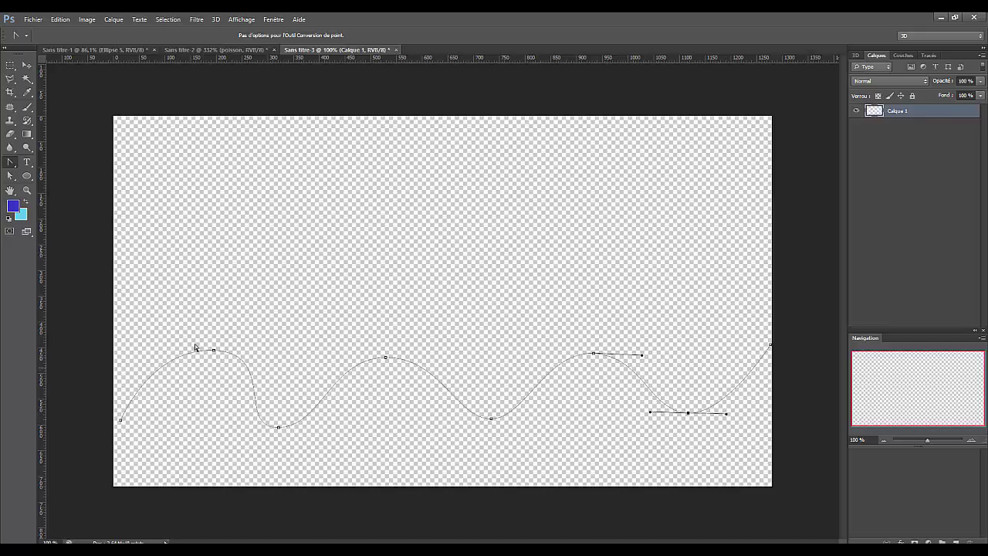
- Reset the first wave crest's direction handles and pull out shorter ones on both sides to reshape its curve
{"action": "left_click", "coordinate": [214, 352]}
{"action": "left_click_drag", "start_coordinate": [214, 352], "coordinate": [169, 348]}
{"action": "left_click_drag", "start_coordinate": [225, 347], "coordinate": [256, 356]}
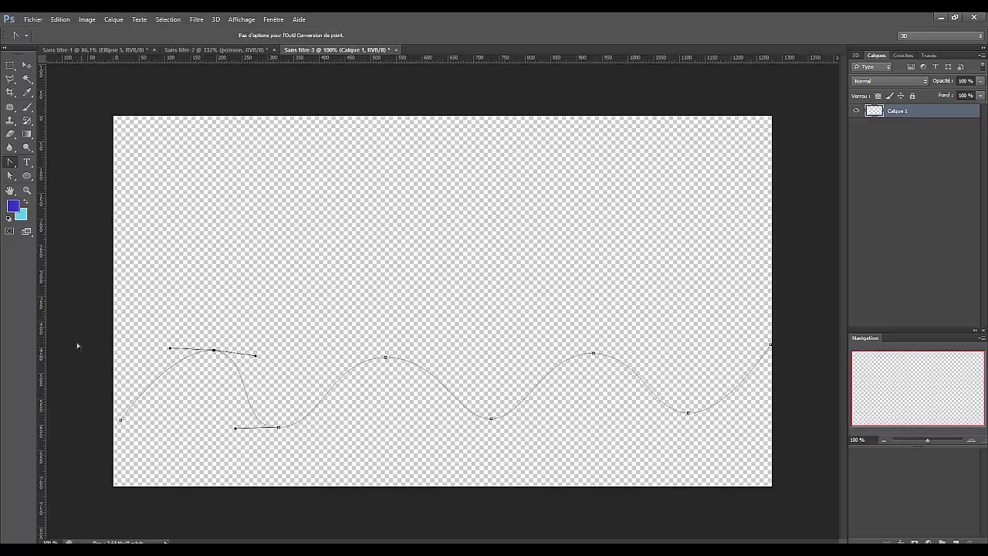
- Add text along the wave path from its first point, reading "LAMER qu'on voit danser lelongdes"
{"action": "left_click", "coordinate": [27, 162]}
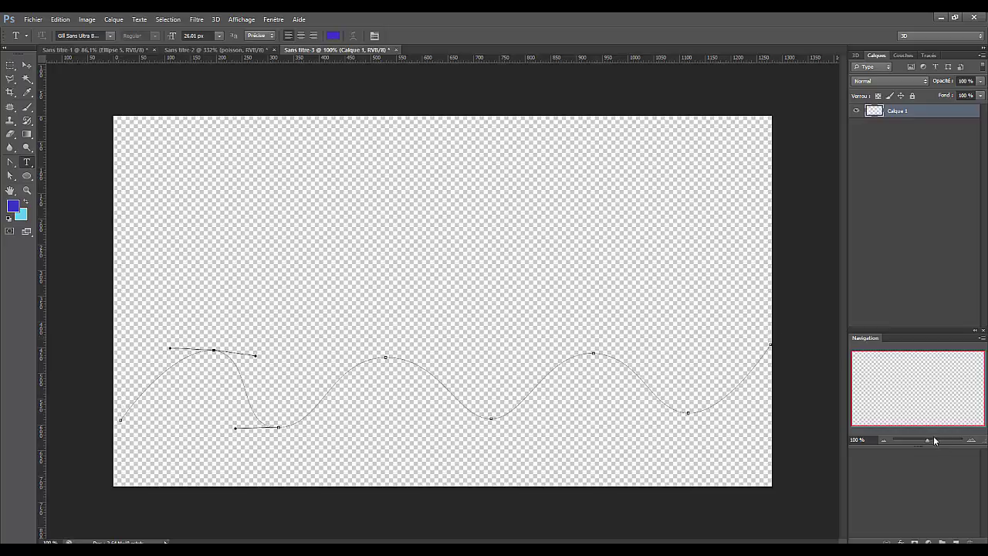
{"action": "left_click_drag", "start_coordinate": [926, 439], "coordinate": [934, 438]}
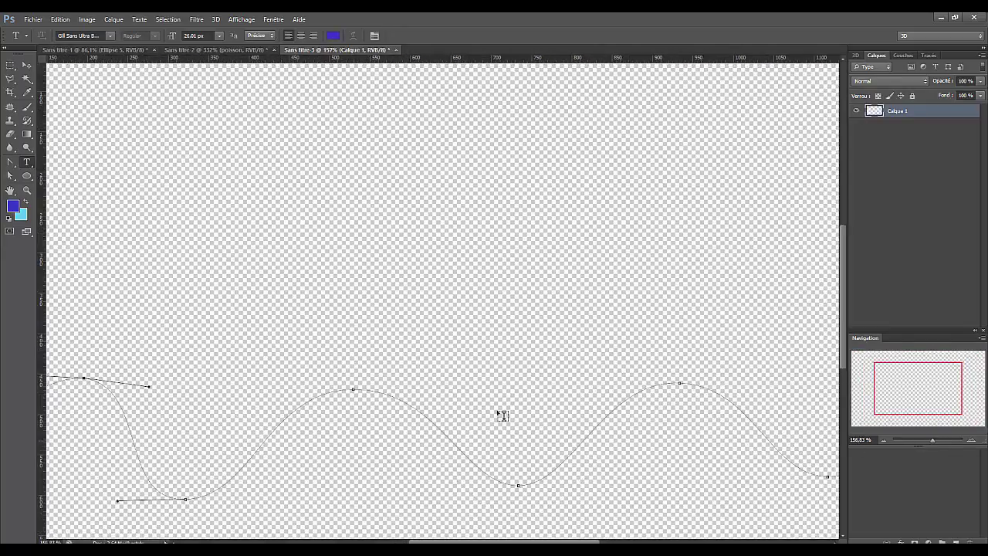
{"action": "left_click_drag", "start_coordinate": [927, 379], "coordinate": [908, 385]}
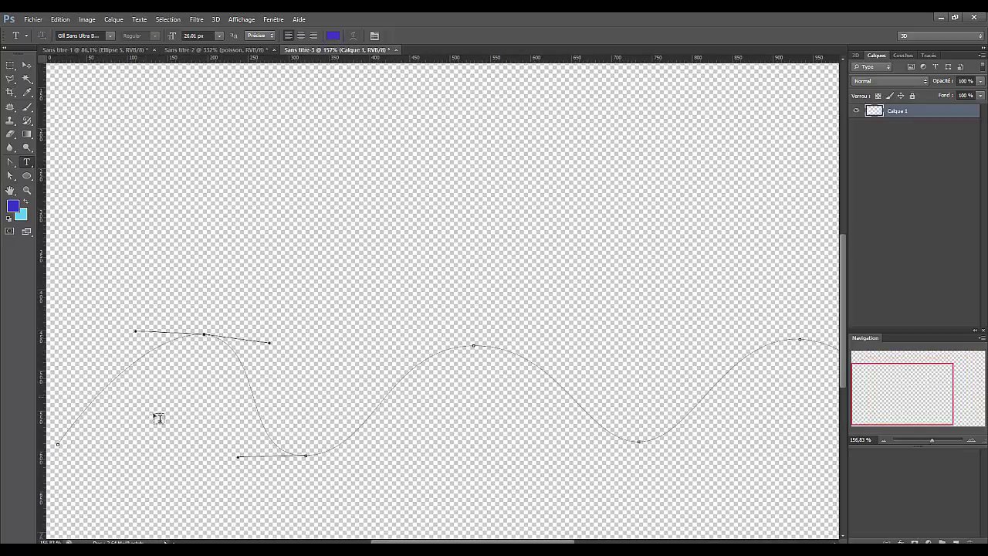
{"action": "left_click", "coordinate": [63, 434]}
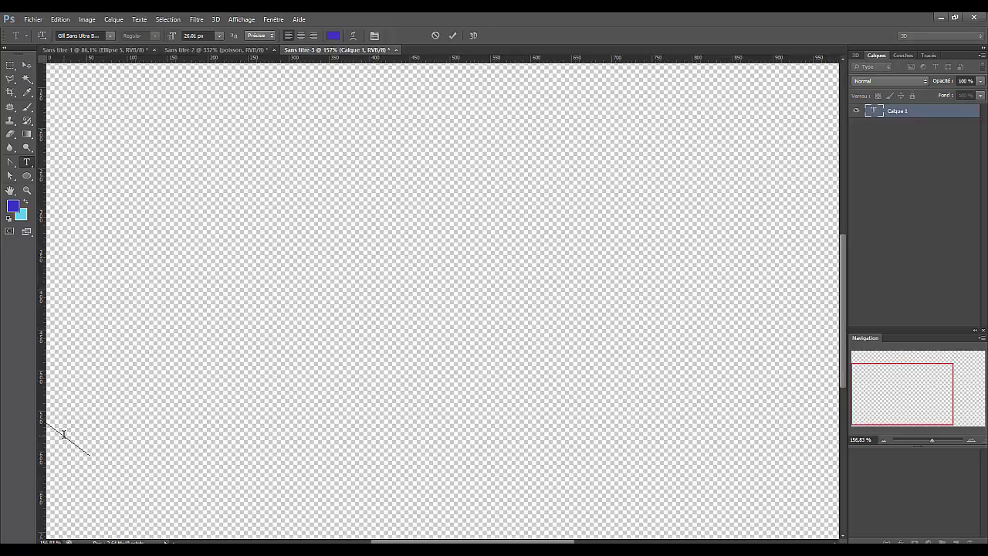
{"action": "type", "text": "L A"}
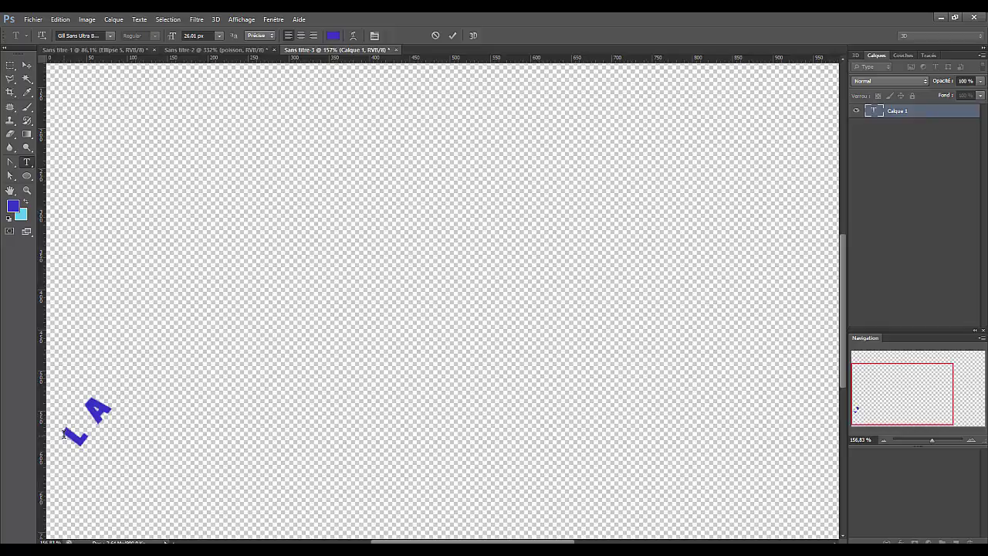
{"action": "type", "text": " M E R"}
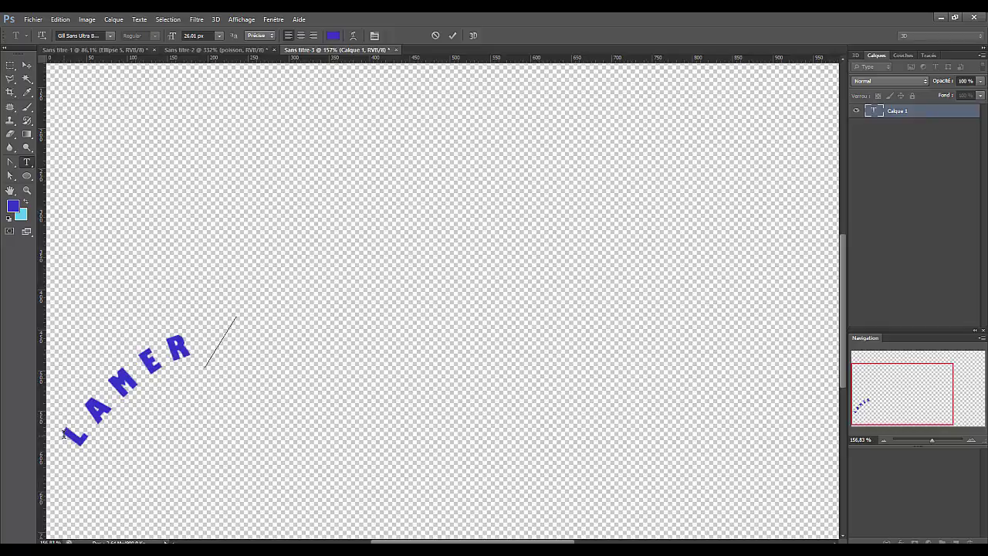
{"action": "type", "text": " qu"}
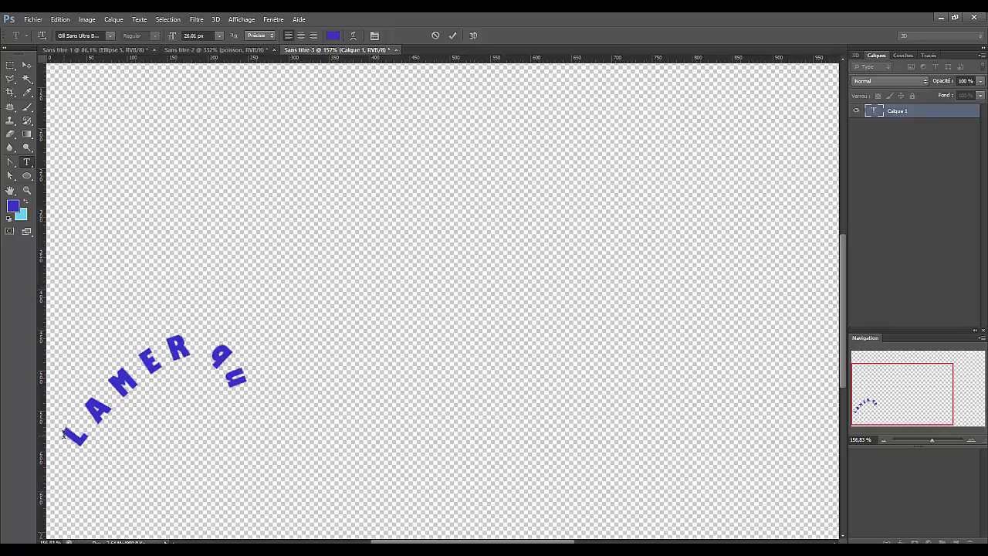
{"action": "type", "text": "'on"}
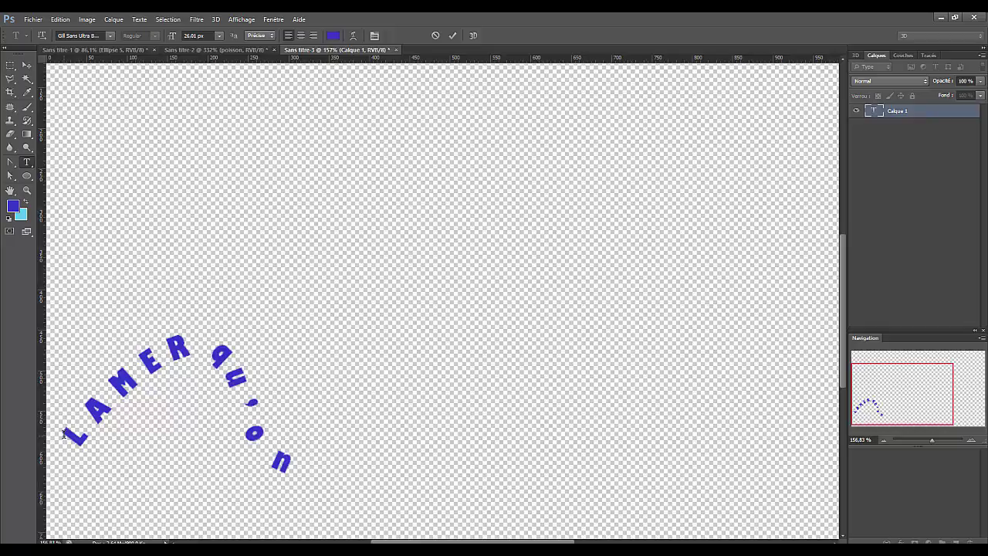
{"action": "type", "text": " voit d"}
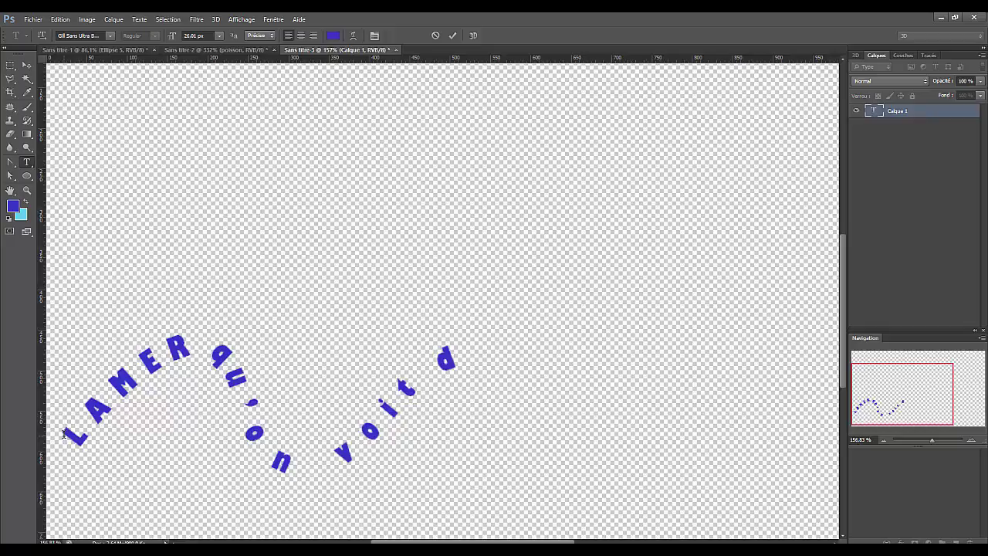
{"action": "type", "text": "anser"}
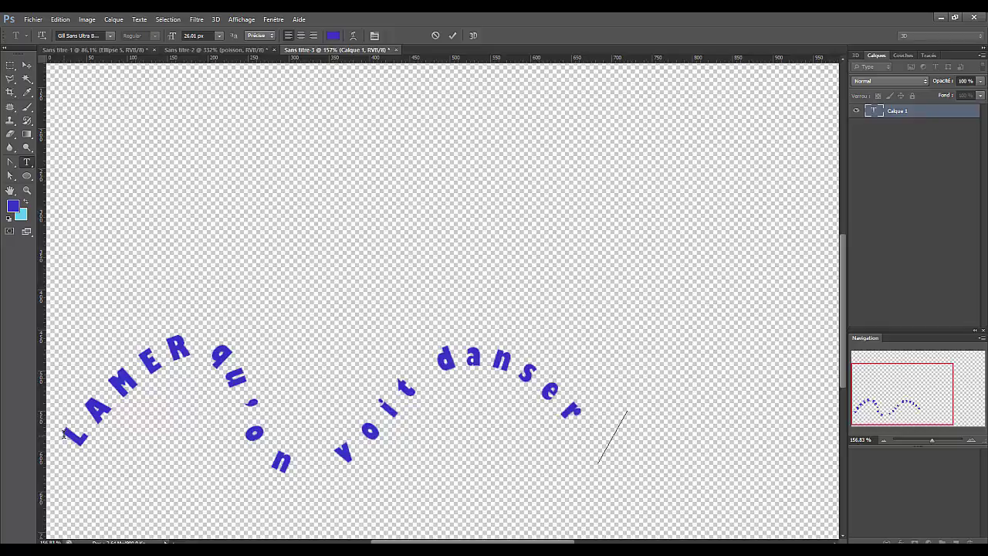
{"action": "type", "text": " lelon"}
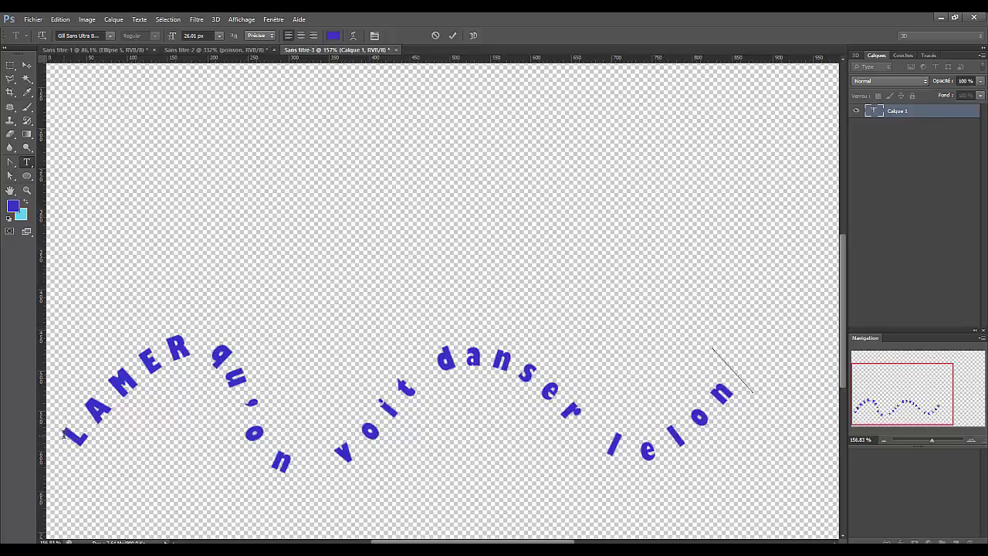
{"action": "type", "text": "g"}
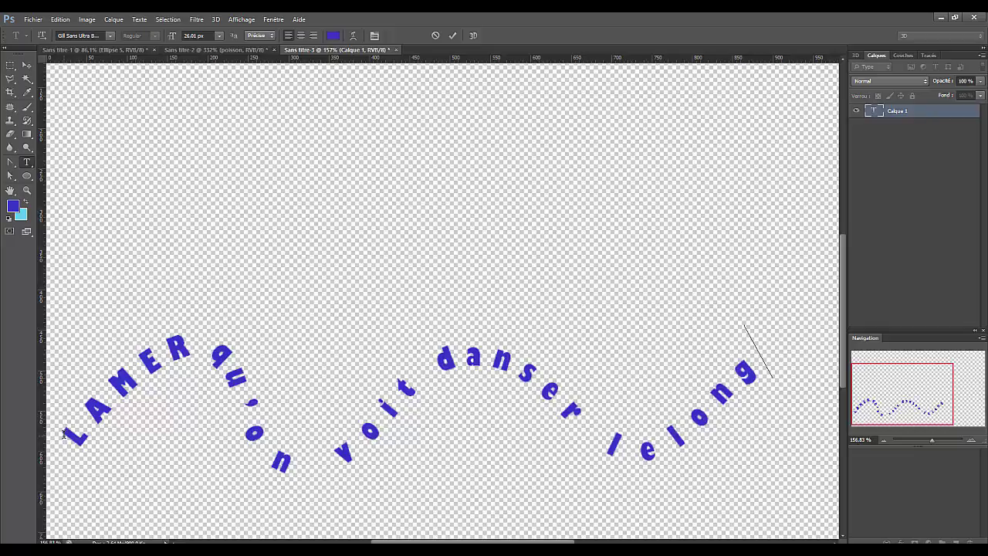
{"action": "type", "text": "de"}
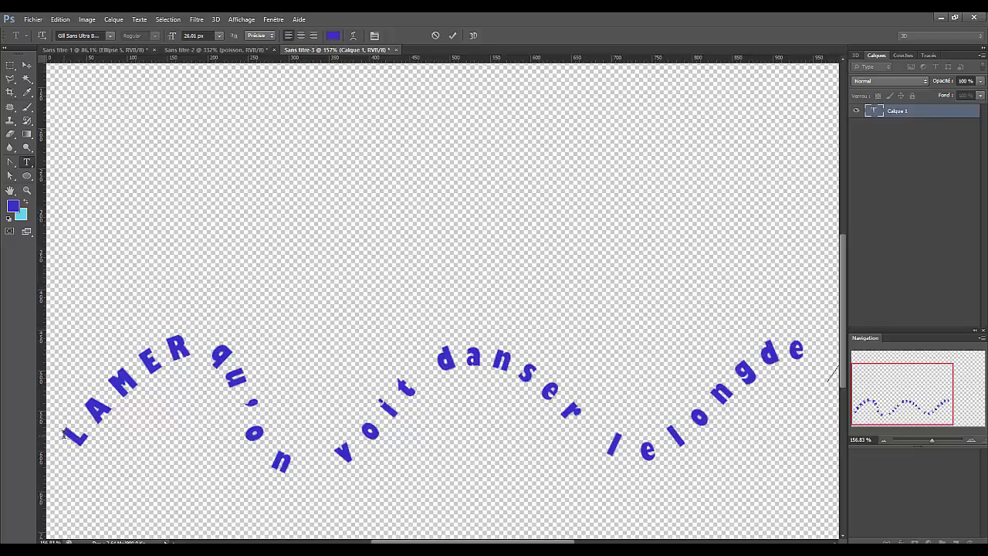
{"action": "type", "text": "s"}
{"action": "left_click", "coordinate": [274, 20]}
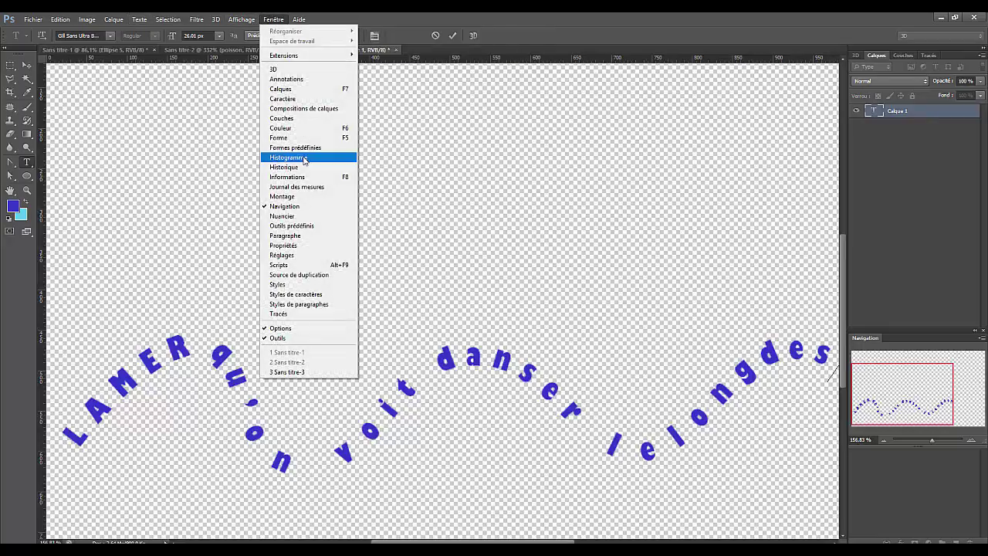
{"action": "left_click", "coordinate": [511, 32]}
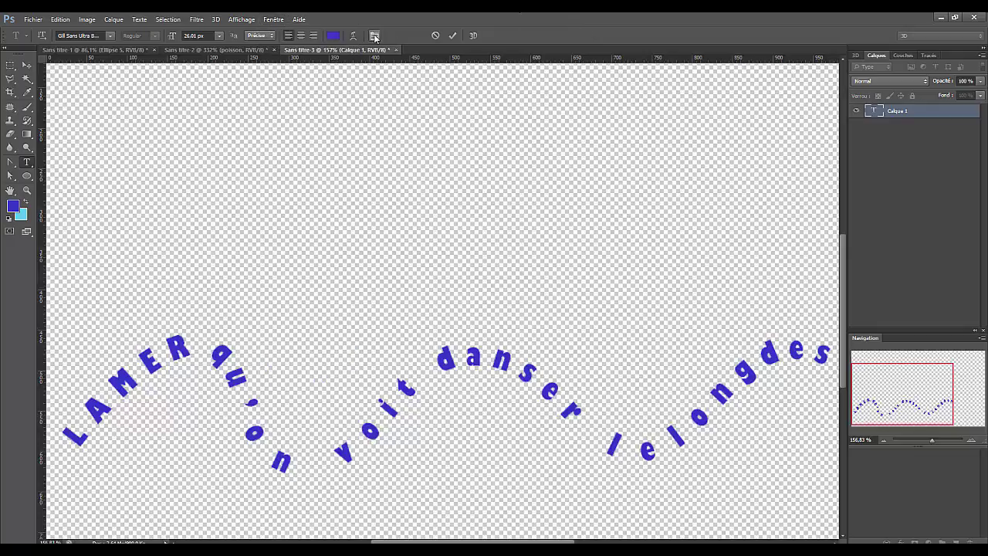
- Open the character settings and look through the available fonts and font sizes for the wave text
{"action": "left_click", "coordinate": [375, 36]}
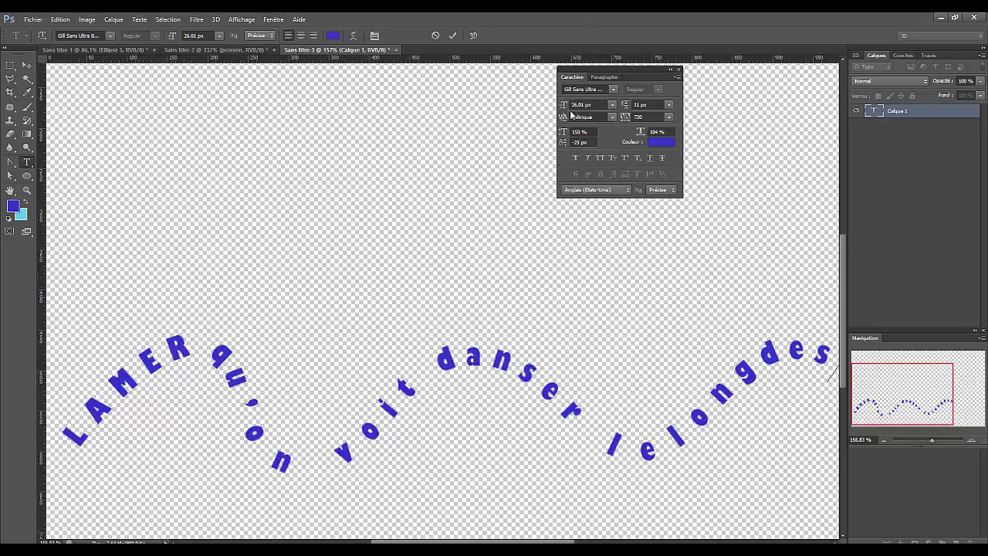
{"action": "left_click", "coordinate": [613, 91]}
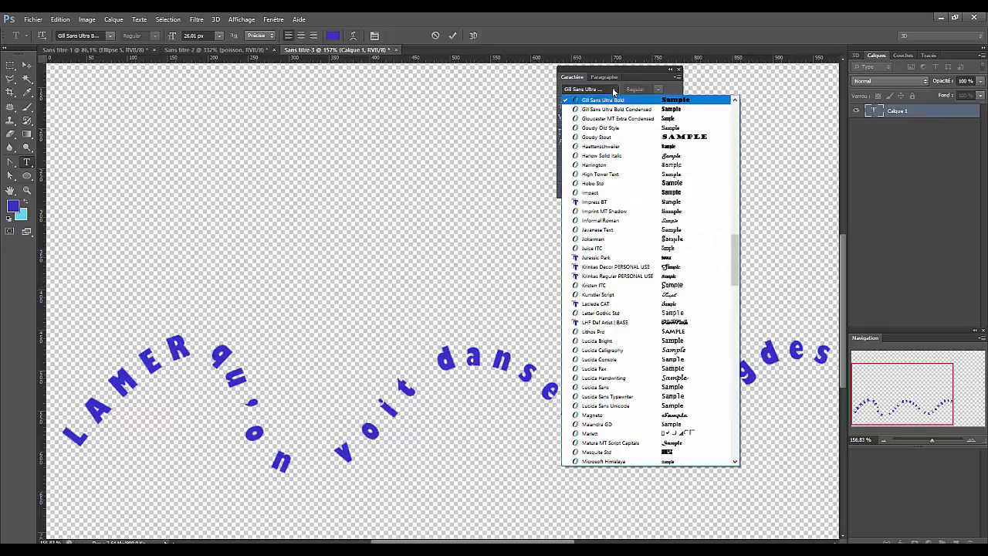
{"action": "left_click", "coordinate": [615, 91]}
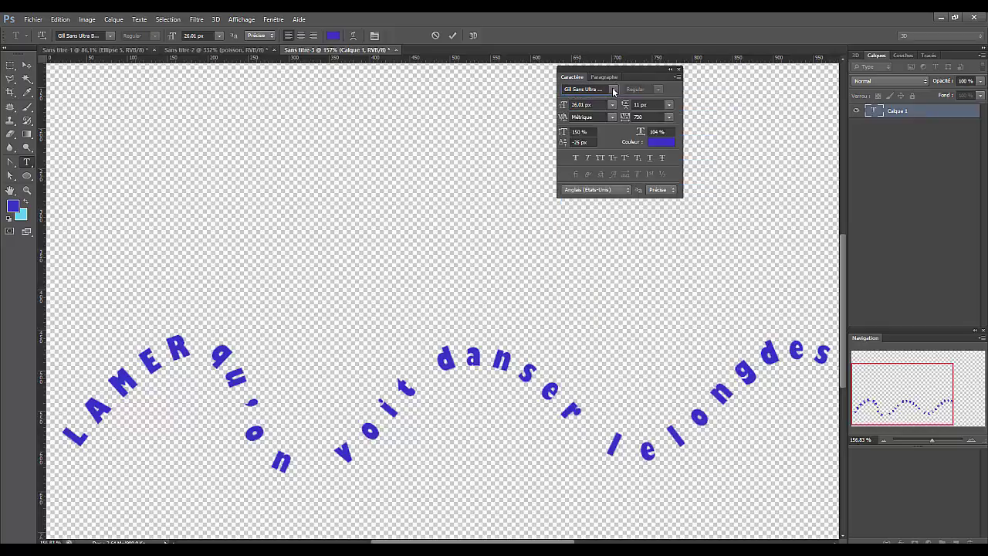
{"action": "left_click", "coordinate": [612, 105]}
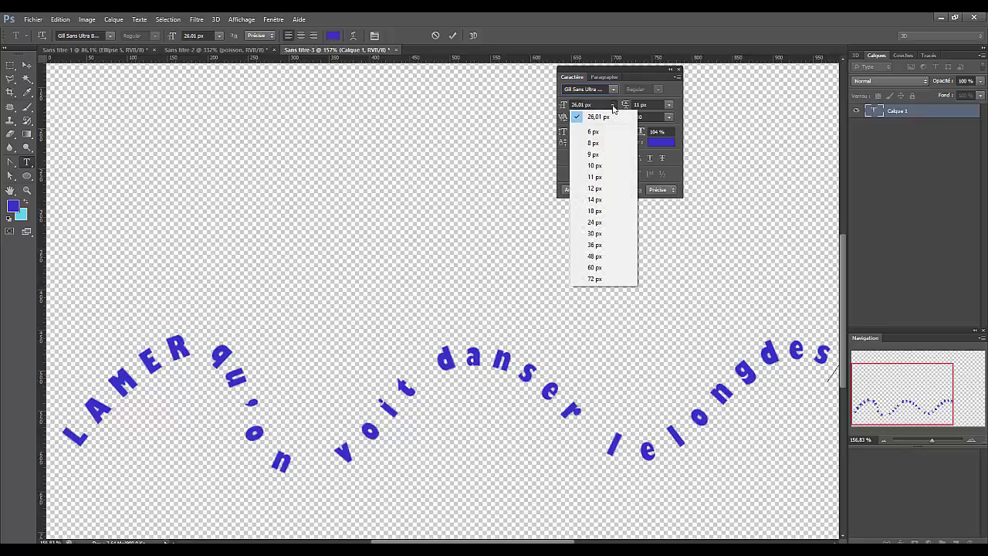
{"action": "left_click", "coordinate": [613, 107]}
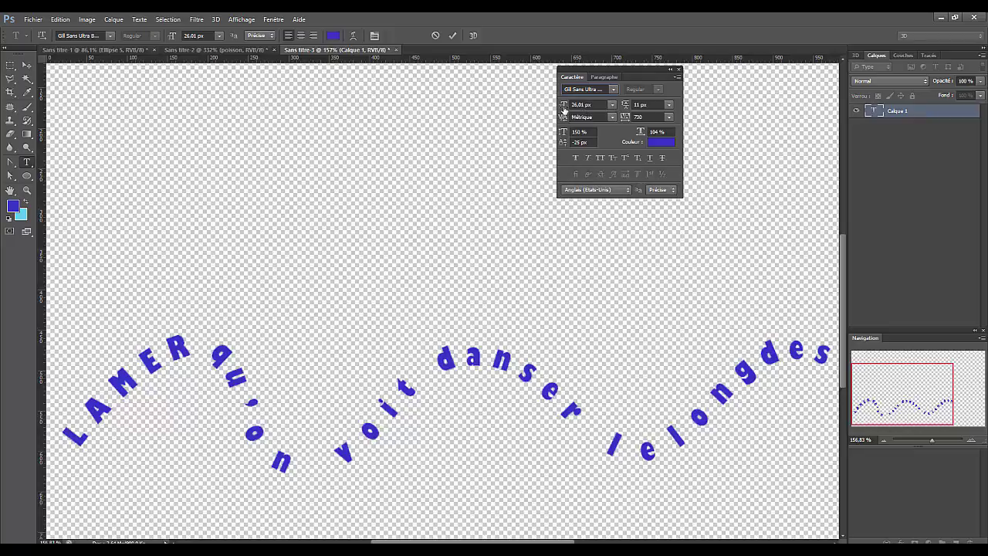
- Try to reduce the wave text's font size to 20.01 px
{"action": "mouse_move", "coordinate": [564, 110]}
{"action": "left_mouse_down"}
{"action": "mouse_move", "coordinate": [553, 109]}
{"action": "mouse_move", "coordinate": [568, 111]}
{"action": "left_mouse_up"}
{"action": "left_click", "coordinate": [612, 104]}
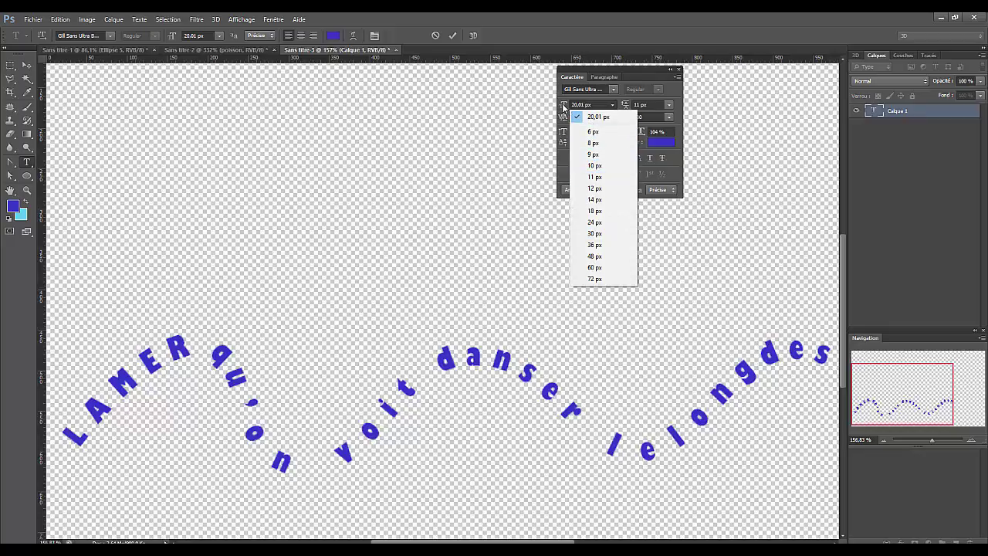
{"action": "left_click", "coordinate": [563, 108]}
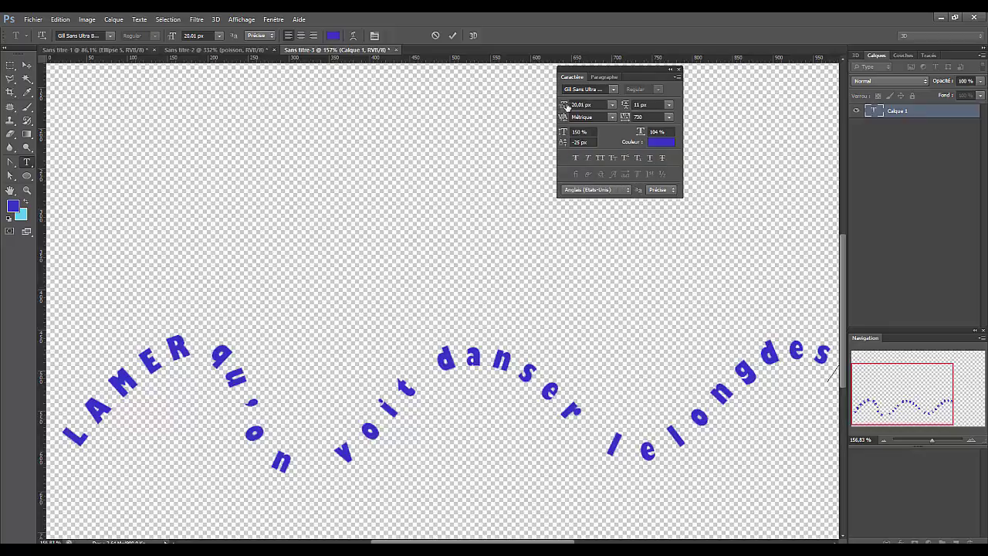
- Select all of the wave text and set its font size to 25.01 px and its tracking to 1190
{"action": "double_click", "coordinate": [875, 113]}
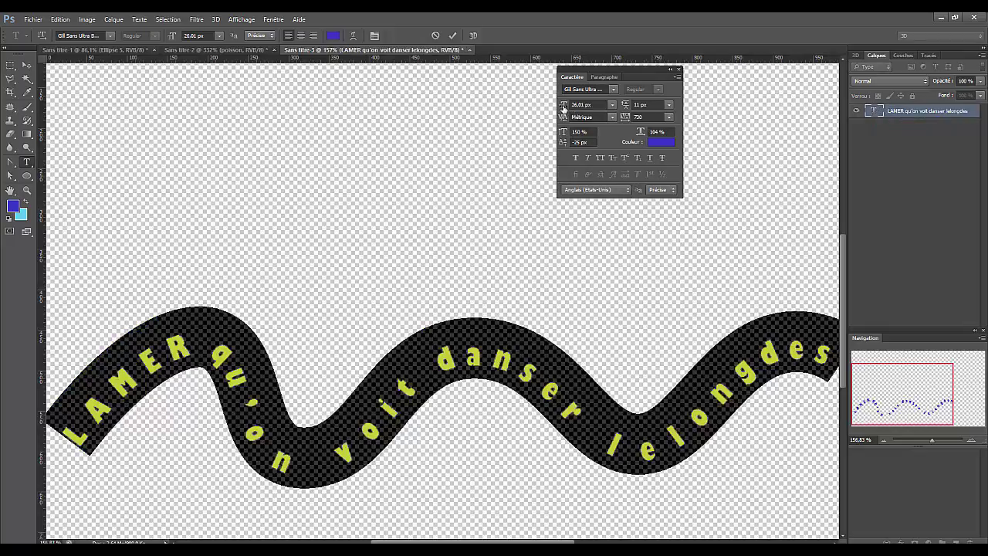
{"action": "left_click_drag", "start_coordinate": [564, 108], "coordinate": [565, 108]}
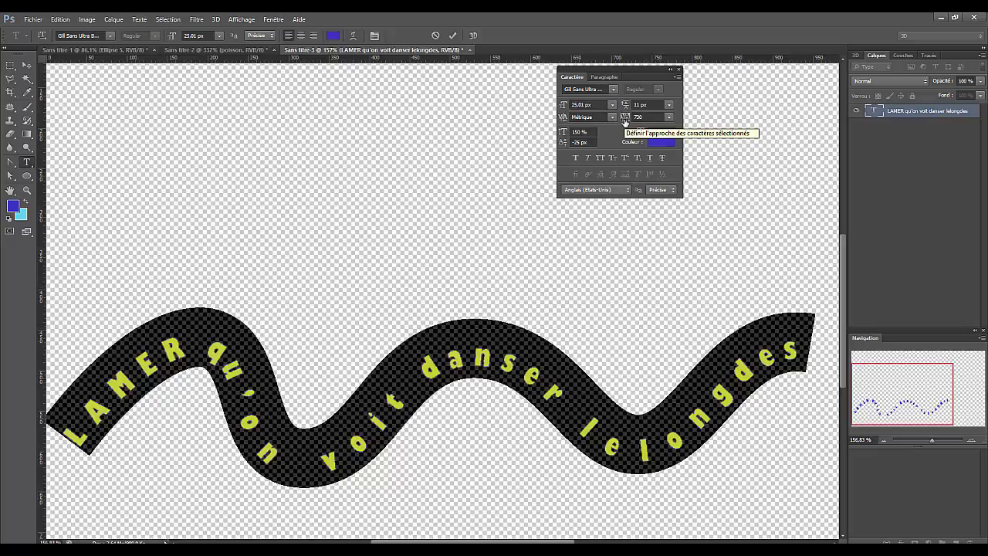
{"action": "mouse_move", "coordinate": [626, 122]}
{"action": "left_mouse_down"}
{"action": "mouse_move", "coordinate": [614, 125]}
{"action": "mouse_move", "coordinate": [628, 122]}
{"action": "left_mouse_up"}
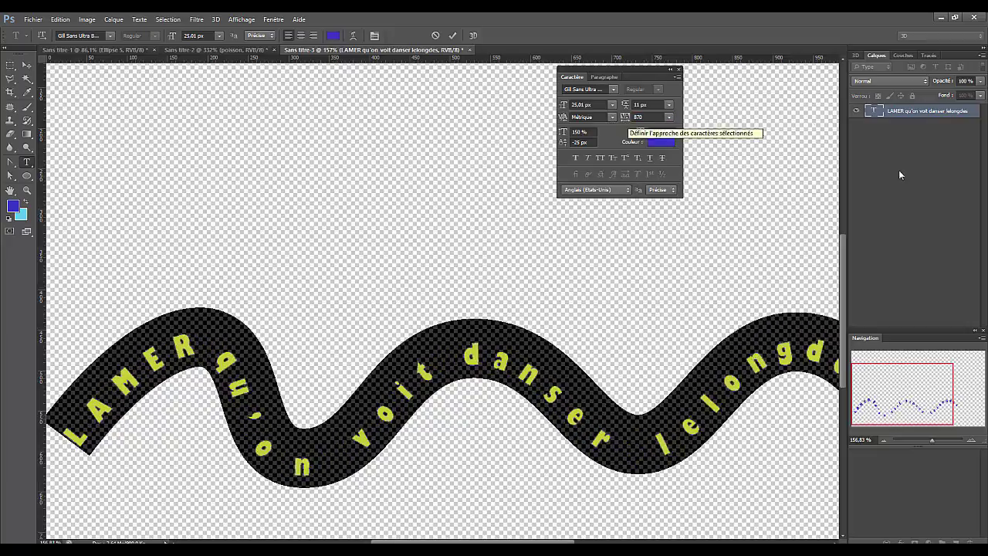
{"action": "mouse_move", "coordinate": [932, 443]}
{"action": "left_mouse_down"}
{"action": "mouse_move", "coordinate": [916, 441]}
{"action": "mouse_move", "coordinate": [925, 441]}
{"action": "left_mouse_up"}
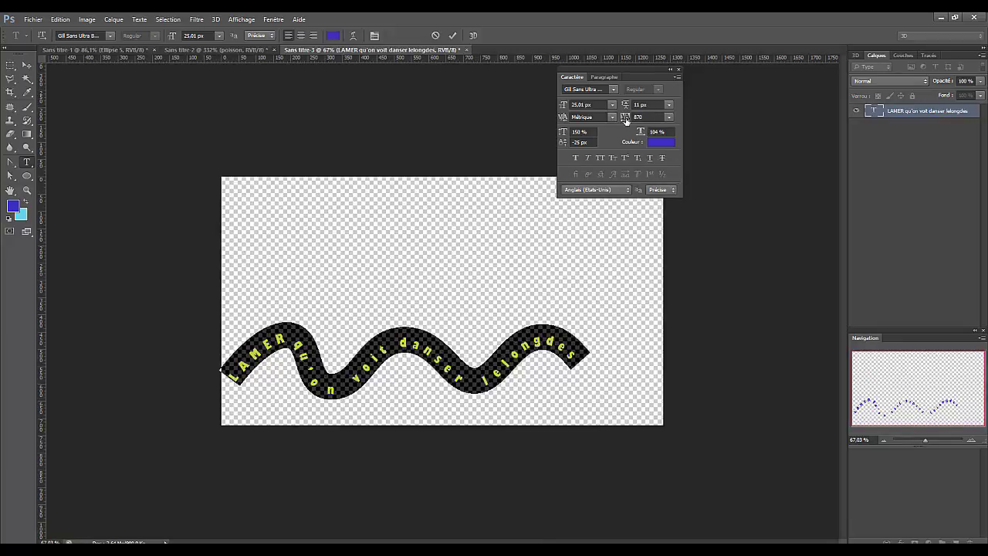
{"action": "left_click_drag", "start_coordinate": [626, 120], "coordinate": [634, 119]}
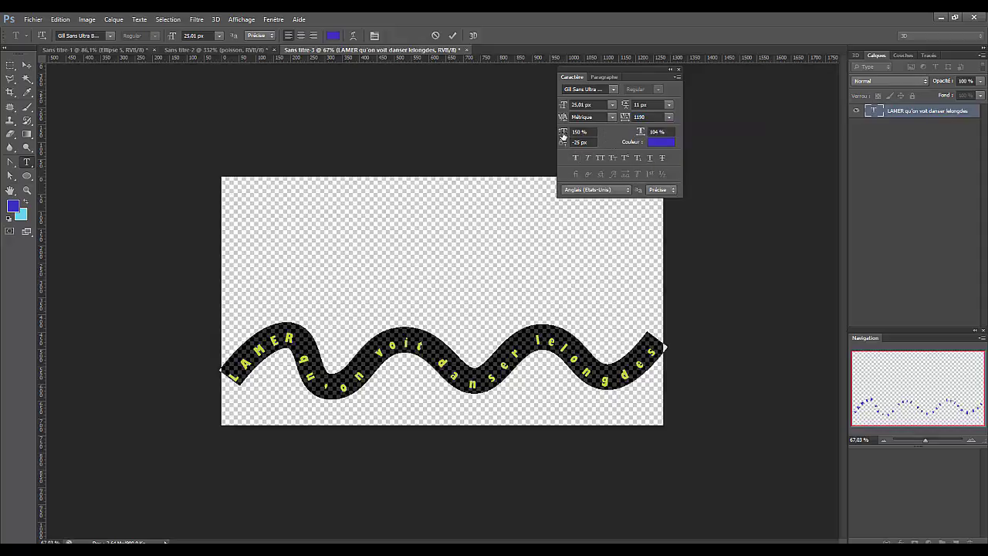
- Set the wave text's vertical scale to 116% and commit the text edit, leaving no layer selected
{"action": "mouse_move", "coordinate": [563, 137]}
{"action": "left_mouse_down"}
{"action": "mouse_move", "coordinate": [571, 135]}
{"action": "mouse_move", "coordinate": [545, 143]}
{"action": "left_mouse_up"}
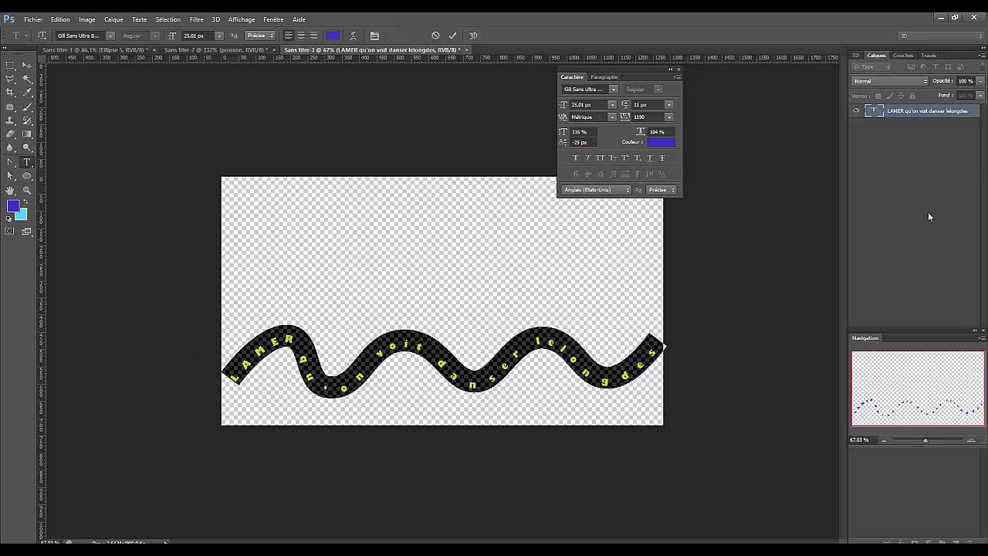
{"action": "left_click", "coordinate": [905, 170]}
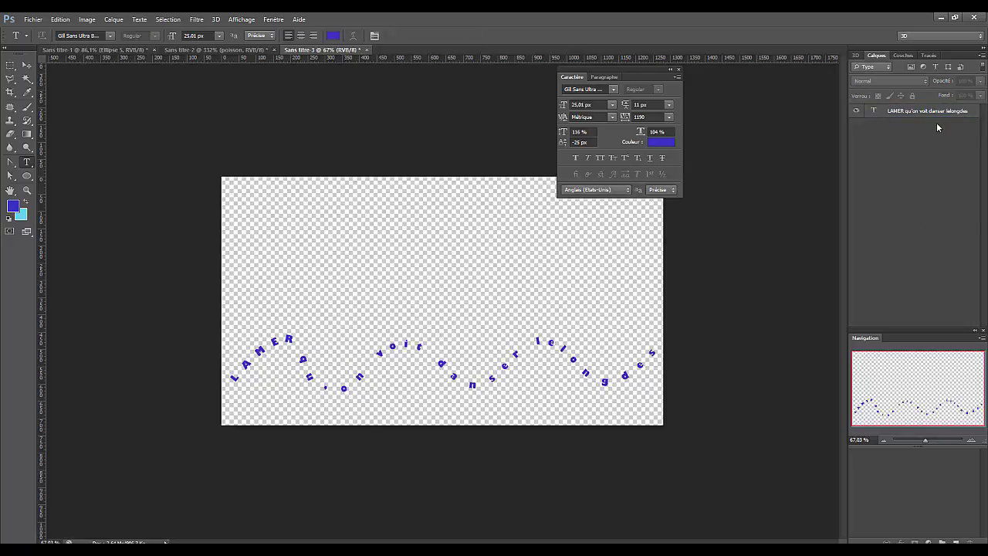
- Draw a circle about 122 px wide in the canvas's upper-left area and fill it with yellow
{"action": "left_click_drag", "start_coordinate": [633, 70], "coordinate": [751, 86]}
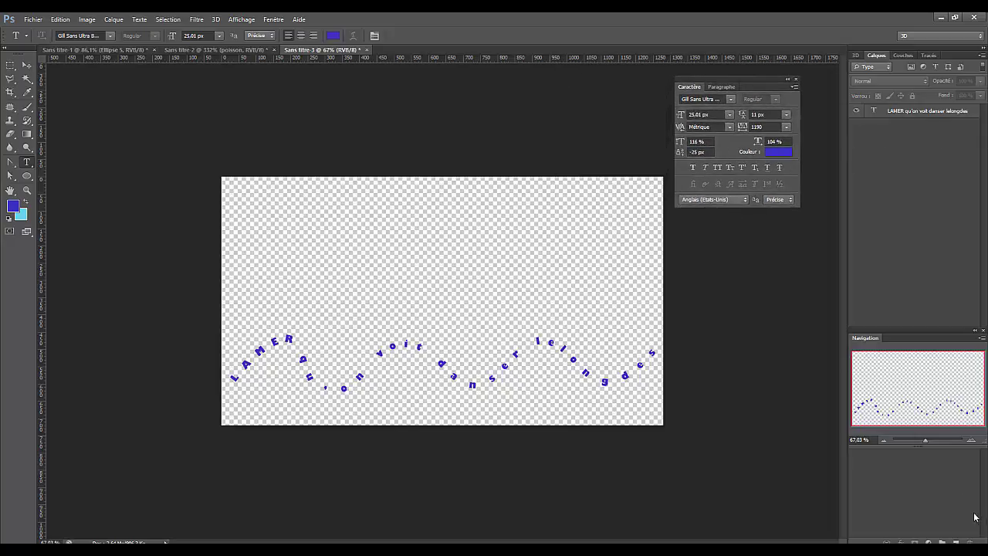
{"action": "left_click", "coordinate": [929, 440]}
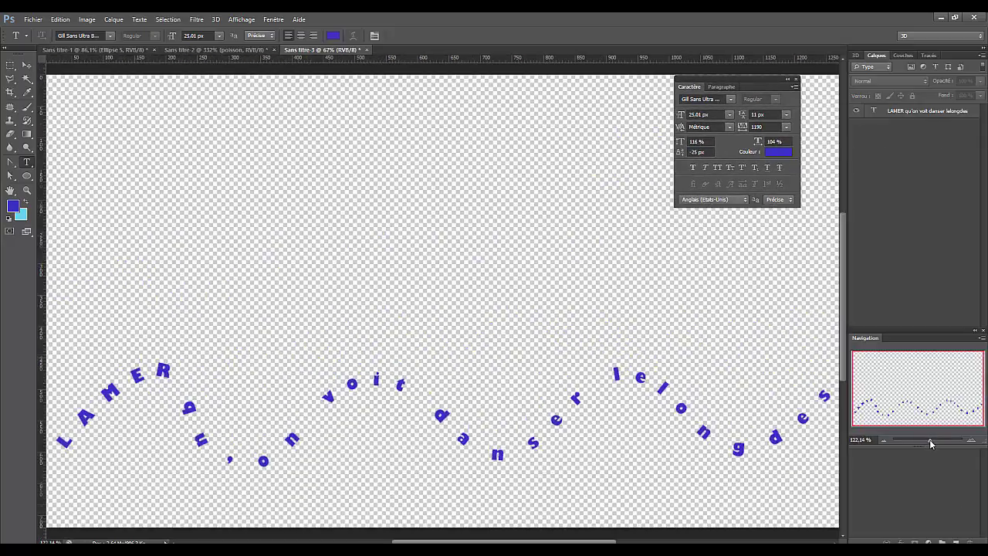
{"action": "left_click_drag", "start_coordinate": [930, 442], "coordinate": [928, 441]}
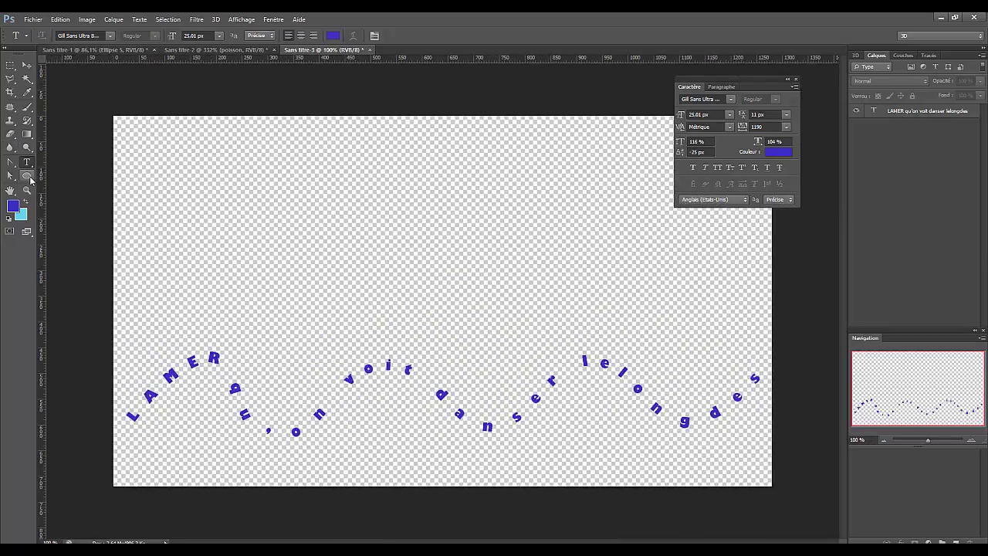
{"action": "left_click", "coordinate": [28, 178]}
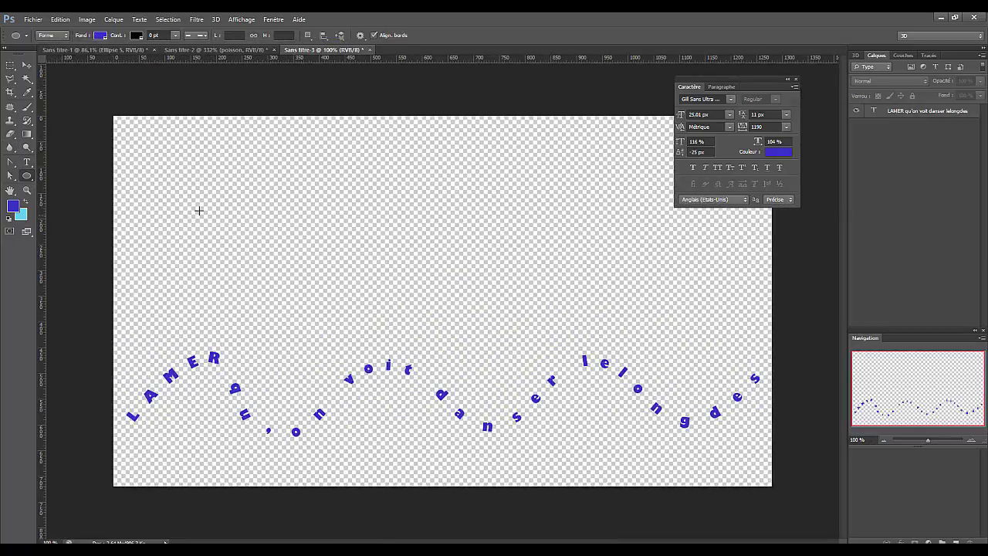
{"action": "left_click_drag", "start_coordinate": [199, 209], "coordinate": [227, 156]}
{"action": "left_click", "coordinate": [99, 36]}
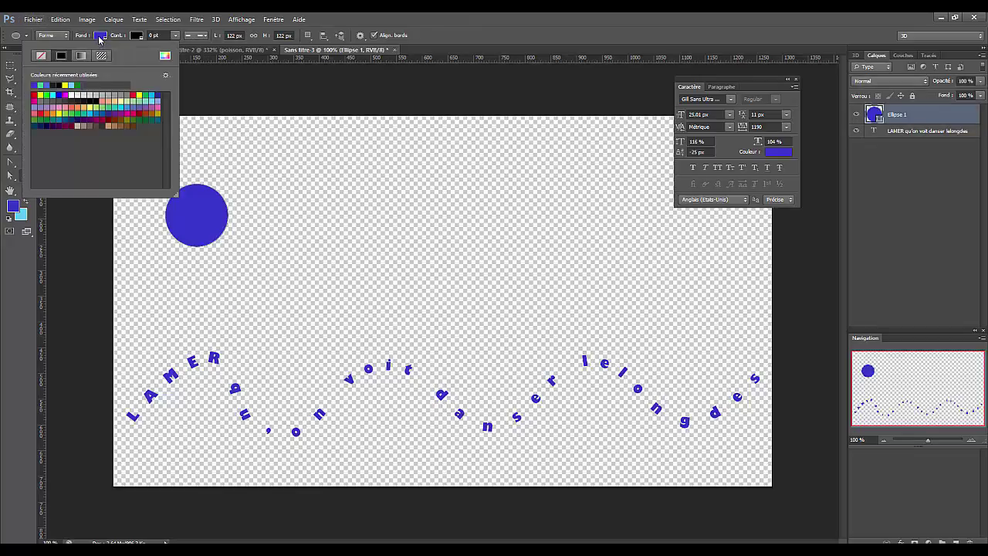
{"action": "left_click", "coordinate": [64, 84]}
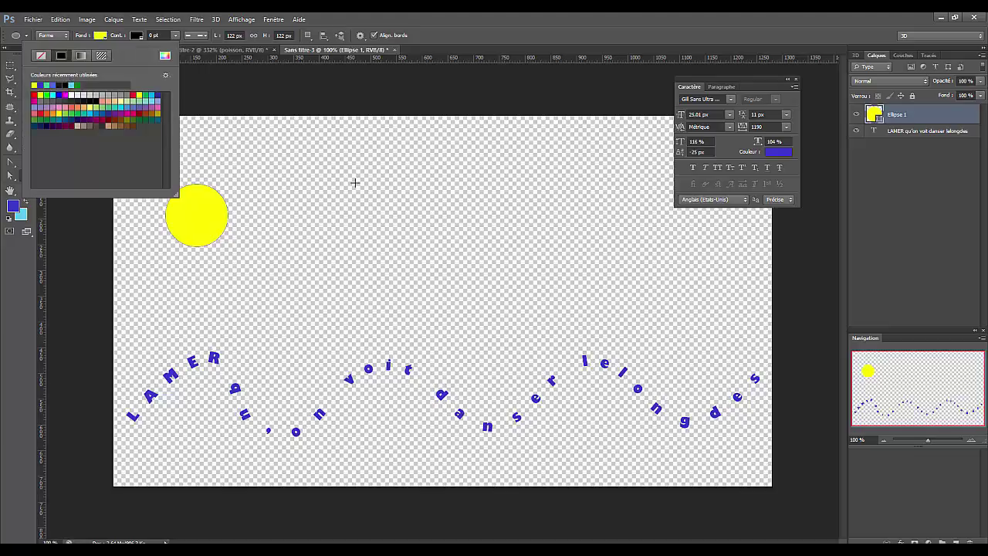
{"action": "left_click", "coordinate": [902, 223]}
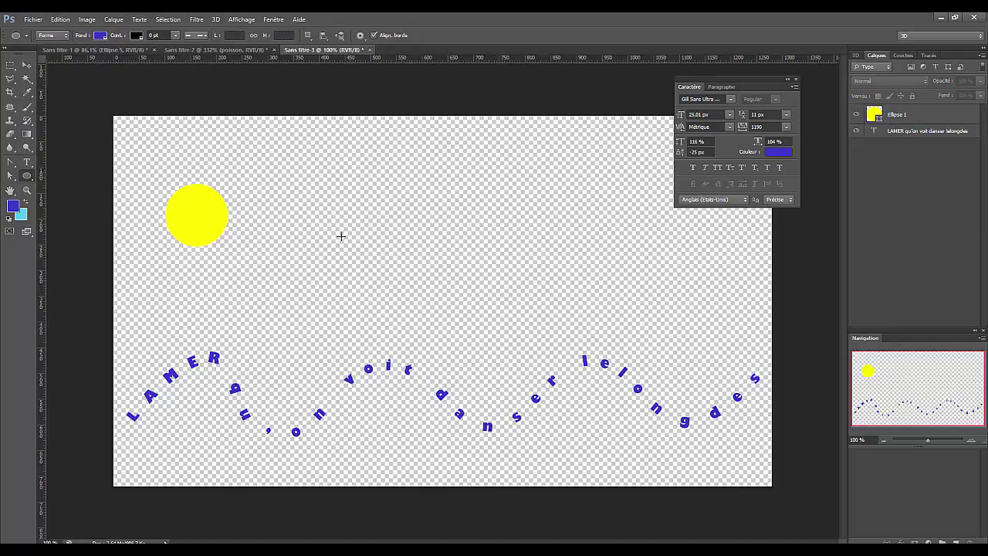
- Add text along the yellow circle's outline, starting at its upper-left edge and reading "SOLEIL"
{"action": "left_click", "coordinate": [26, 162]}
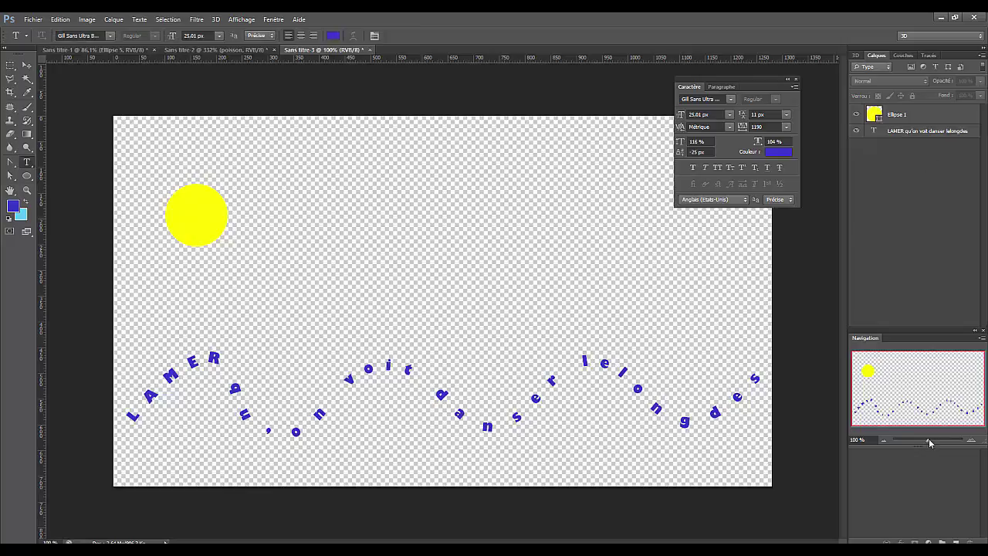
{"action": "left_click_drag", "start_coordinate": [931, 443], "coordinate": [932, 442]}
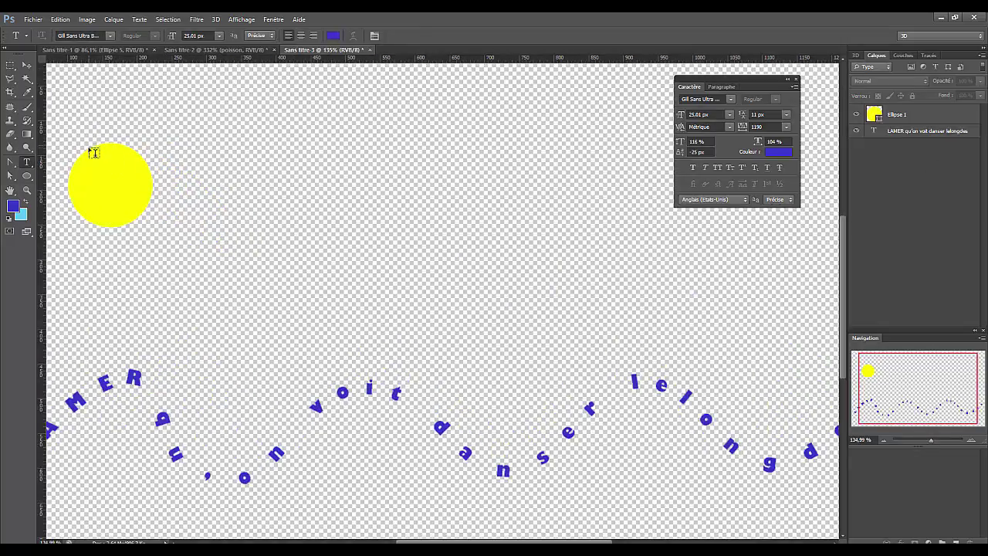
{"action": "left_click", "coordinate": [913, 121]}
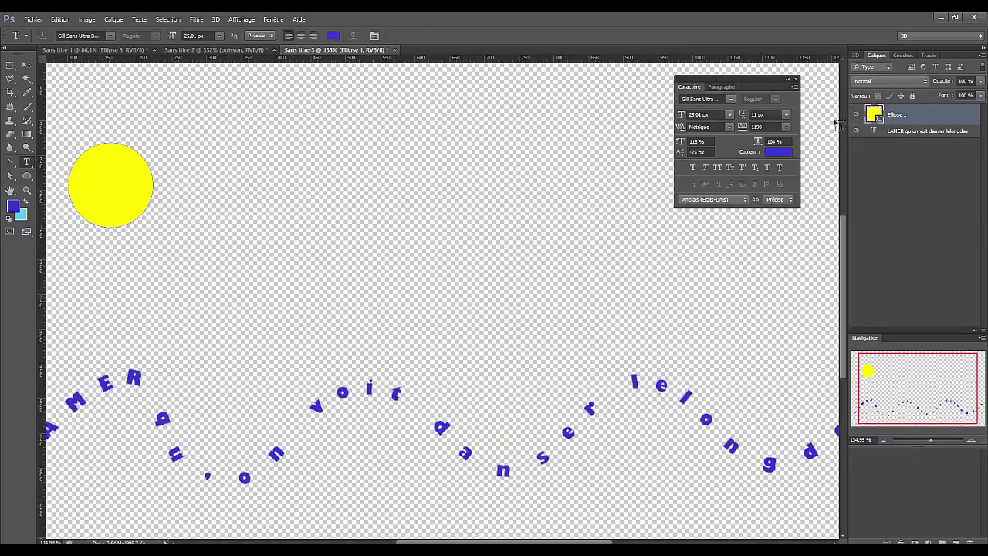
{"action": "left_click", "coordinate": [83, 151]}
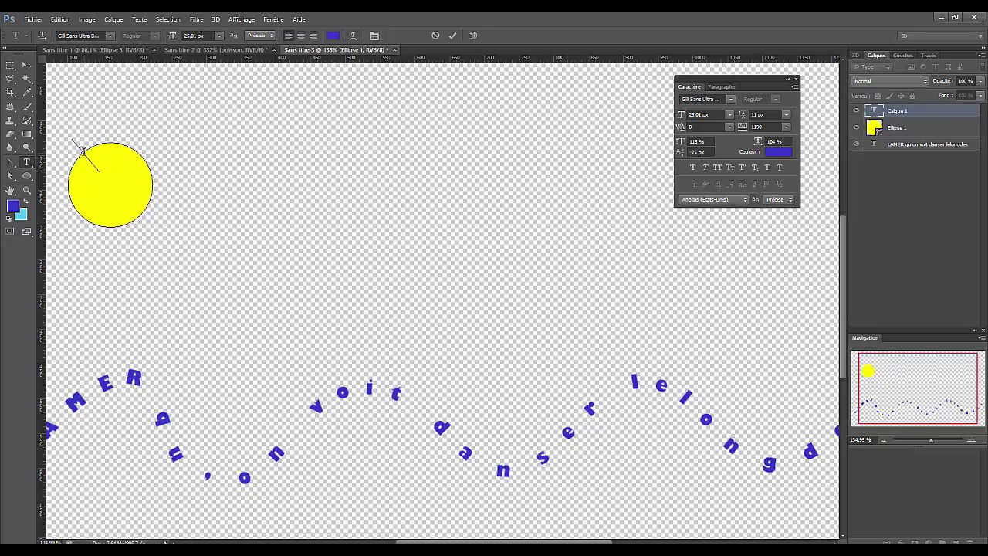
{"action": "type", "text": "SOLE"}
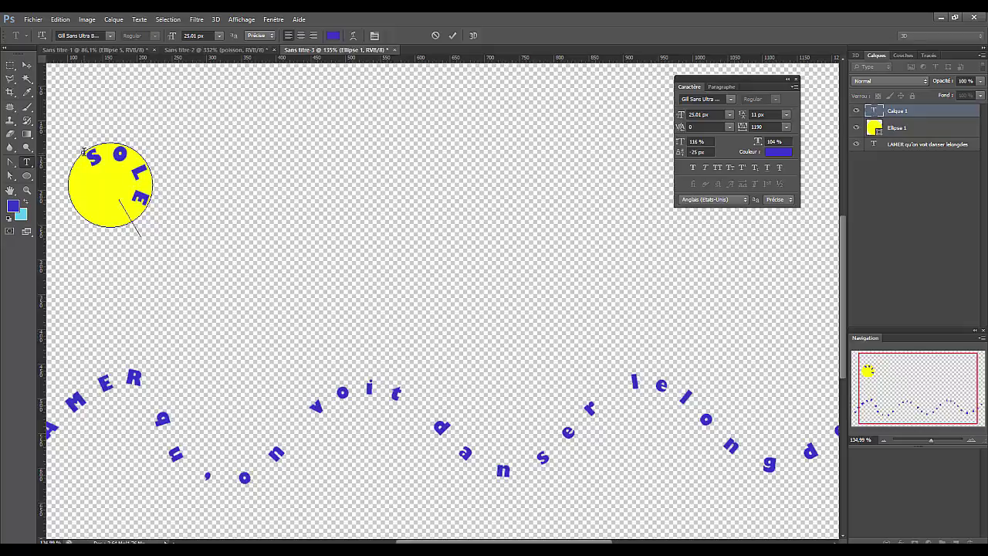
{"action": "type", "text": "IL"}
- Select all of the "SOLEIL" text, set its tracking to 1770 to spread it around the circle, and commit the edit
{"action": "left_click_drag", "start_coordinate": [745, 133], "coordinate": [748, 133]}
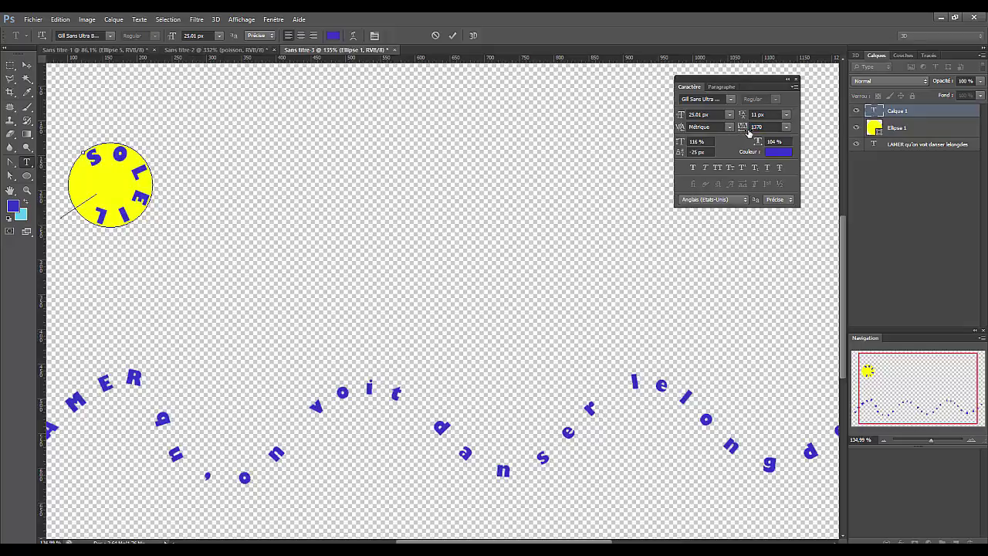
{"action": "double_click", "coordinate": [875, 111]}
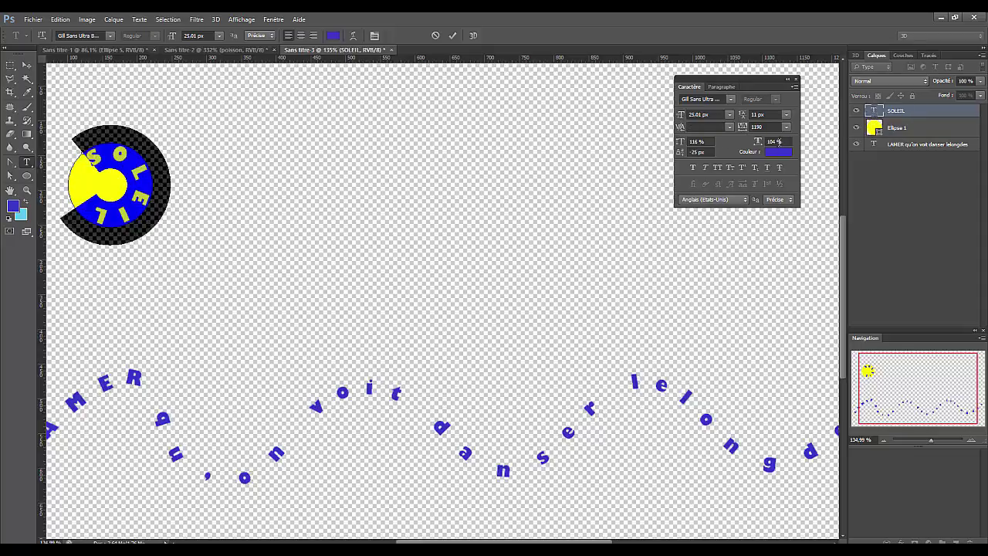
{"action": "left_click_drag", "start_coordinate": [744, 127], "coordinate": [757, 128]}
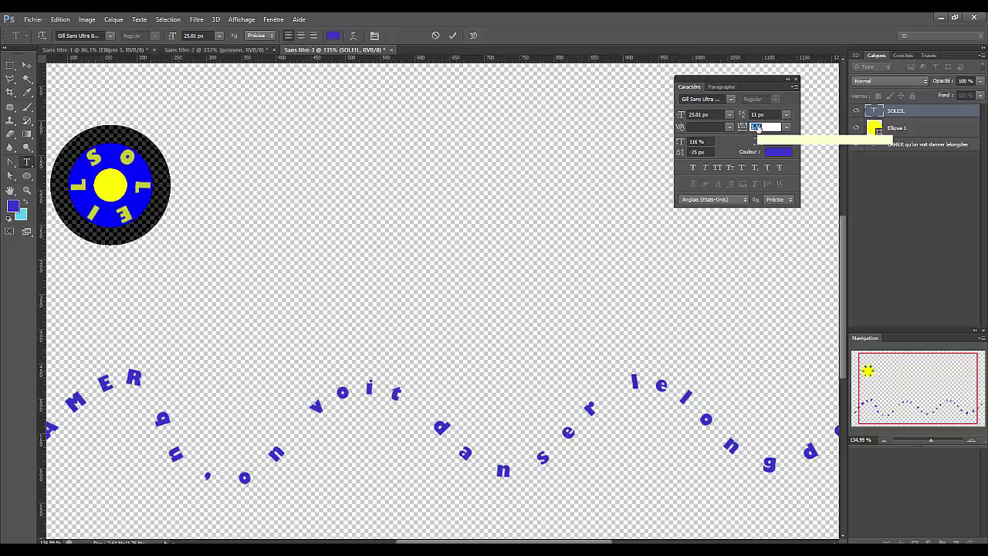
{"action": "left_click", "coordinate": [936, 209]}
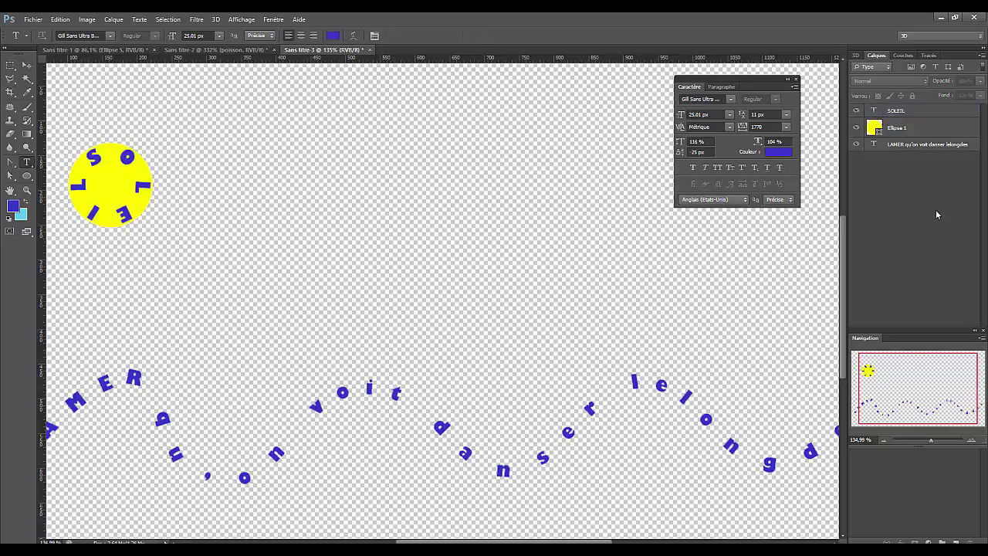
- Hide the yellow circle's layer to check the circular text on its own, and show it again
{"action": "left_click", "coordinate": [856, 128]}
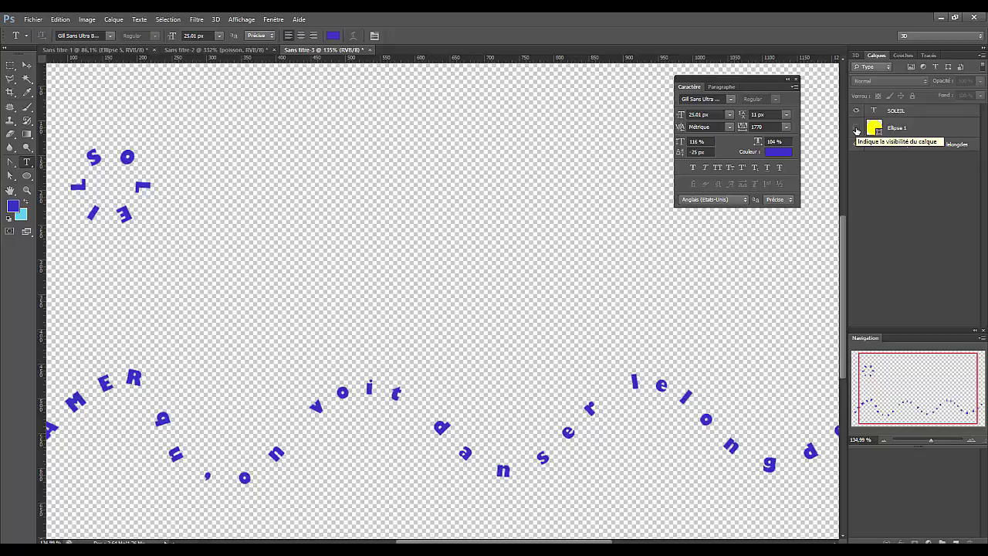
{"action": "left_click", "coordinate": [856, 129]}
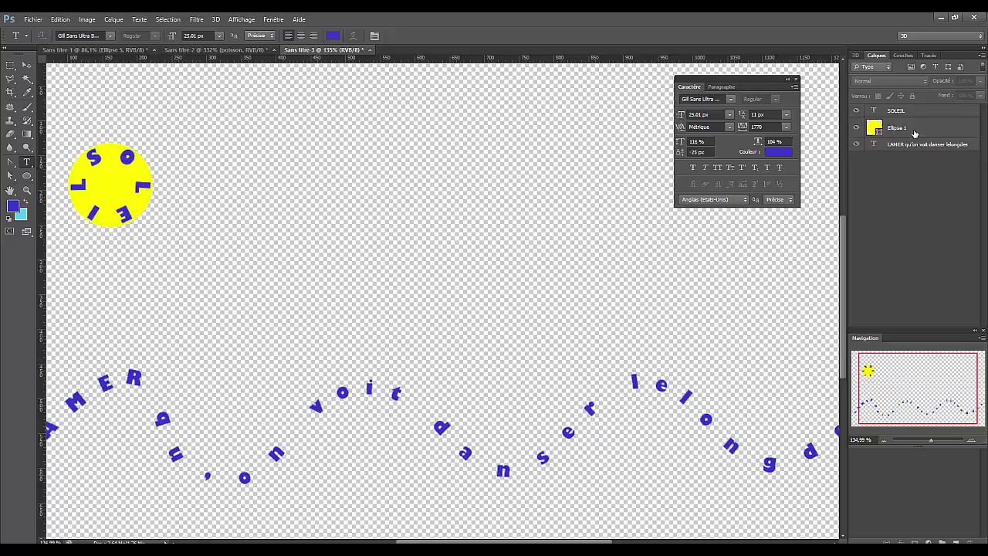
- Set the text color to a bright saturated orange with a hue of 25°
{"action": "left_click", "coordinate": [777, 154]}
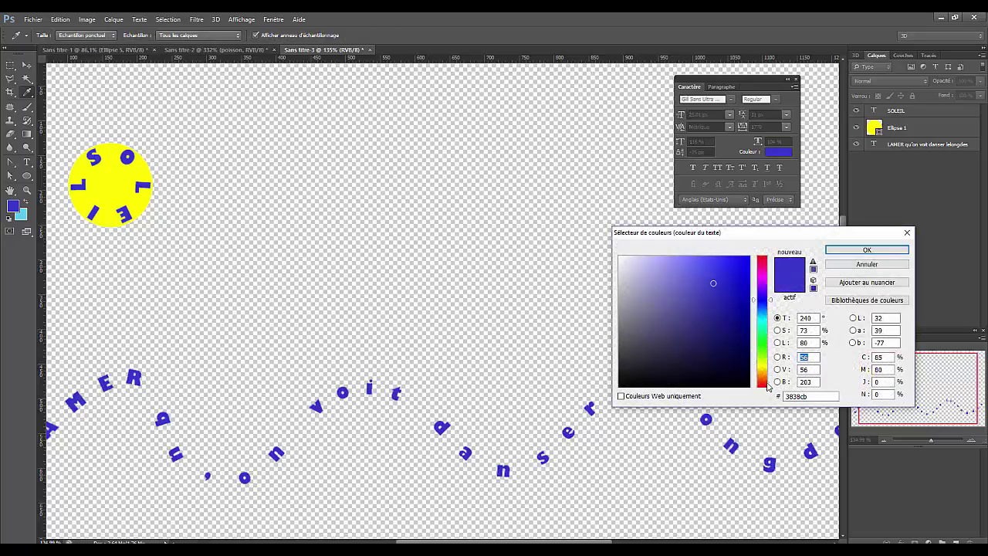
{"action": "left_click", "coordinate": [764, 377]}
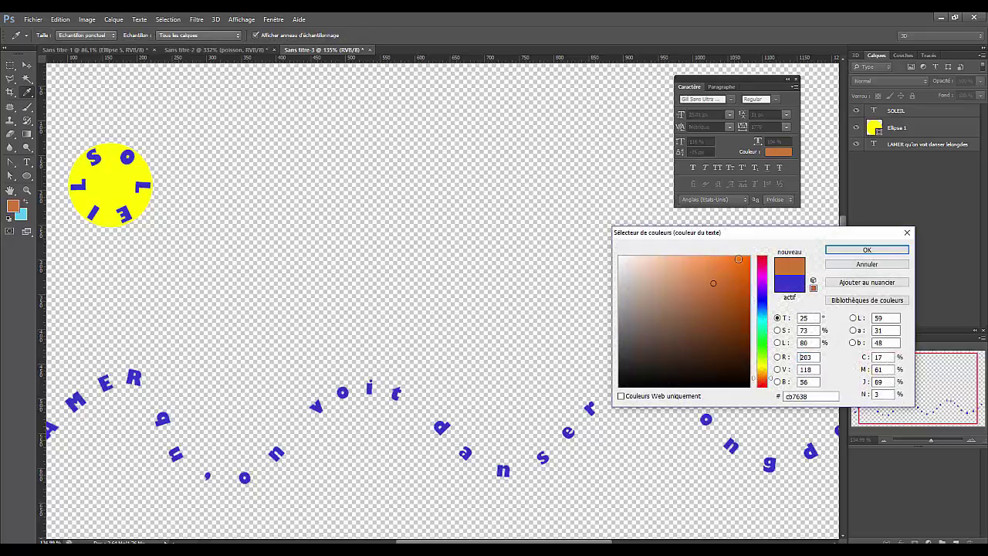
{"action": "left_click", "coordinate": [743, 259]}
{"action": "left_click", "coordinate": [870, 250]}
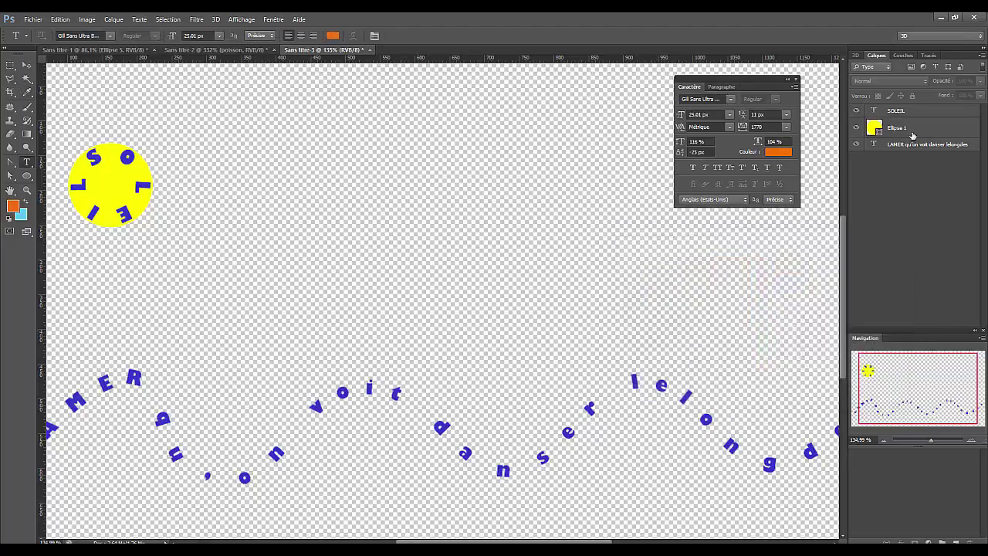
- Recolor the whole "SOLEIL" text to a dark red-orange with a hue of 18° and commit the edit
{"action": "double_click", "coordinate": [875, 112]}
{"action": "left_click", "coordinate": [778, 151]}
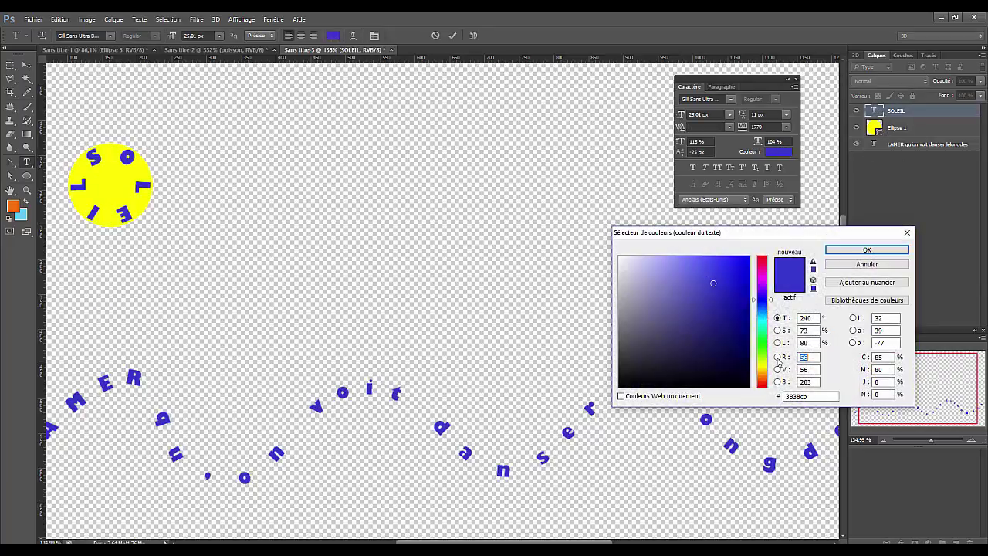
{"action": "left_click", "coordinate": [760, 380]}
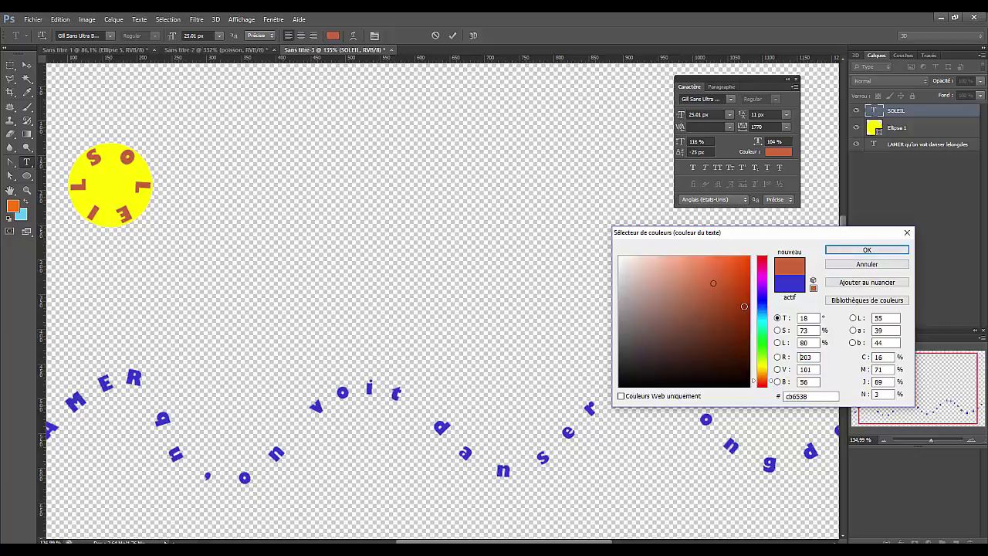
{"action": "left_click", "coordinate": [745, 292]}
{"action": "left_click", "coordinate": [849, 250]}
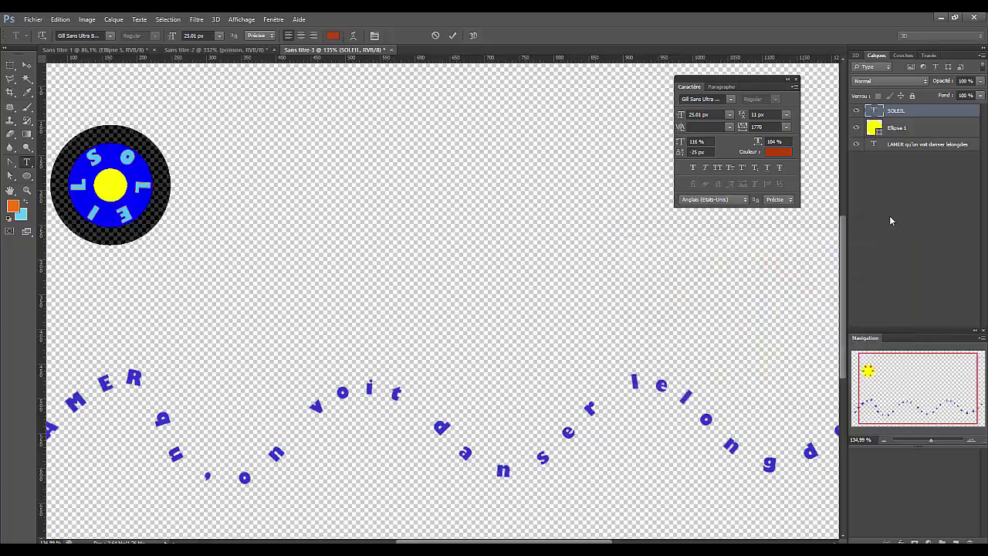
{"action": "left_click", "coordinate": [897, 235]}
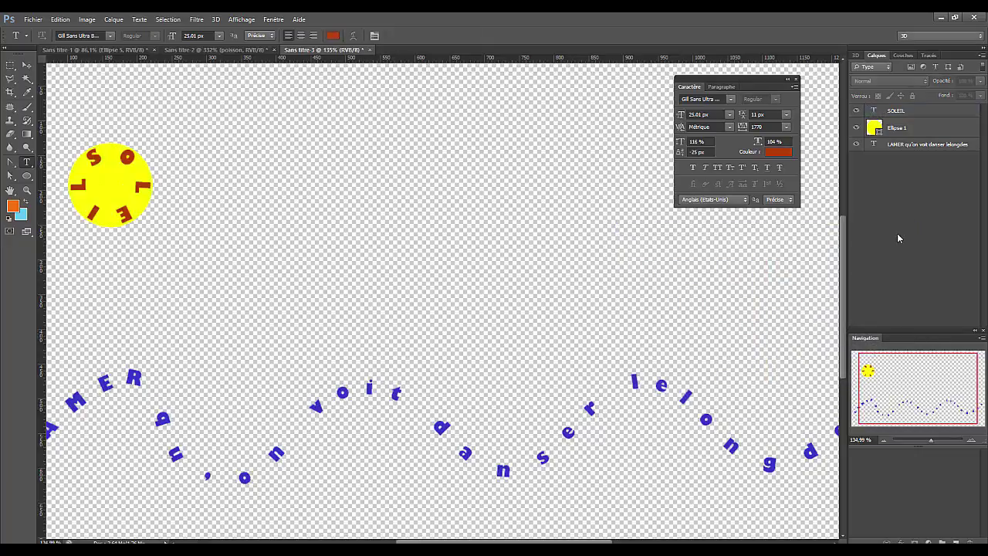
- Select the "SOLEIL" text layer and open its layer style blending options
{"action": "left_click", "coordinate": [115, 21]}
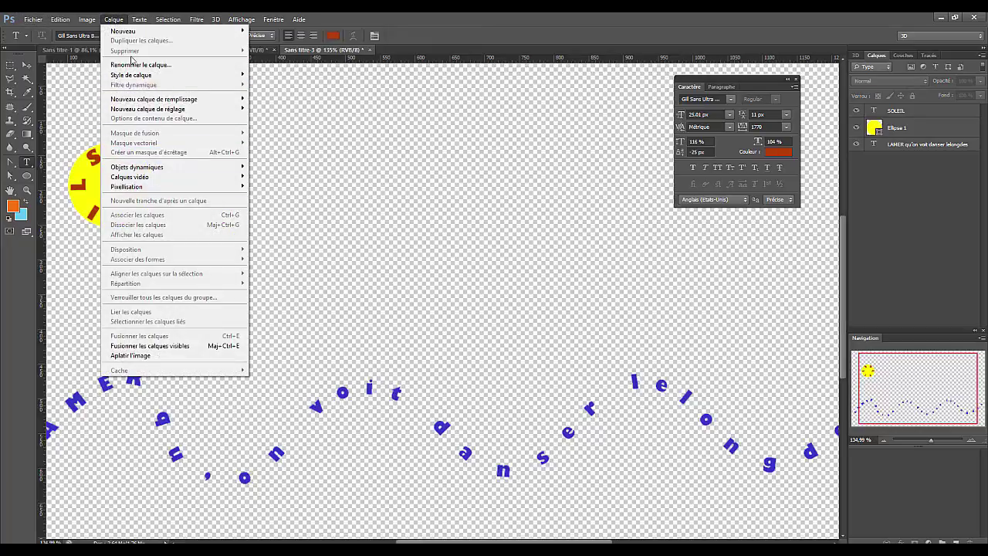
{"action": "mouse_move", "coordinate": [128, 79]}
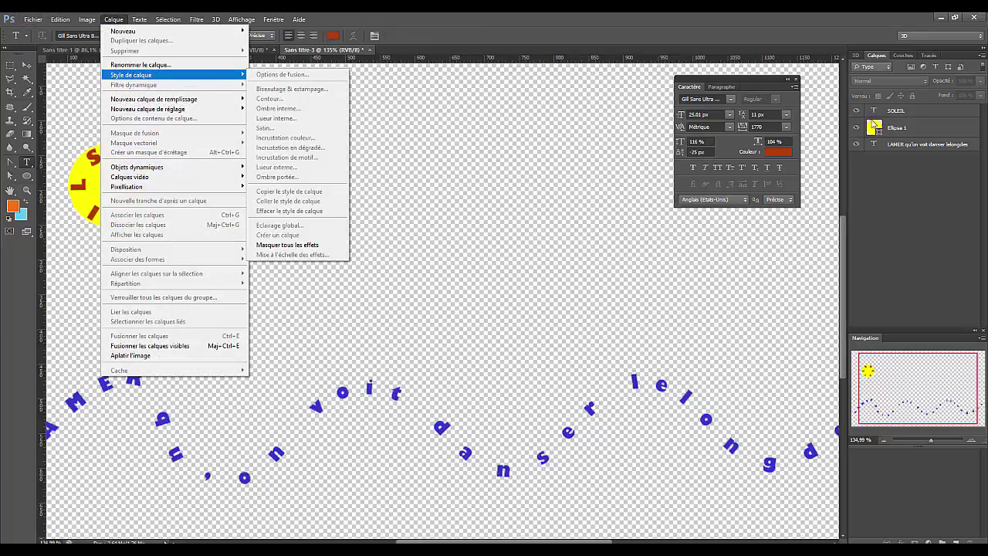
{"action": "left_click", "coordinate": [113, 19]}
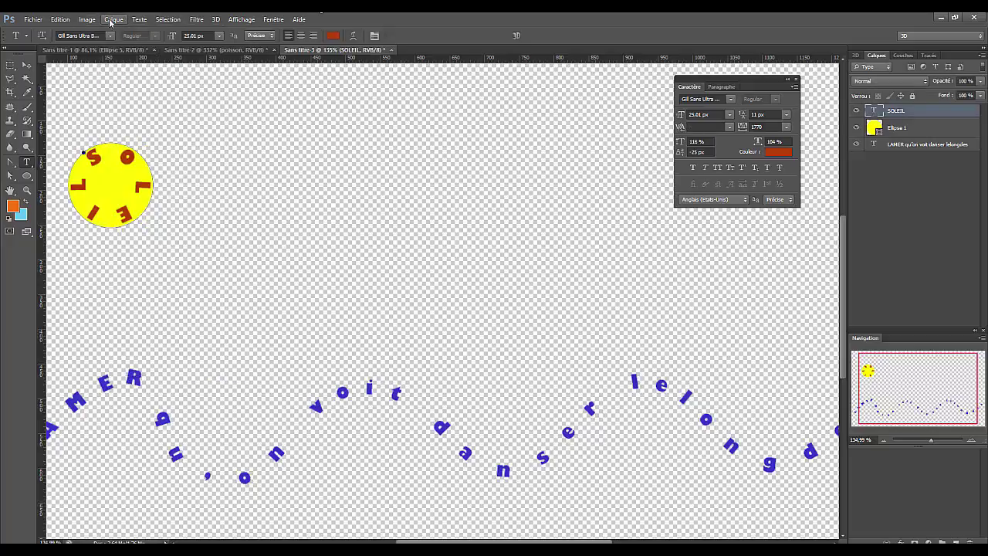
{"action": "left_click", "coordinate": [114, 19]}
{"action": "mouse_move", "coordinate": [125, 79]}
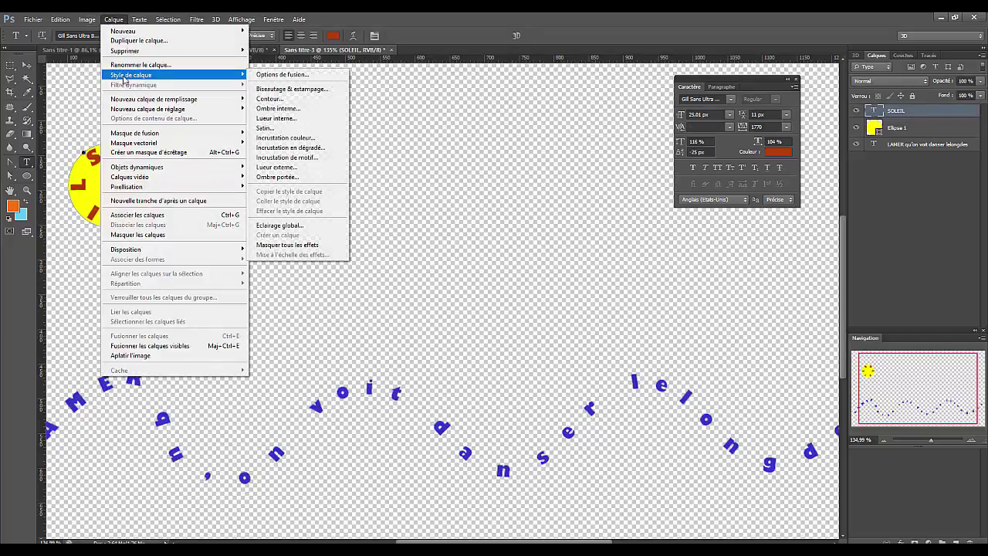
{"action": "left_click", "coordinate": [272, 79]}
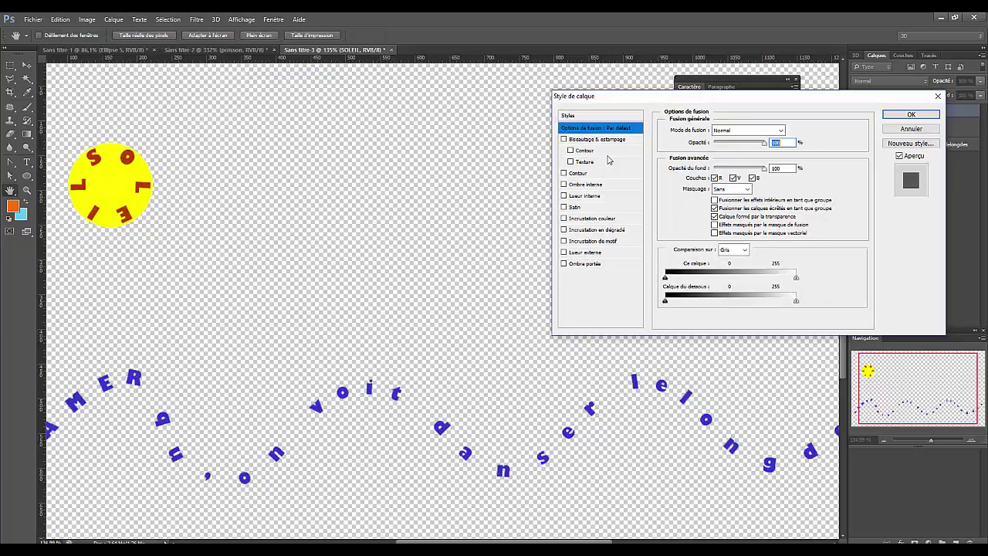
- Try the bevel and emboss and stroke effects on the "SOLEIL" text, then turn both off
{"action": "left_click", "coordinate": [565, 140]}
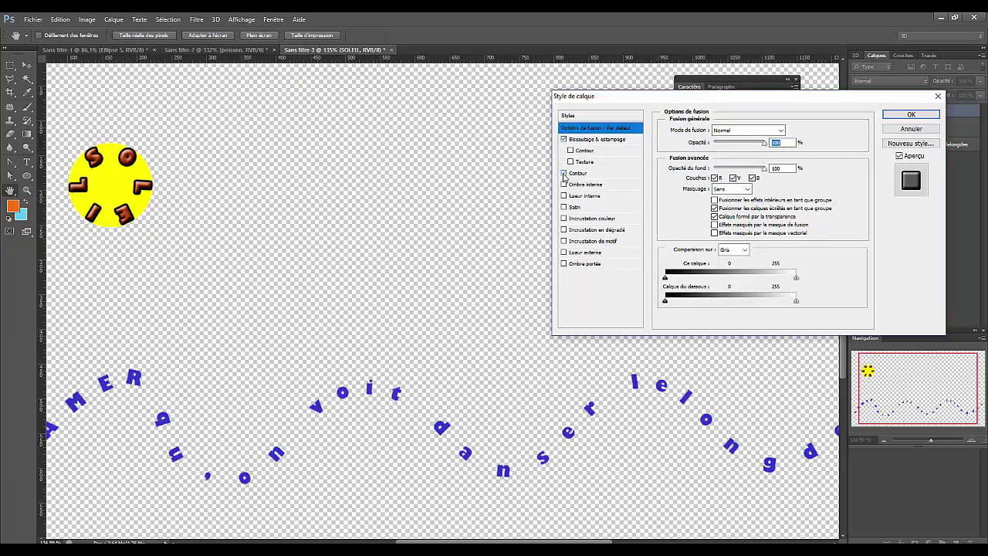
{"action": "left_click", "coordinate": [565, 174]}
{"action": "left_click", "coordinate": [565, 140]}
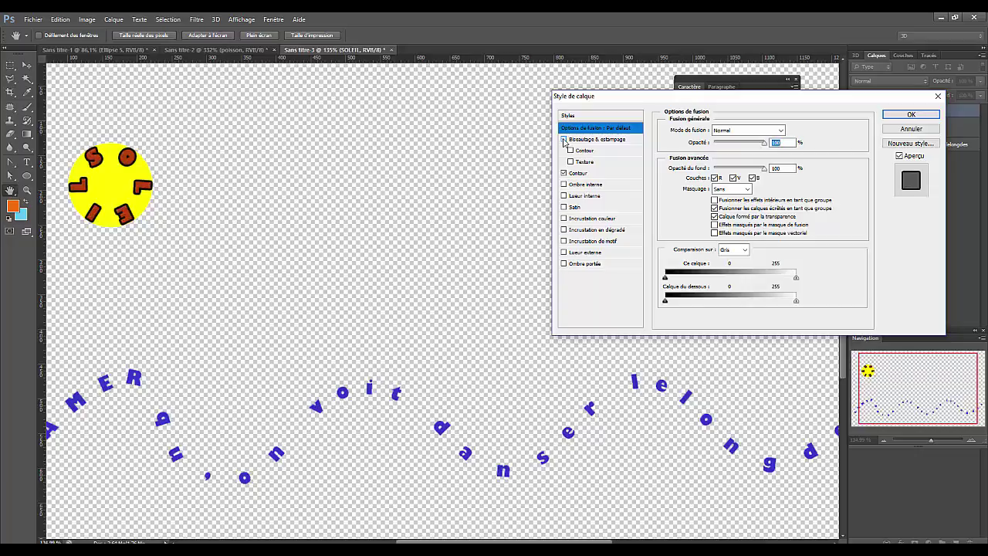
{"action": "left_click", "coordinate": [564, 140]}
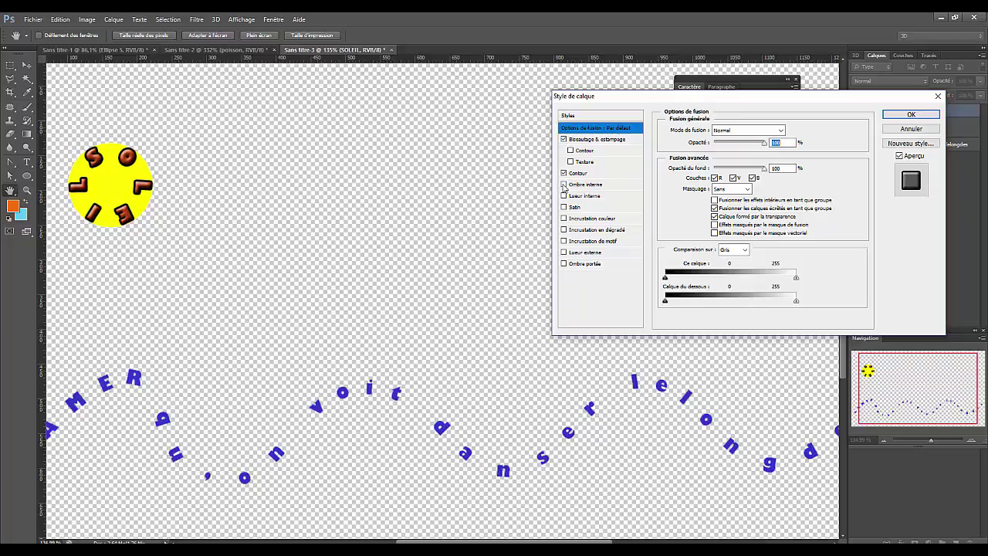
{"action": "left_click", "coordinate": [565, 174]}
{"action": "left_click", "coordinate": [565, 140]}
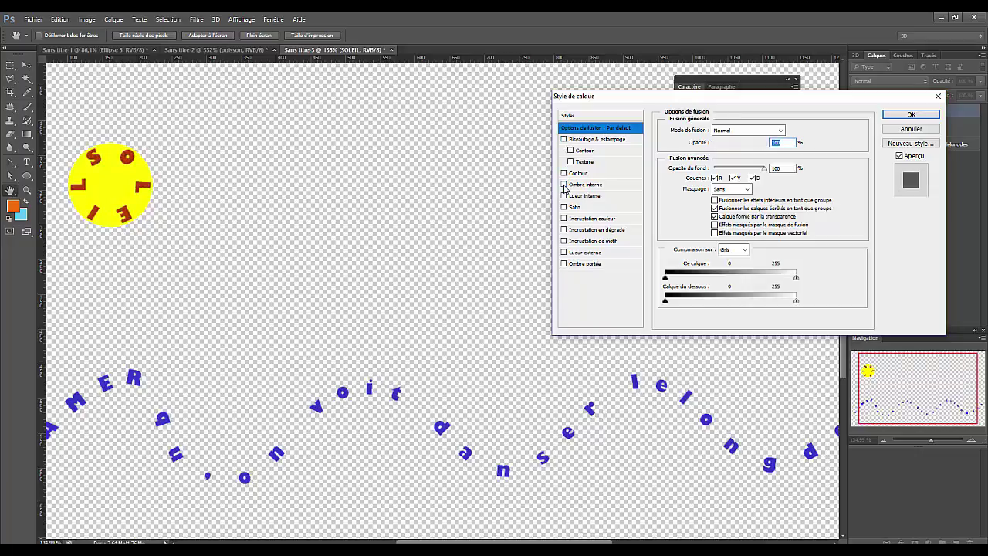
- Enable the inner shadow effect for the "SOLEIL" text and apply the layer style
{"action": "left_click", "coordinate": [565, 186]}
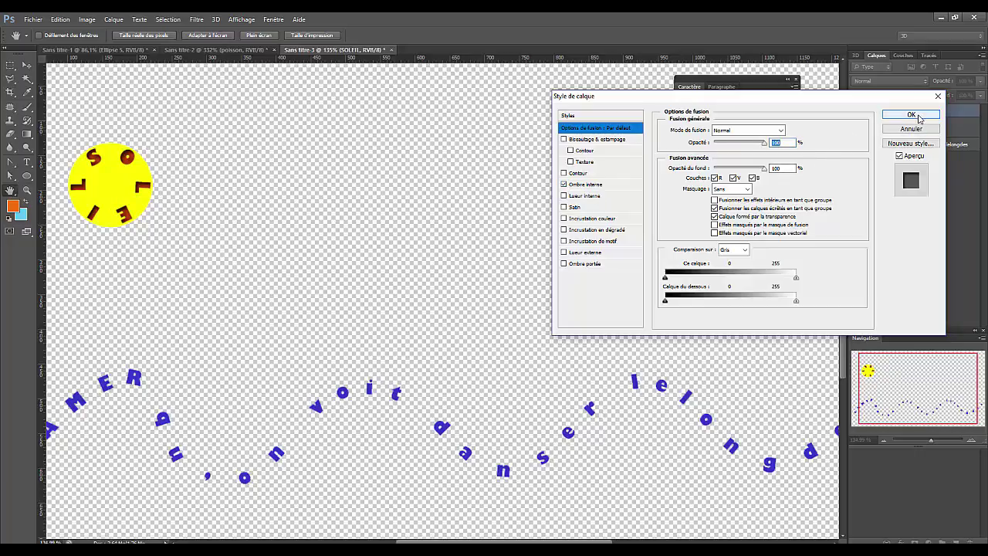
{"action": "left_click", "coordinate": [911, 114]}
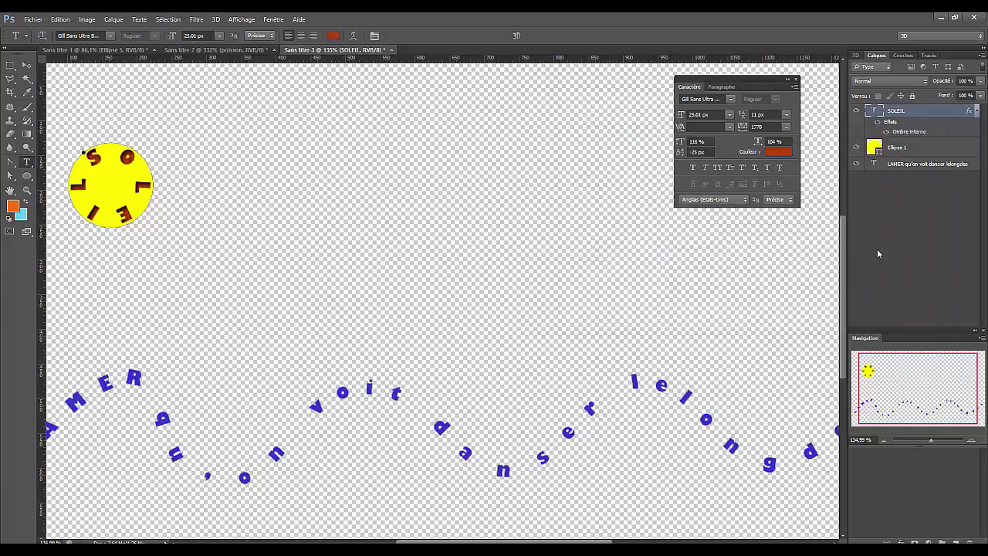
- With no layer selected, set the Ellipse tool to no fill and a solid black stroke about 2.65 pt wide
{"action": "left_click", "coordinate": [28, 177]}
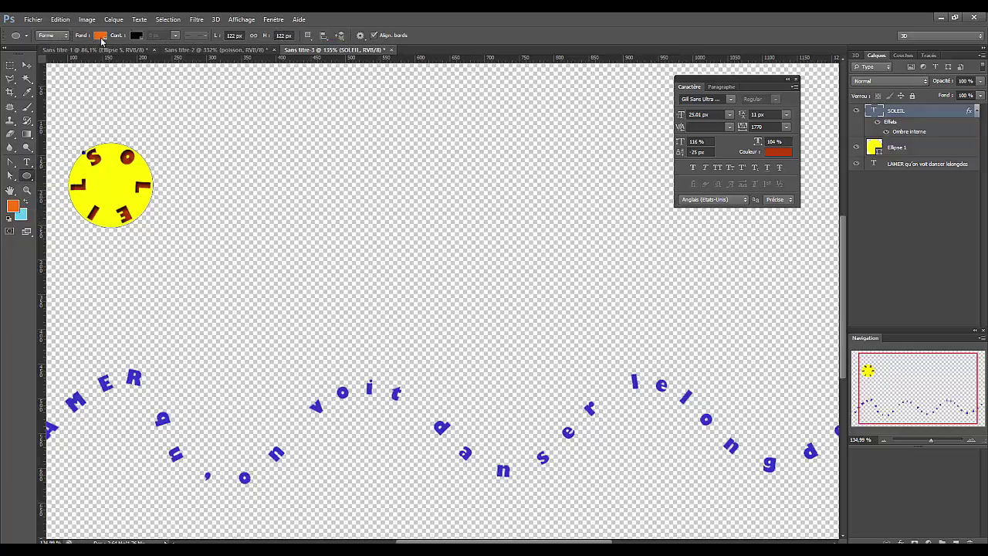
{"action": "left_click", "coordinate": [888, 259]}
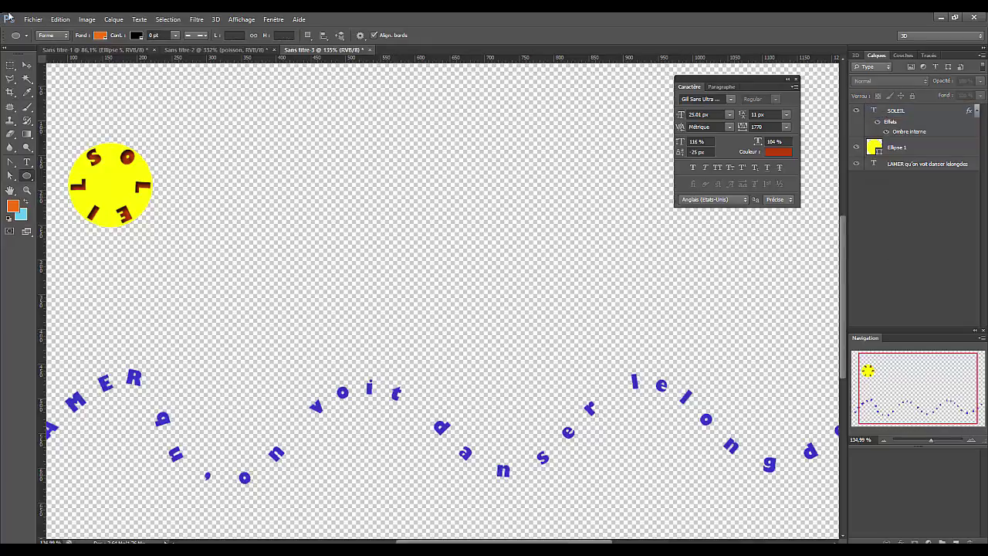
{"action": "left_click", "coordinate": [100, 36]}
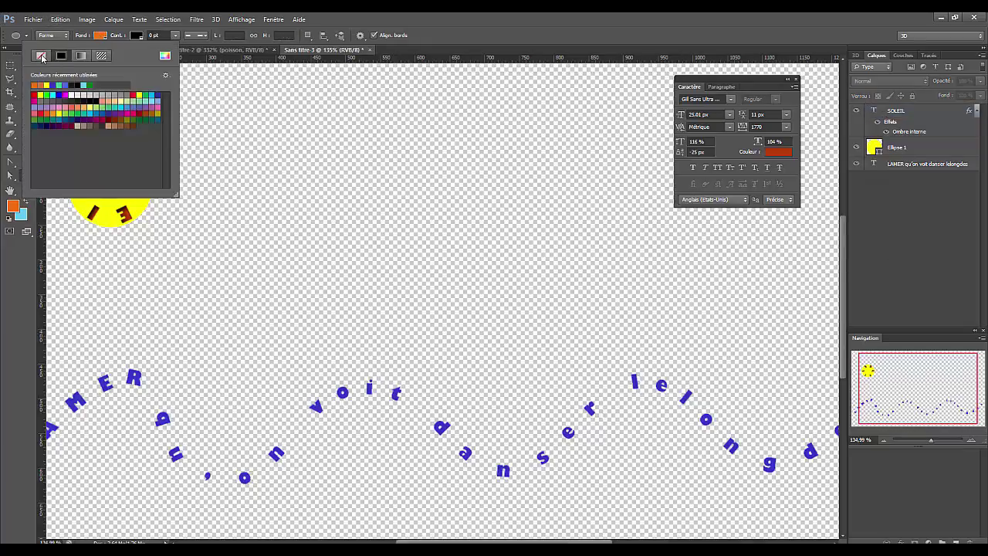
{"action": "left_click", "coordinate": [42, 57]}
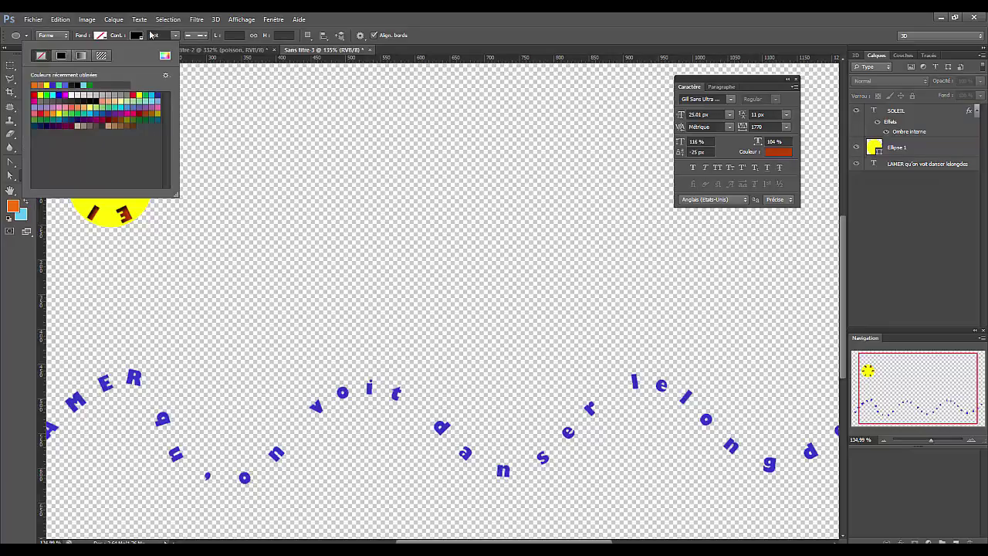
{"action": "left_click", "coordinate": [176, 37]}
{"action": "left_click_drag", "start_coordinate": [174, 49], "coordinate": [178, 51]}
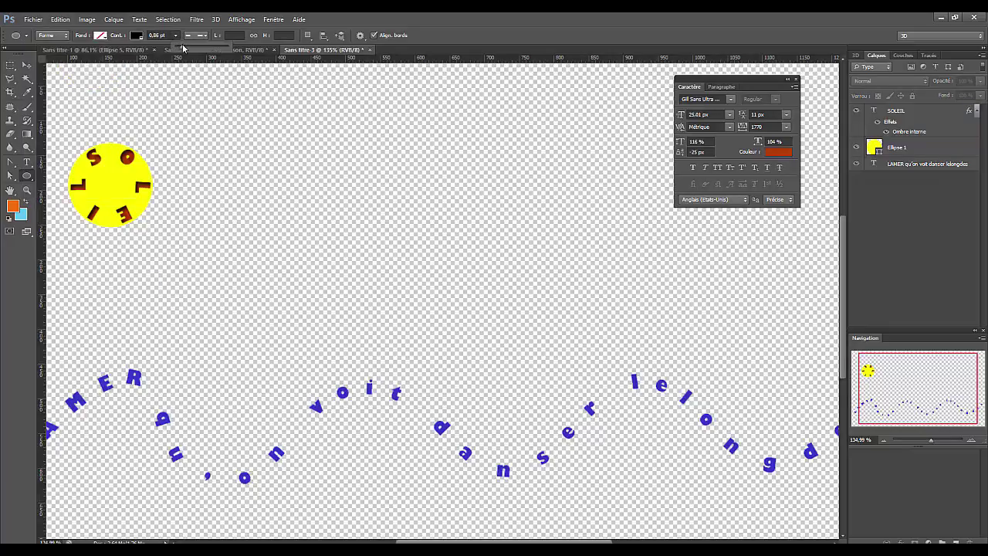
{"action": "left_click_drag", "start_coordinate": [184, 46], "coordinate": [184, 47]}
{"action": "left_click", "coordinate": [204, 37]}
{"action": "left_click", "coordinate": [185, 67]}
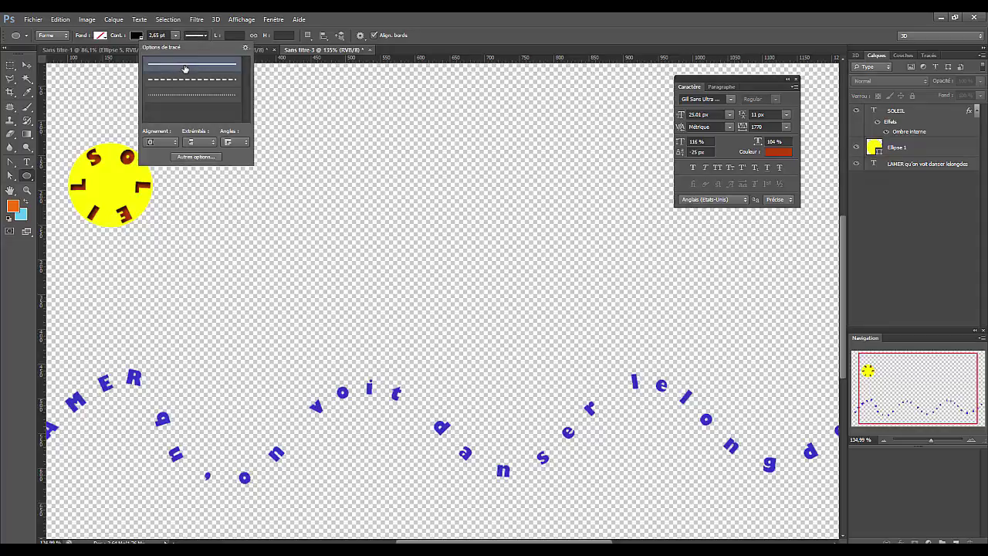
{"action": "left_click", "coordinate": [515, 35]}
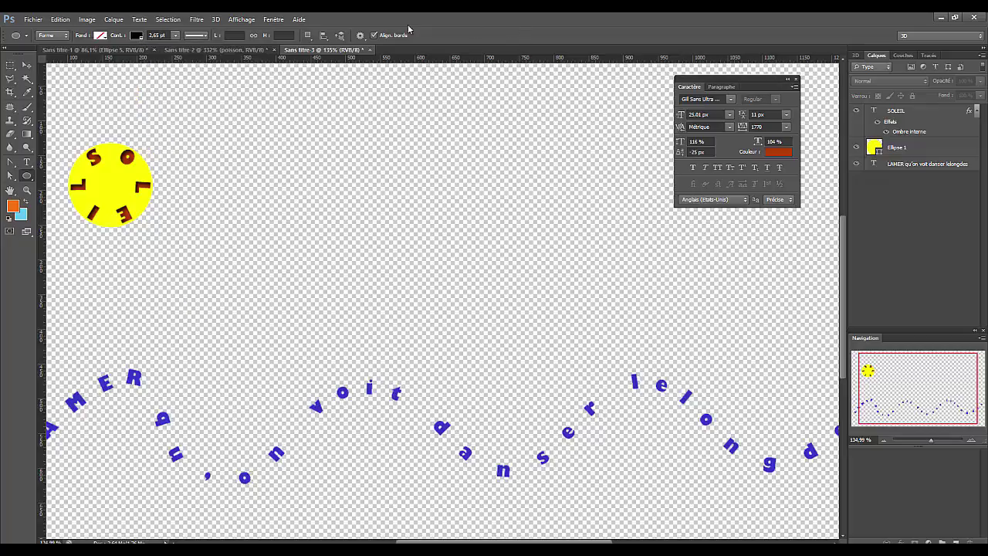
- Set the stroke width to about 6.11 pt and draw a circle about 156 px across mid-canvas, above the lyrics
{"action": "left_click", "coordinate": [176, 36]}
{"action": "left_click_drag", "start_coordinate": [177, 48], "coordinate": [179, 48]}
{"action": "mouse_move", "coordinate": [452, 228]}
{"action": "left_mouse_down"}
{"action": "mouse_move", "coordinate": [485, 202]}
{"action": "mouse_move", "coordinate": [509, 128]}
{"action": "mouse_move", "coordinate": [500, 154]}
{"action": "left_mouse_up"}
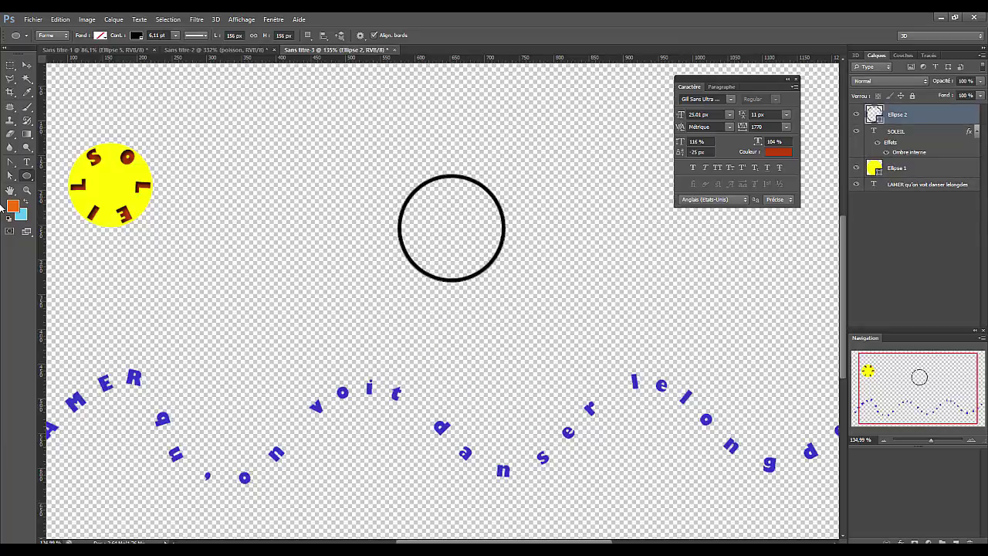
{"action": "left_click", "coordinate": [946, 276]}
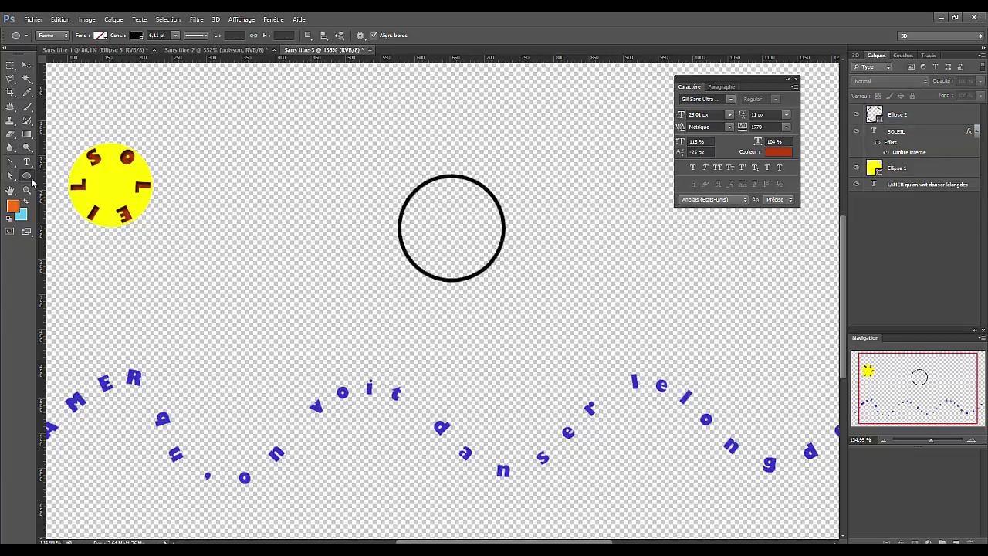
- Draw a rectangle about 87 by 91 px at the circle's upper right and rasterize its layer
{"action": "right_click", "coordinate": [31, 179]}
{"action": "left_click", "coordinate": [75, 174]}
{"action": "left_click_drag", "start_coordinate": [533, 220], "coordinate": [595, 158]}
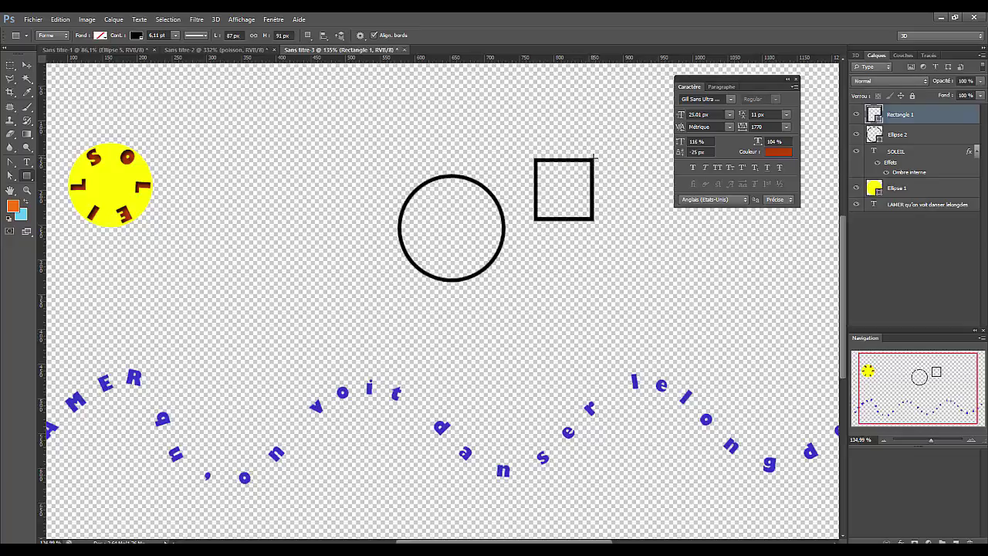
{"action": "right_click", "coordinate": [885, 114]}
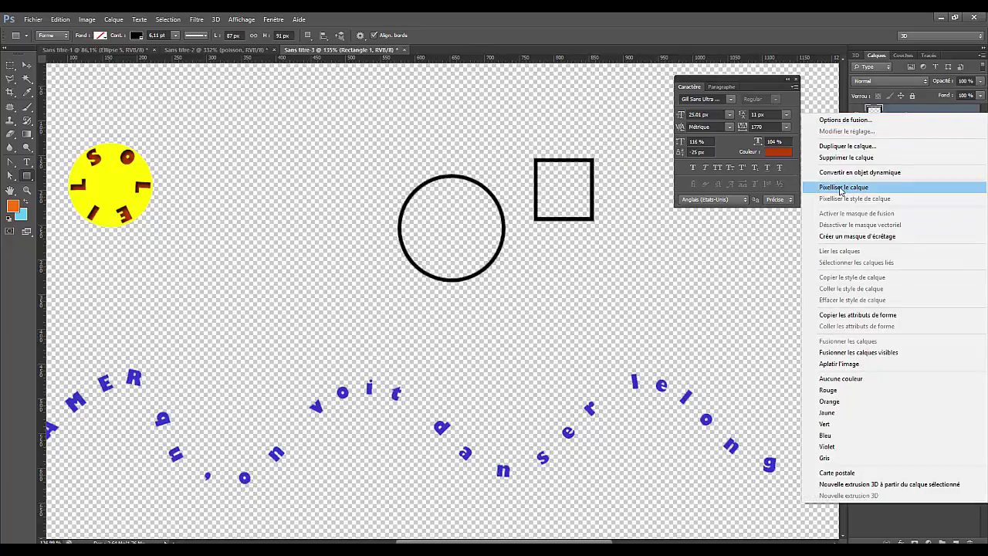
{"action": "left_click", "coordinate": [840, 188]}
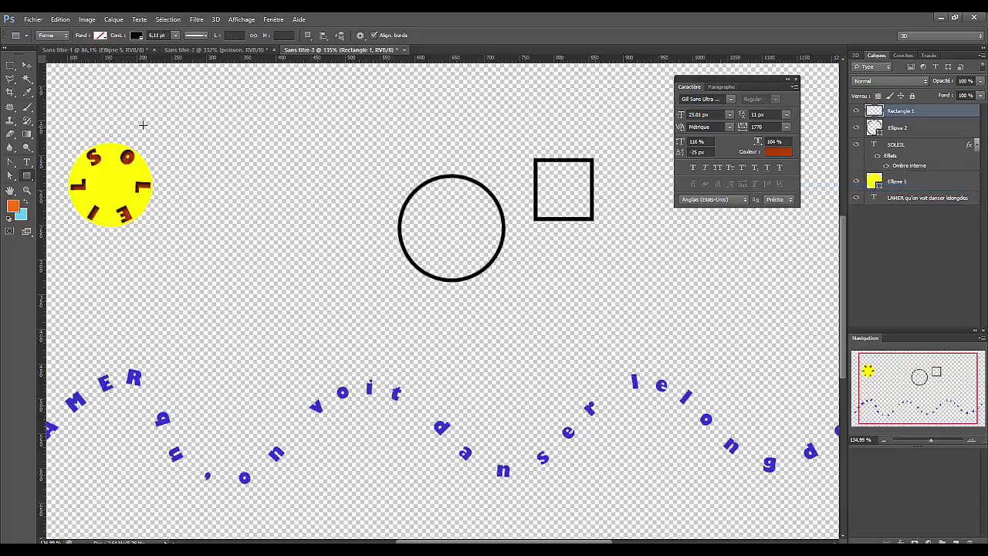
- Rotate the rectangle by about 45.73° into a diamond with a free transform and apply the transformation
{"action": "left_click", "coordinate": [60, 19]}
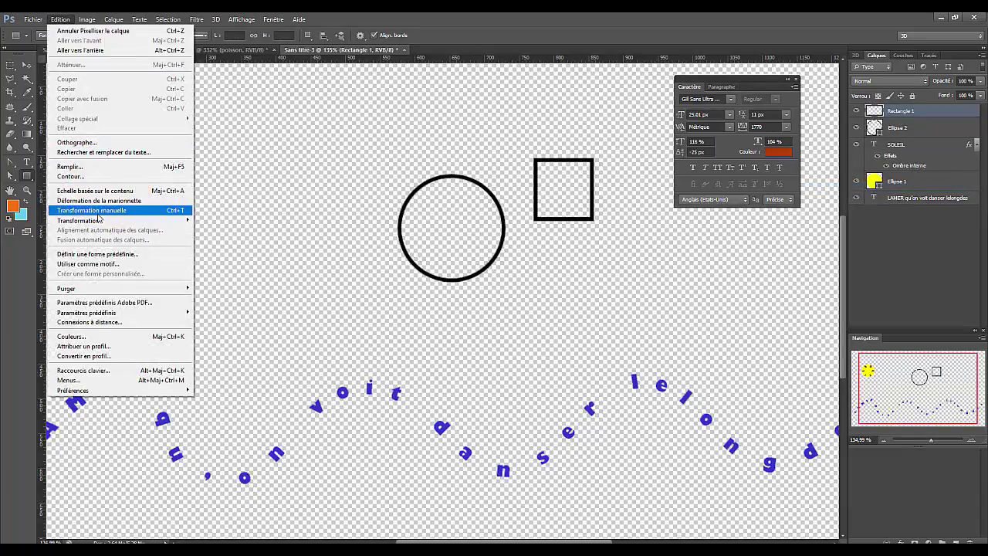
{"action": "left_click", "coordinate": [101, 211]}
{"action": "left_click_drag", "start_coordinate": [600, 155], "coordinate": [607, 191]}
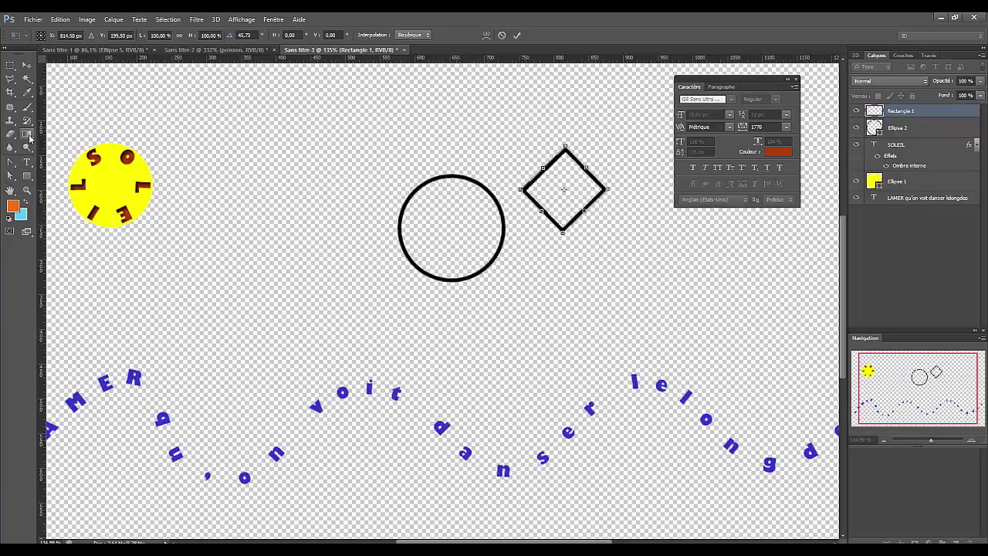
{"action": "left_click", "coordinate": [29, 110]}
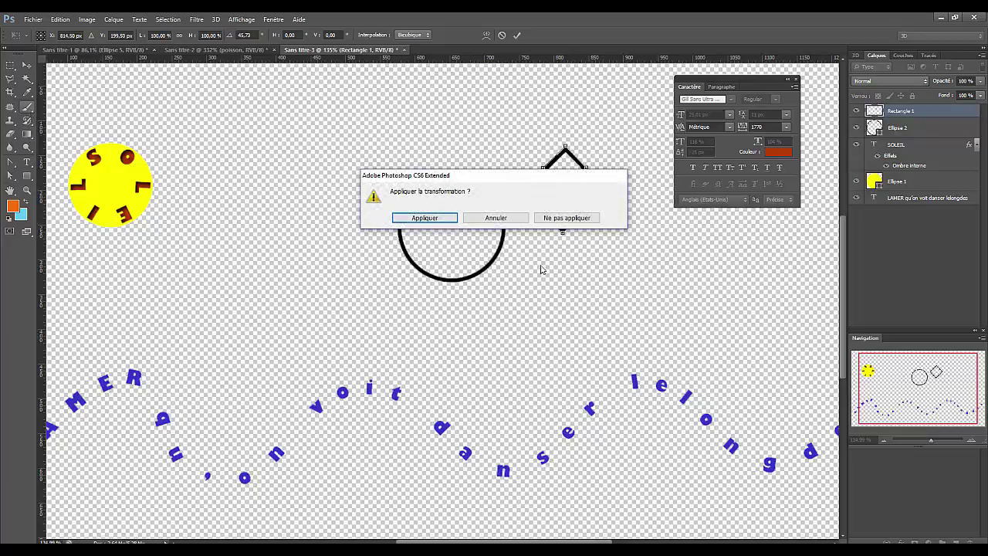
{"action": "left_click", "coordinate": [423, 220]}
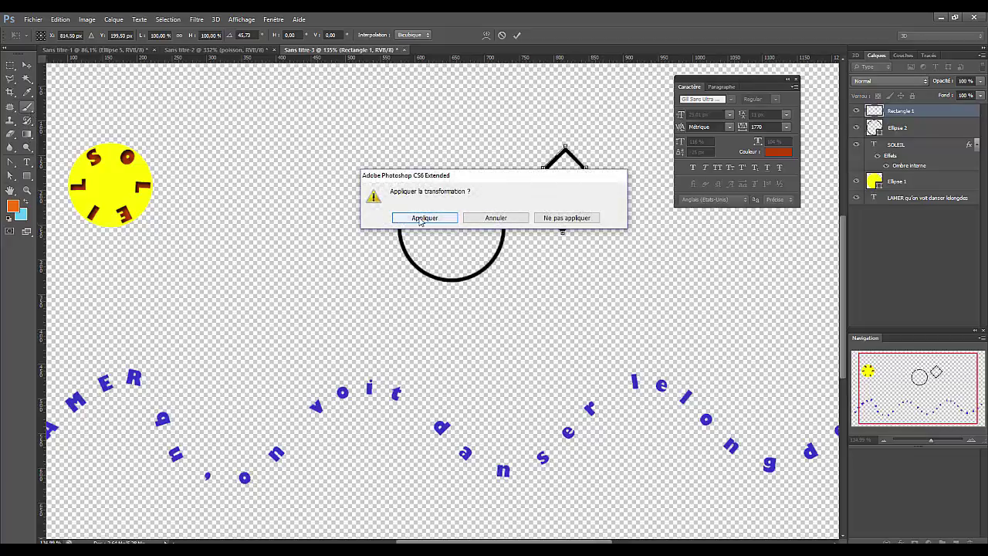
- Switch to the Pencil tool, try an orange stroke down from the diamond's top corner, and undo it
{"action": "right_click", "coordinate": [31, 112]}
{"action": "left_click", "coordinate": [72, 115]}
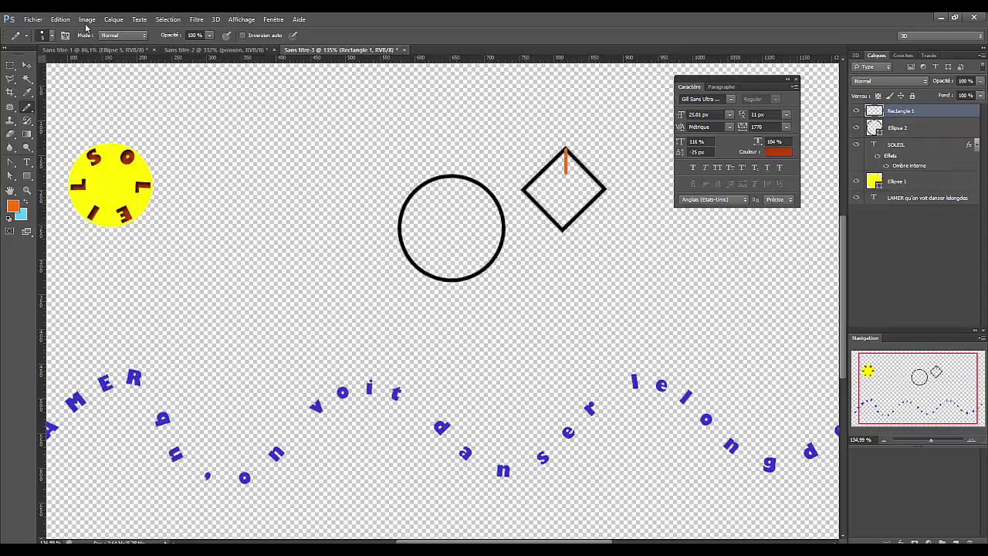
{"action": "left_click", "coordinate": [60, 19]}
{"action": "left_click", "coordinate": [65, 28]}
- Reset the colours to black and white and pencil a straight vertical black line from the diamond's top corner to its bottom corner
{"action": "left_click", "coordinate": [9, 218]}
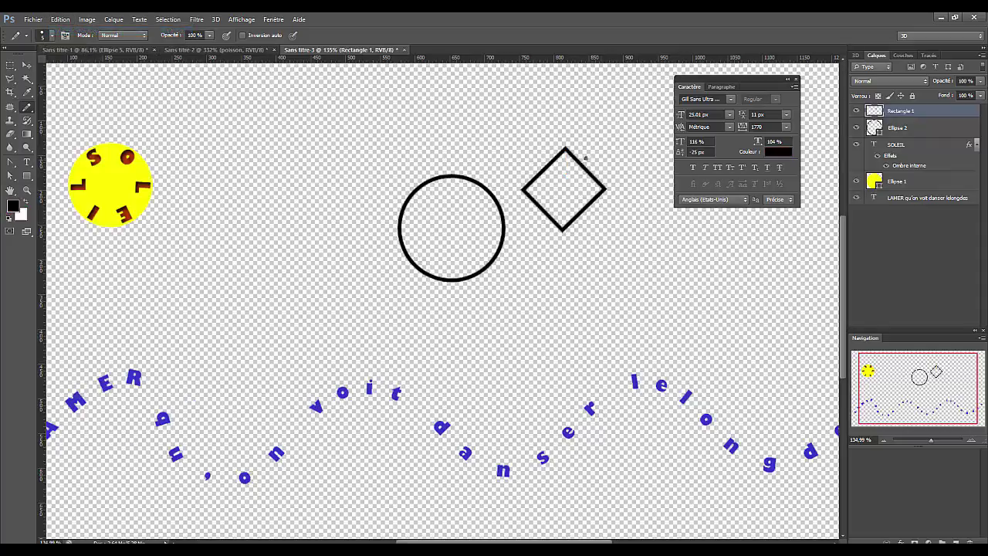
{"action": "mouse_move", "coordinate": [564, 149]}
{"action": "left_mouse_down"}
{"action": "mouse_move", "coordinate": [563, 213]}
{"action": "mouse_move", "coordinate": [578, 221]}
{"action": "left_mouse_up"}
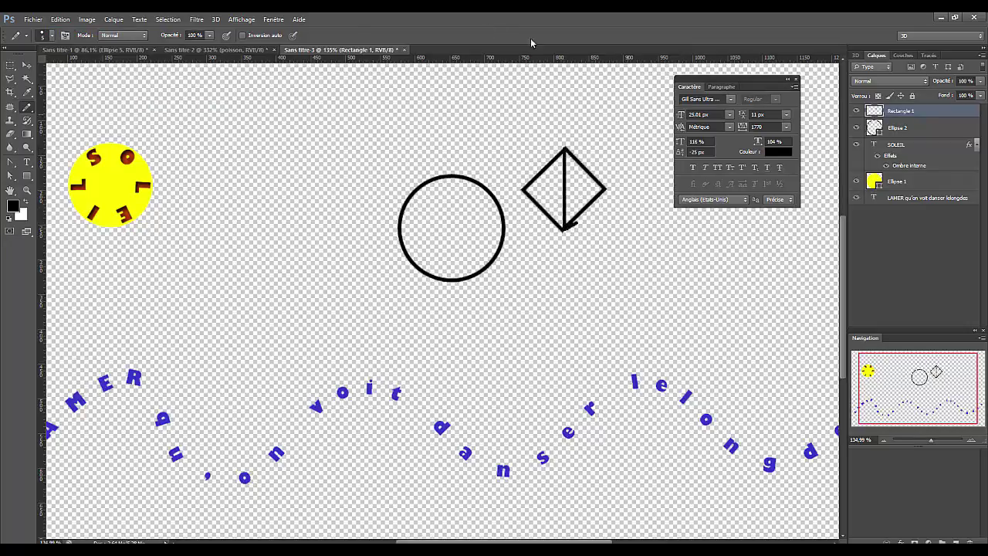
{"action": "left_click", "coordinate": [60, 19]}
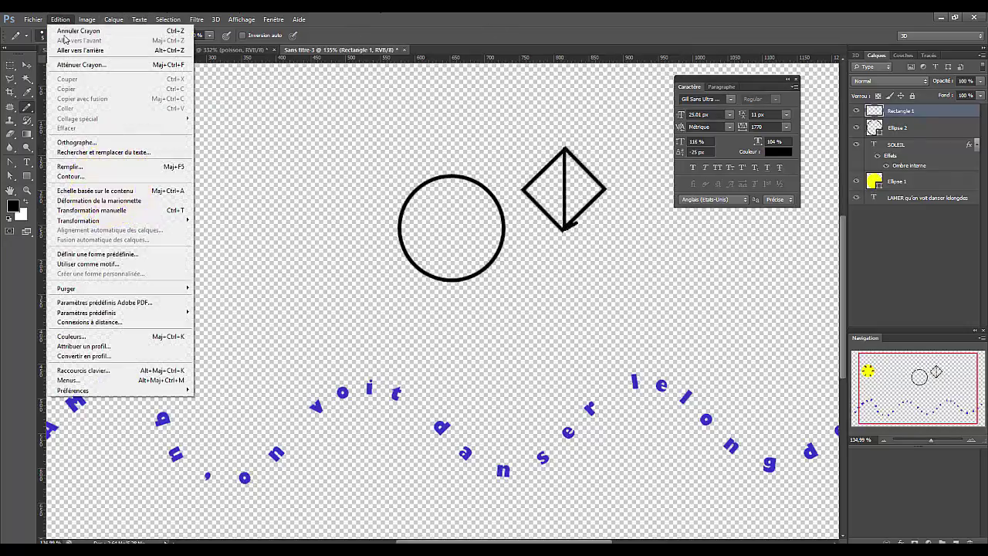
{"action": "left_click", "coordinate": [68, 31]}
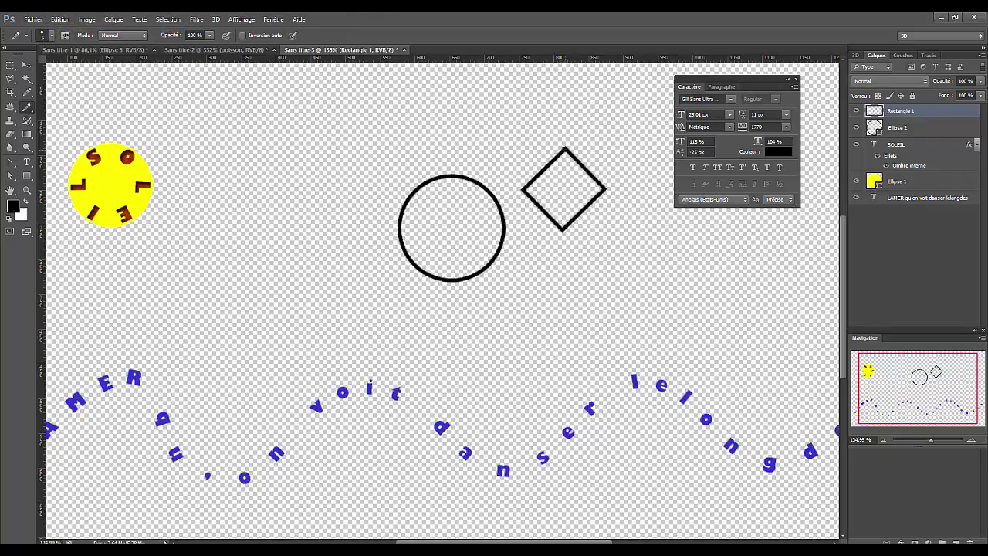
{"action": "left_click_drag", "start_coordinate": [564, 150], "coordinate": [564, 230]}
{"action": "left_click", "coordinate": [927, 291]}
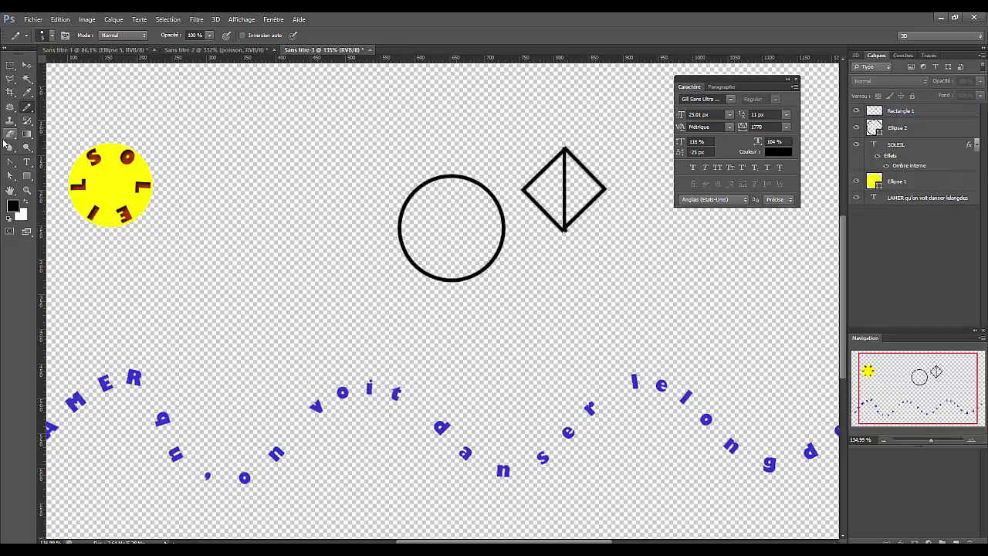
- Erase the diamond's right half on the Rectangle 1 layer up to the vertical line, leaving a triangle outline
{"action": "left_click", "coordinate": [10, 134]}
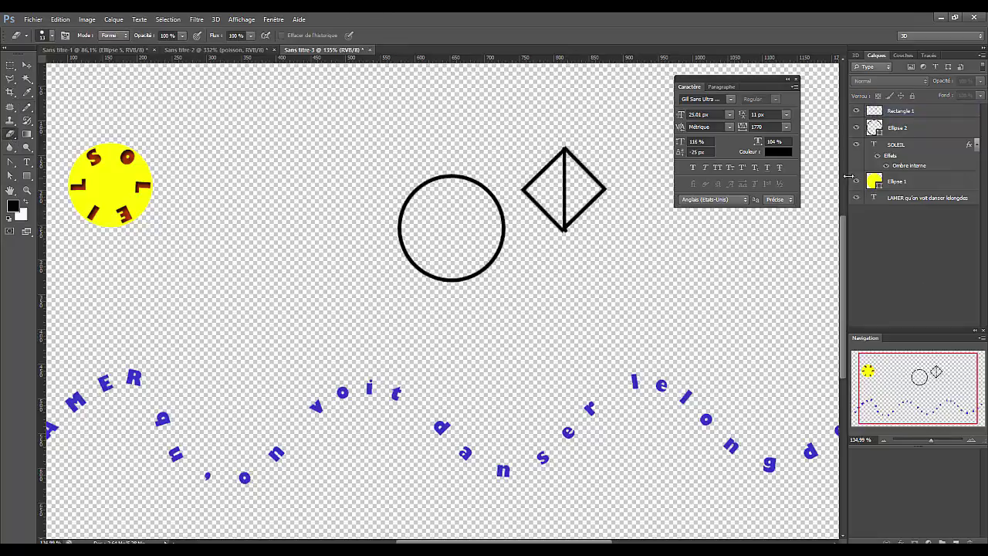
{"action": "left_click", "coordinate": [913, 115]}
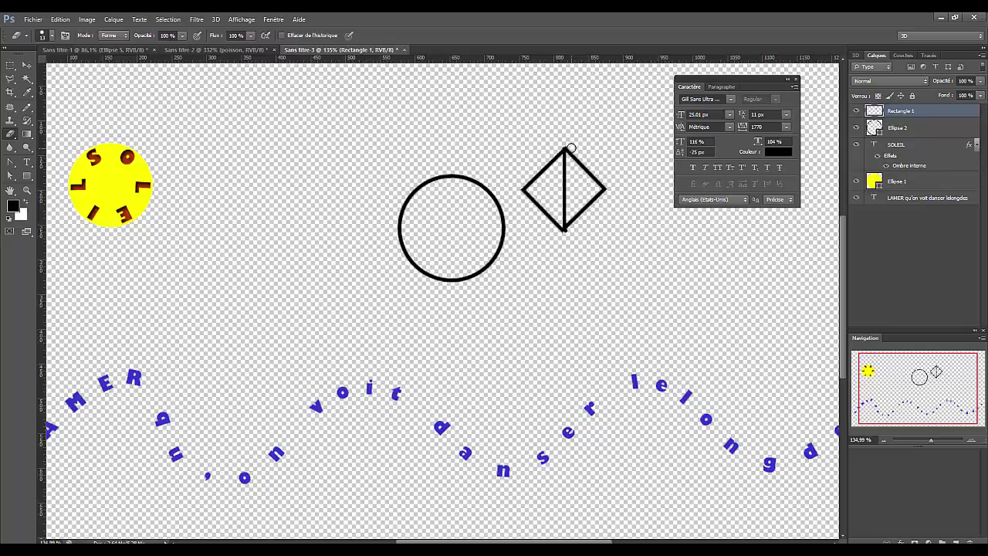
{"action": "mouse_move", "coordinate": [571, 147]}
{"action": "left_mouse_down"}
{"action": "mouse_move", "coordinate": [601, 189]}
{"action": "mouse_move", "coordinate": [584, 166]}
{"action": "mouse_move", "coordinate": [598, 188]}
{"action": "mouse_move", "coordinate": [572, 232]}
{"action": "left_mouse_up"}
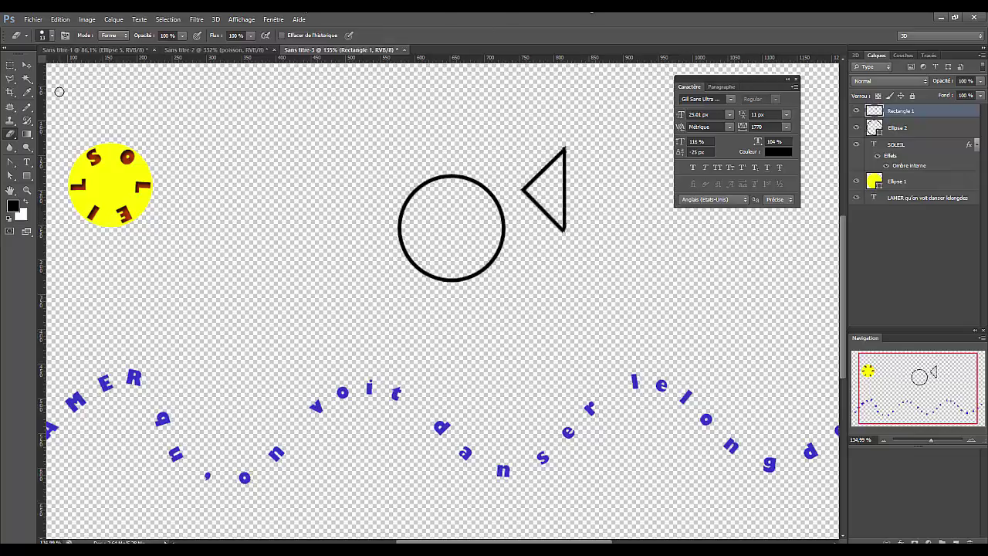
- Move the triangle so its left tip touches the circle's right edge as a fish tail, and deselect its layer
{"action": "left_click", "coordinate": [27, 65]}
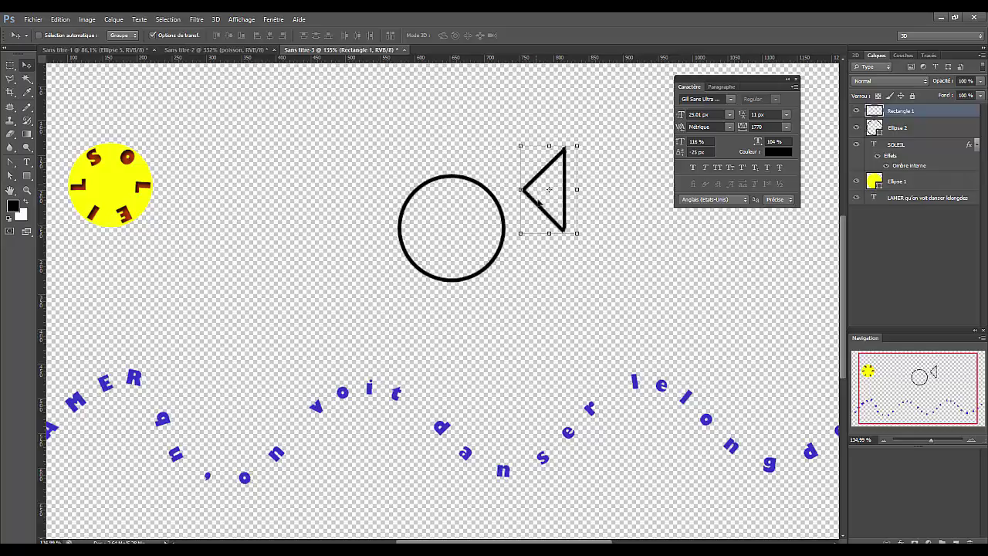
{"action": "left_click_drag", "start_coordinate": [538, 200], "coordinate": [518, 238]}
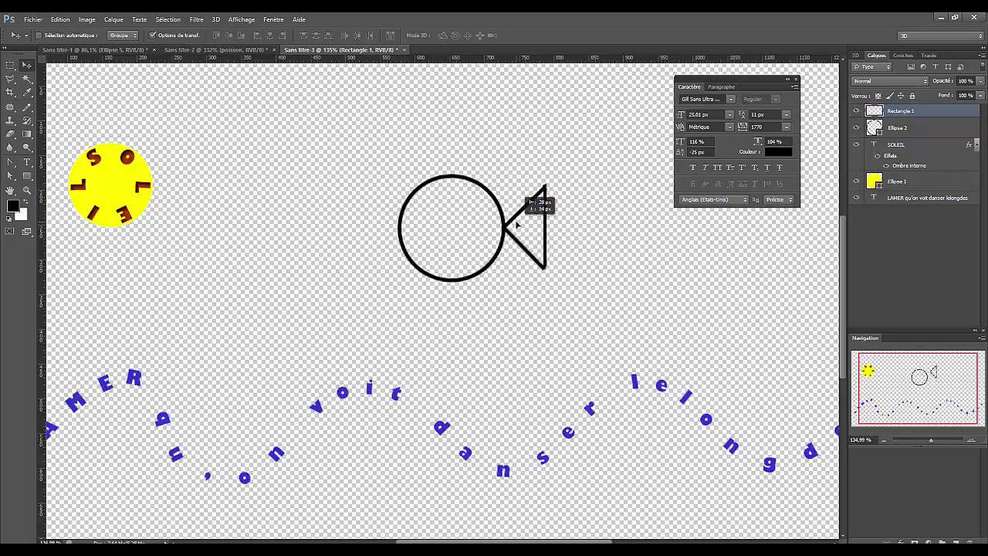
{"action": "left_click", "coordinate": [930, 272]}
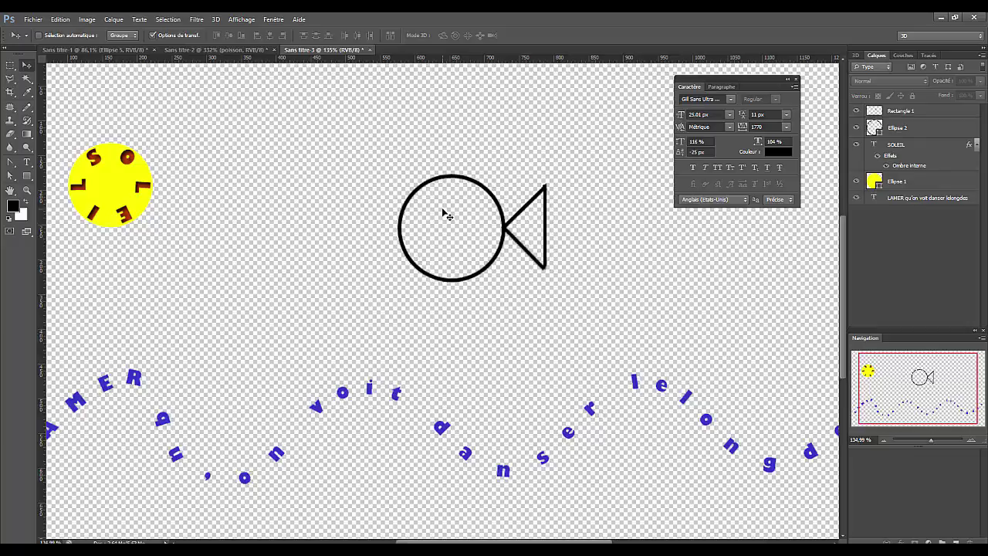
- Rasterize the circle outline's layer, Ellipse 2, and deselect it
{"action": "left_click", "coordinate": [930, 133]}
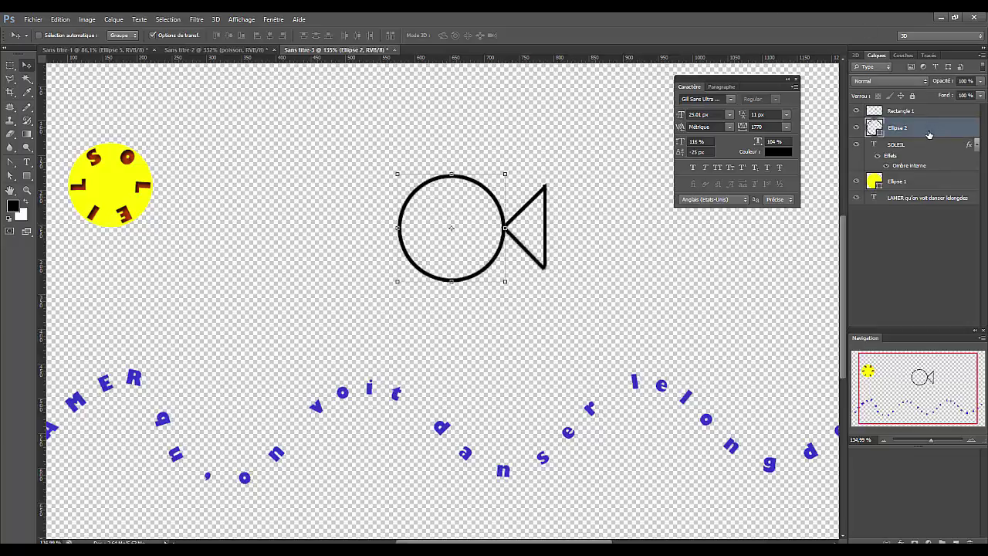
{"action": "right_click", "coordinate": [930, 134]}
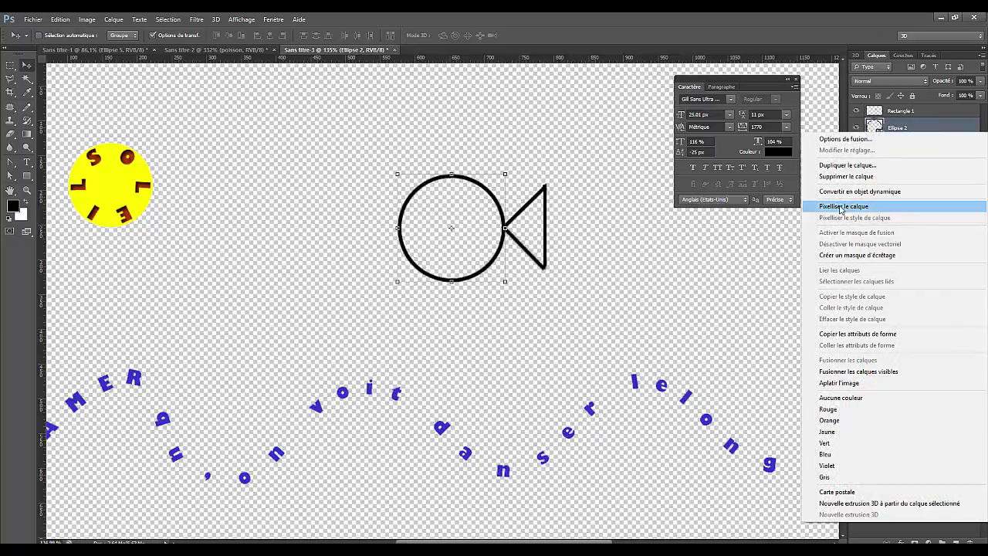
{"action": "left_click", "coordinate": [841, 206]}
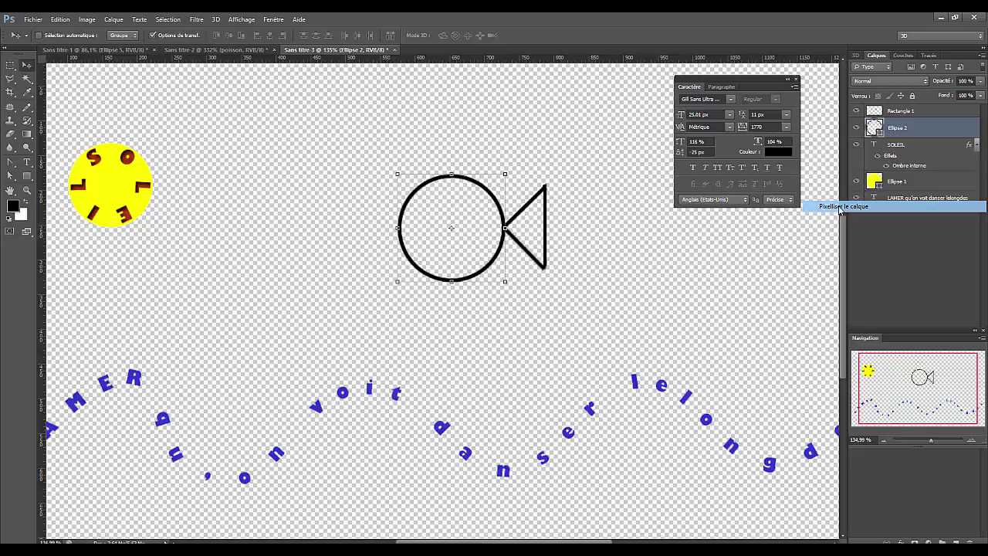
{"action": "left_click", "coordinate": [920, 243]}
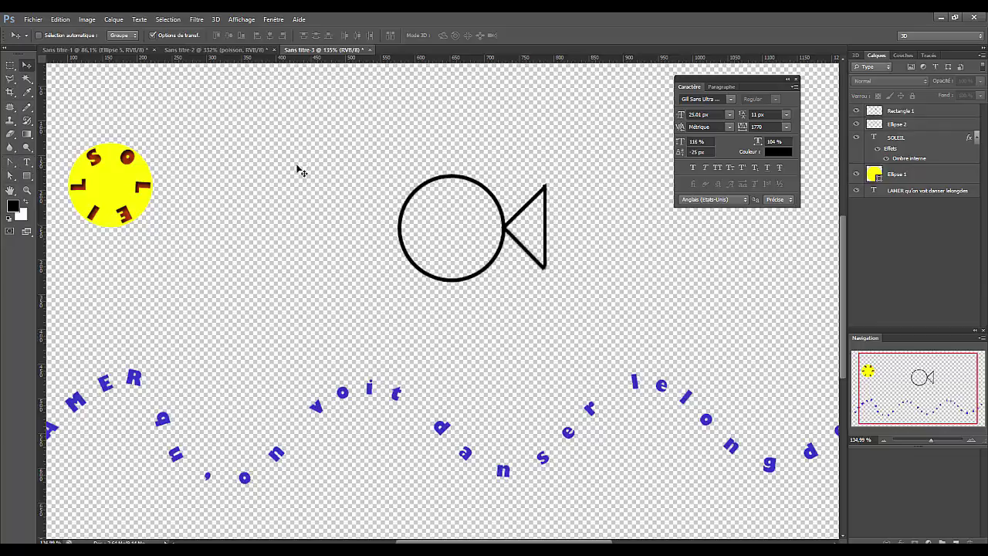
- Select the black circle outline on Ellipse 2 with the Magic Wand and convert the selection into a work path with 2.0 pixels tolerance
{"action": "left_click", "coordinate": [26, 79]}
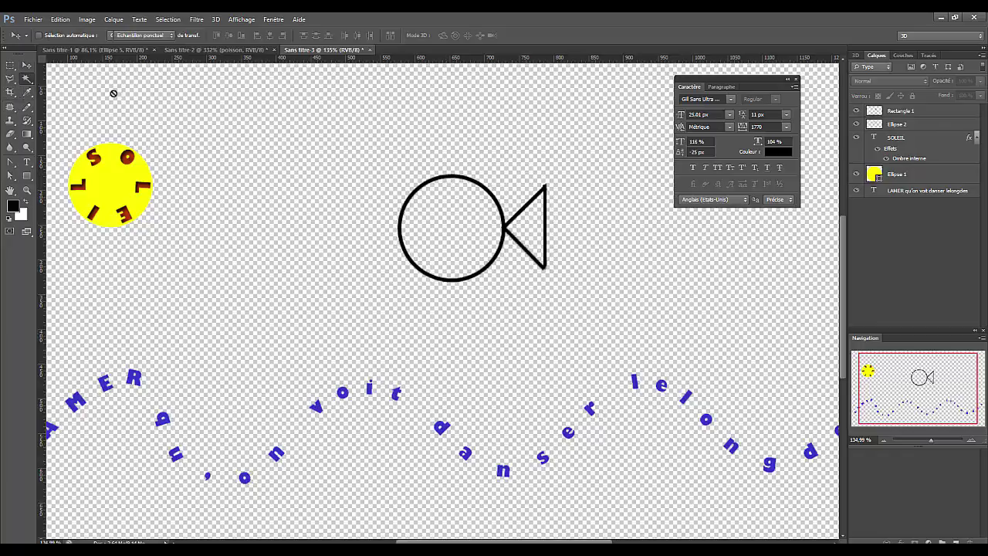
{"action": "left_click", "coordinate": [922, 123]}
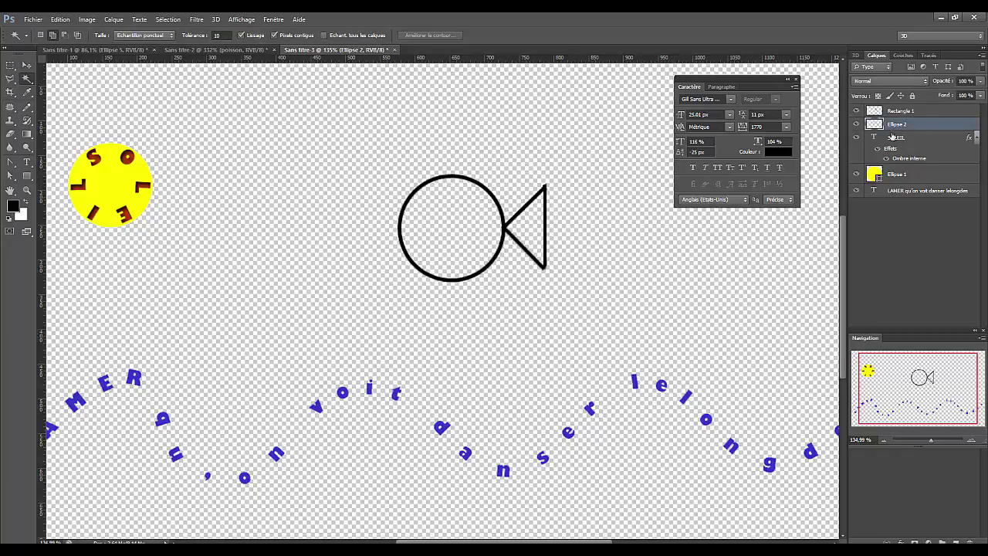
{"action": "left_click", "coordinate": [444, 179]}
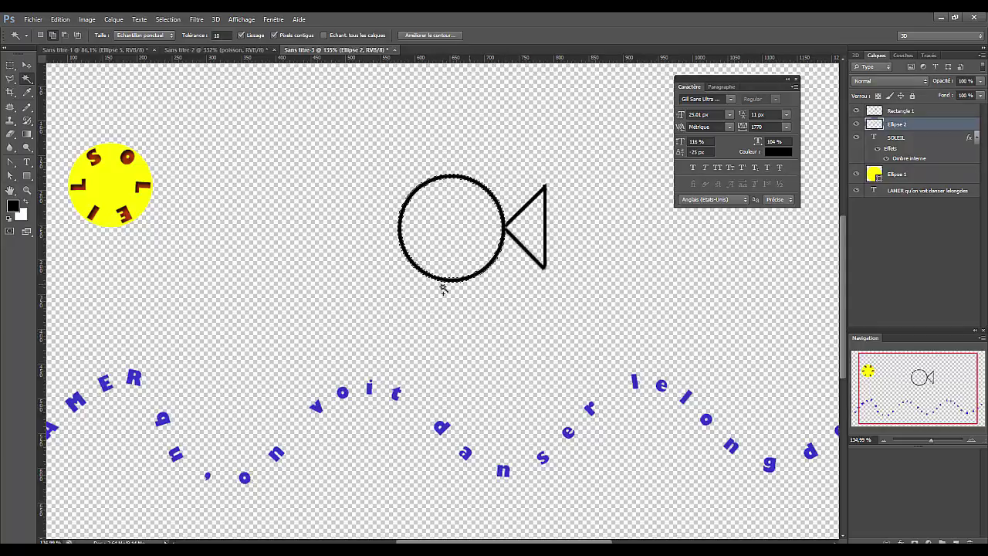
{"action": "right_click", "coordinate": [435, 185]}
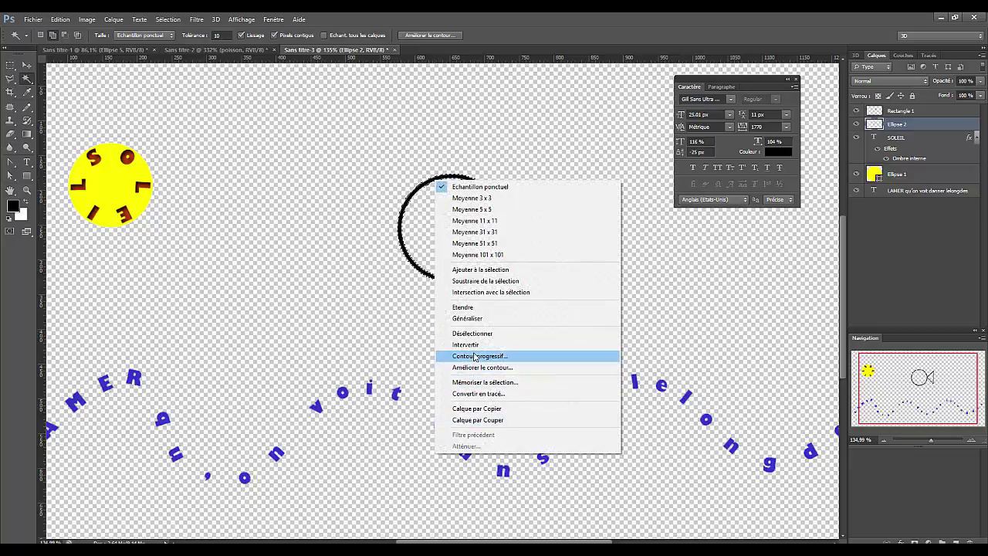
{"action": "left_click", "coordinate": [474, 394]}
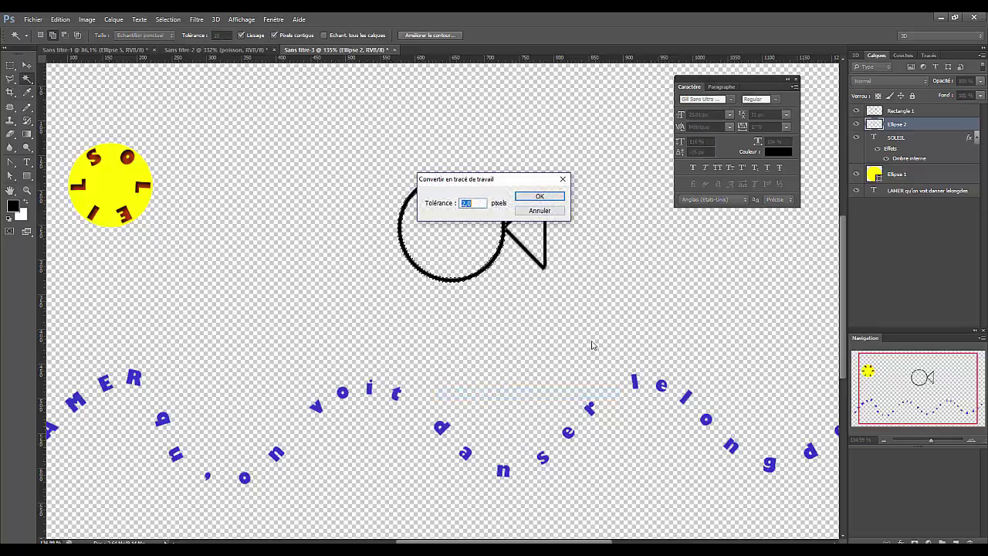
{"action": "left_click", "coordinate": [541, 197]}
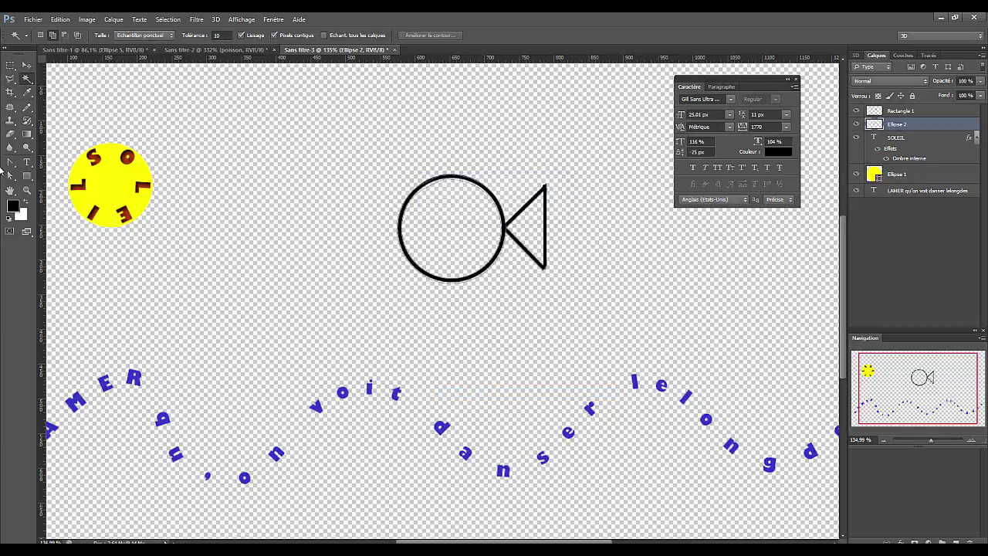
- Add the text "POISSON" along the circular path, starting at the circle's upper left
{"action": "left_click", "coordinate": [27, 162]}
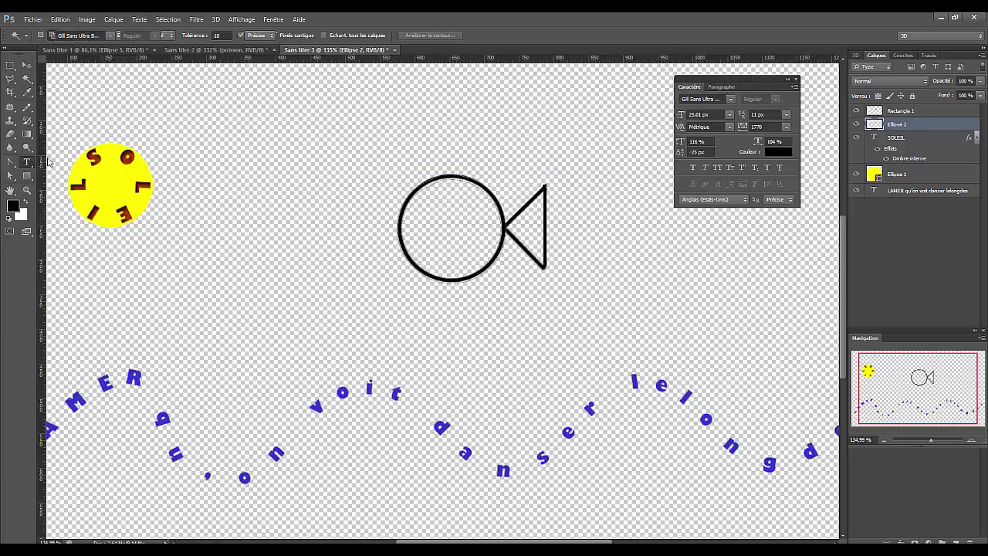
{"action": "left_click", "coordinate": [409, 189]}
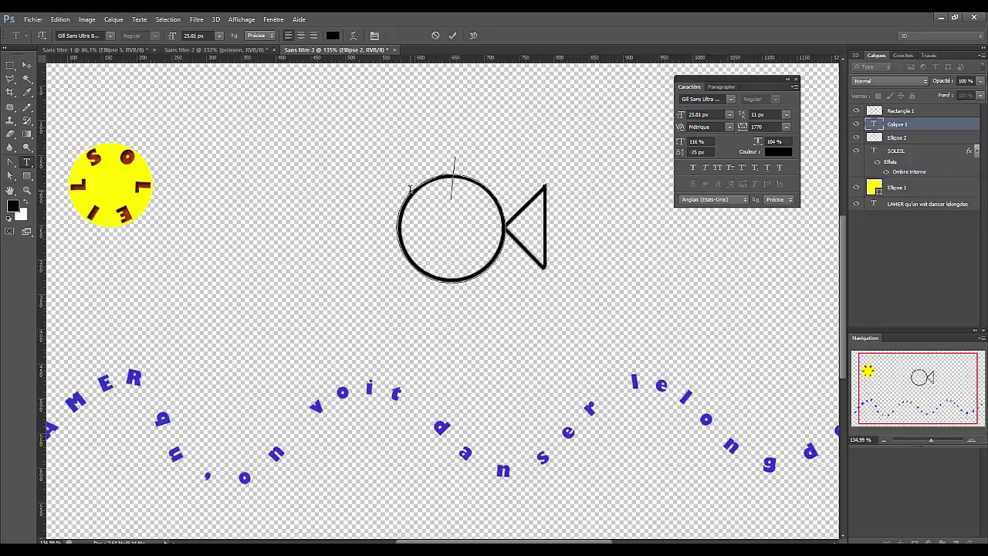
{"action": "type", "text": "POISS"}
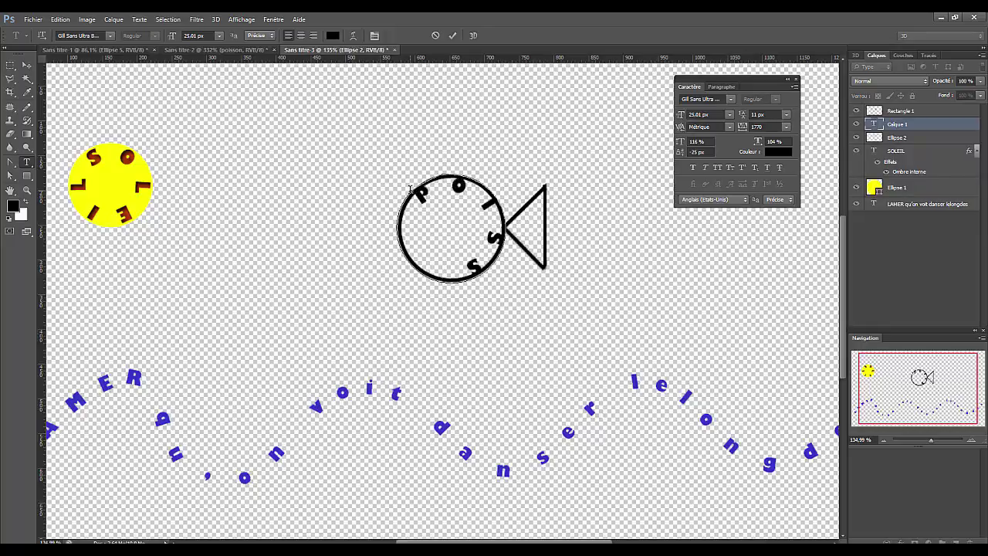
{"action": "type", "text": "ON"}
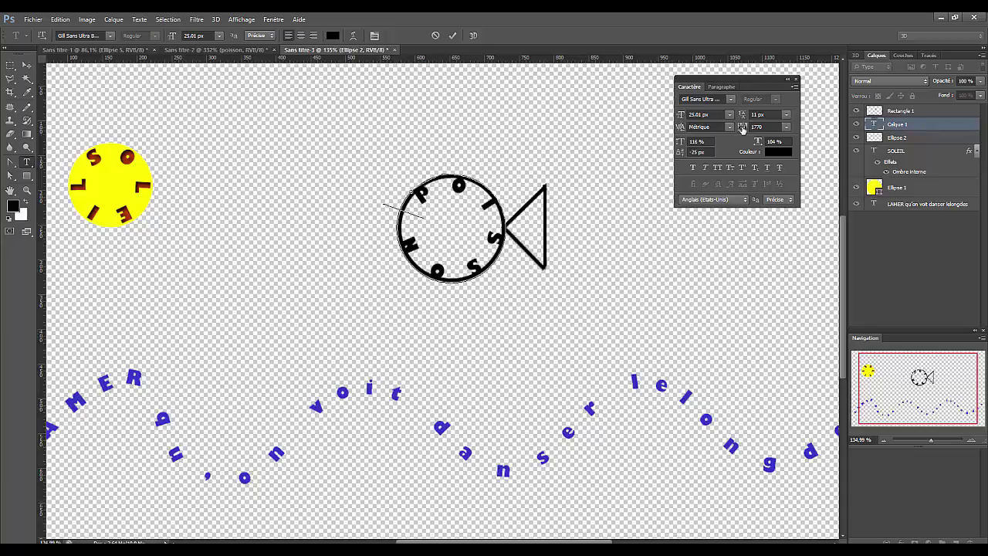
- Set the POISSON text's tracking to 1990 and check the lettering with the circle outline's layer temporarily hidden
{"action": "left_click_drag", "start_coordinate": [742, 129], "coordinate": [754, 128]}
{"action": "double_click", "coordinate": [874, 124]}
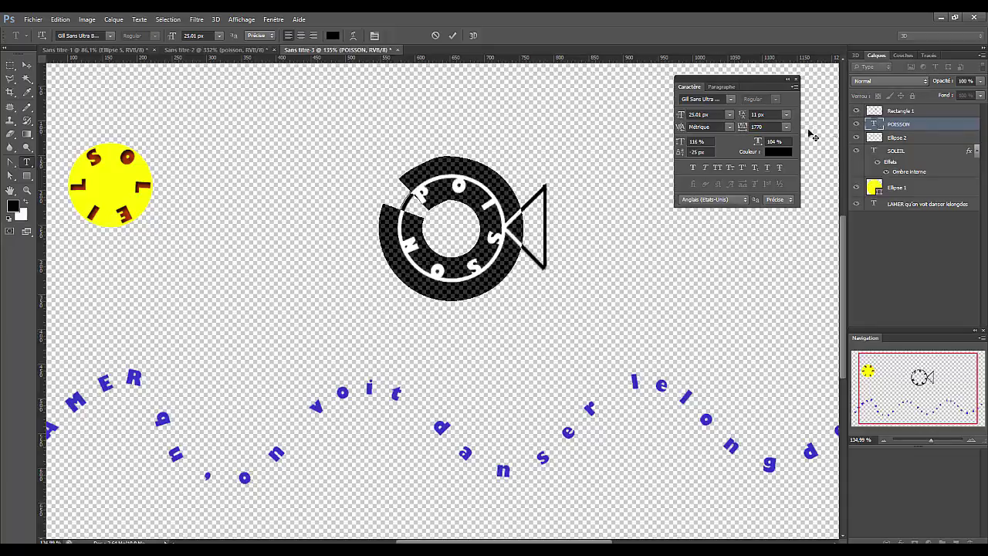
{"action": "left_click_drag", "start_coordinate": [740, 129], "coordinate": [747, 129]}
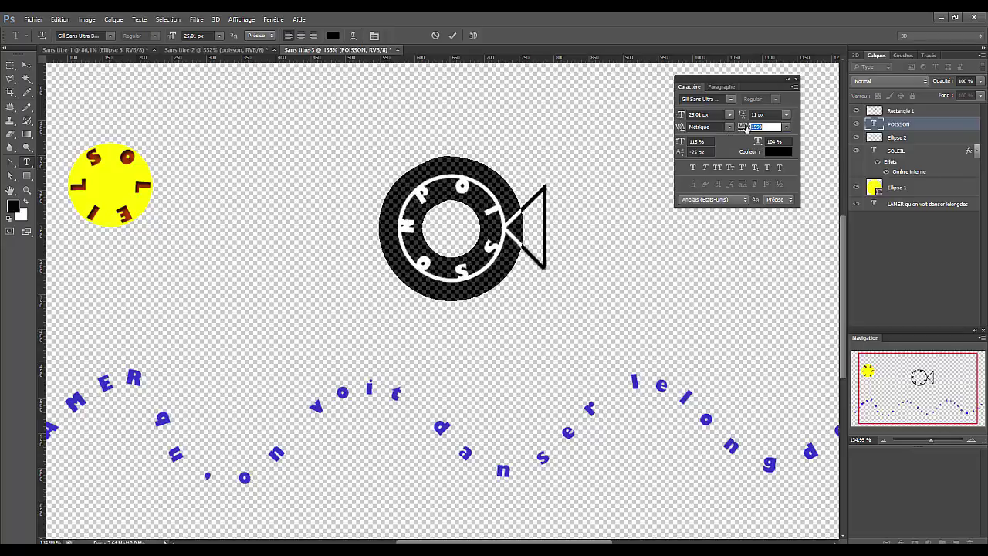
{"action": "left_click", "coordinate": [893, 257]}
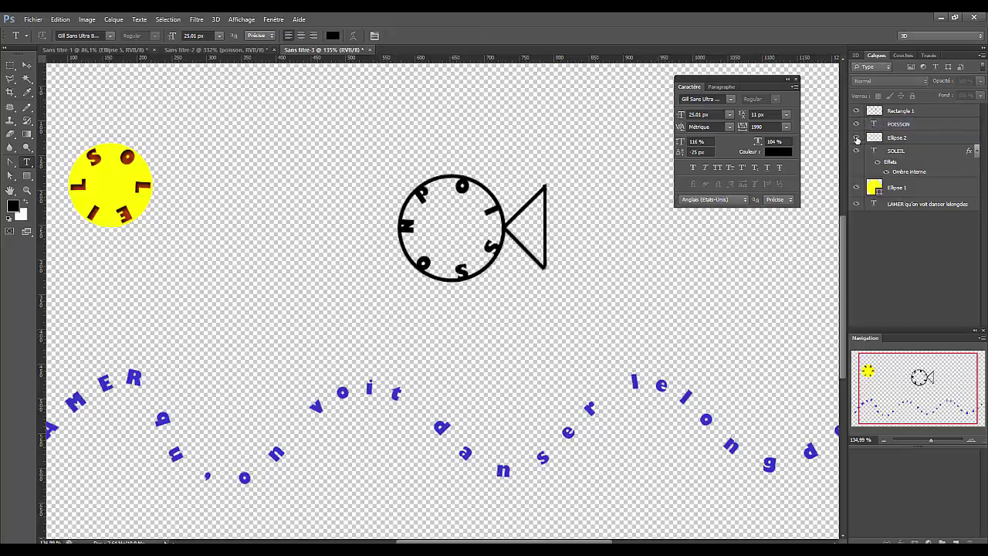
{"action": "left_click", "coordinate": [856, 138]}
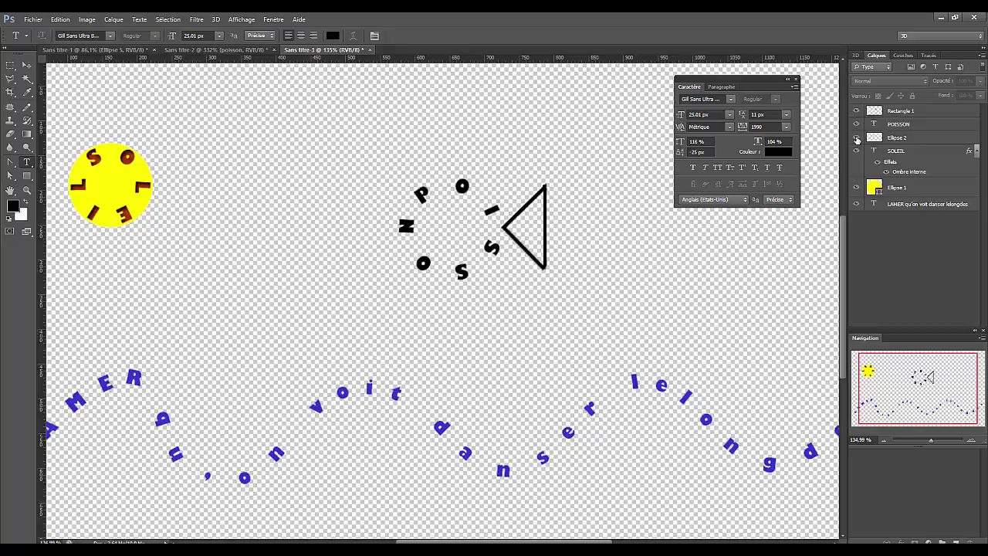
{"action": "left_click", "coordinate": [857, 138]}
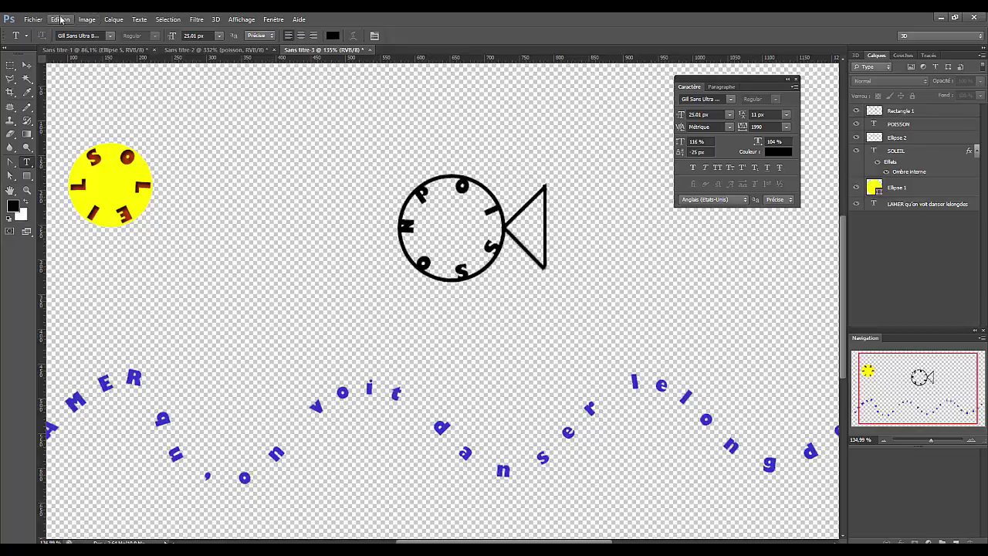
- Examine the brush preset and pattern definition commands in the green POISSON document, and return to the seascape document
{"action": "left_click", "coordinate": [196, 50]}
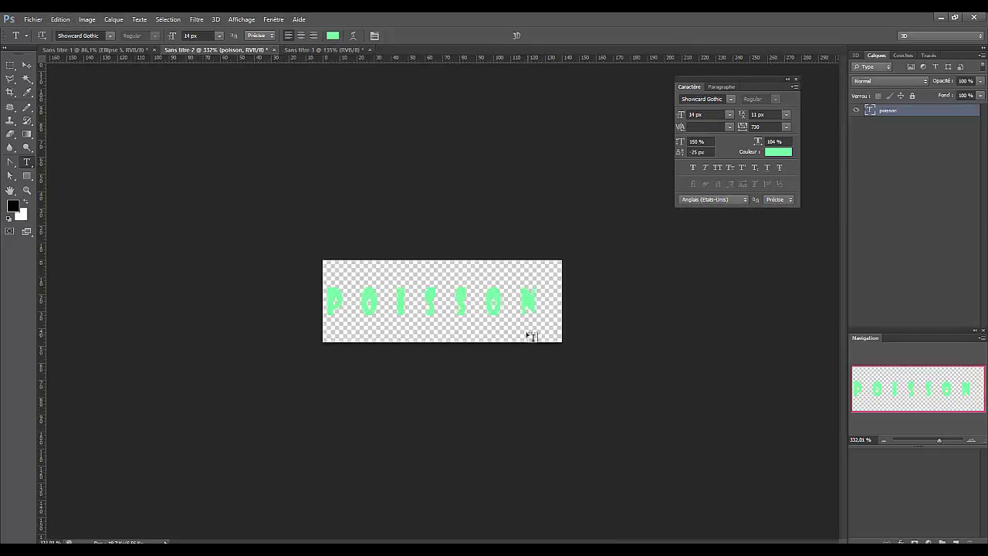
{"action": "left_click", "coordinate": [65, 21]}
{"action": "mouse_move", "coordinate": [90, 220]}
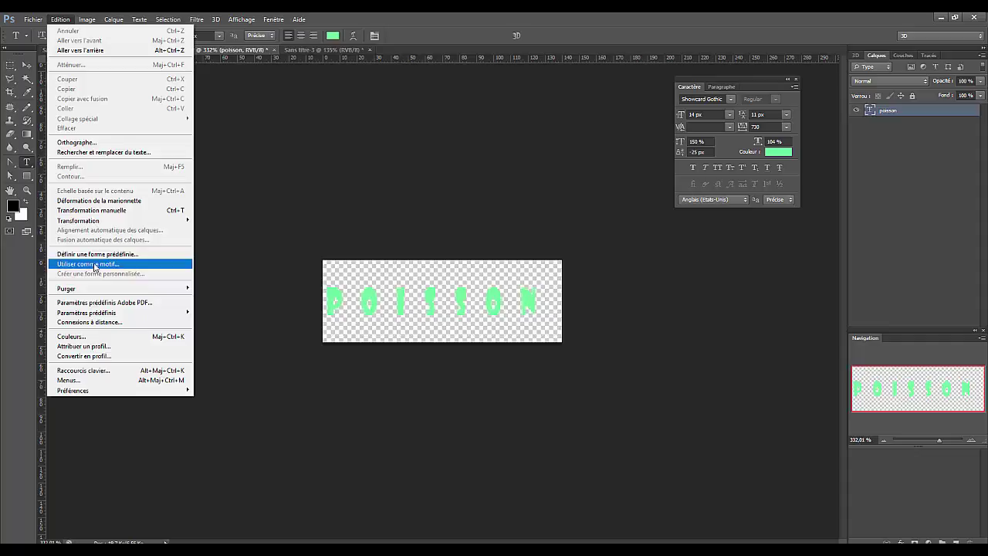
{"action": "left_click", "coordinate": [939, 244]}
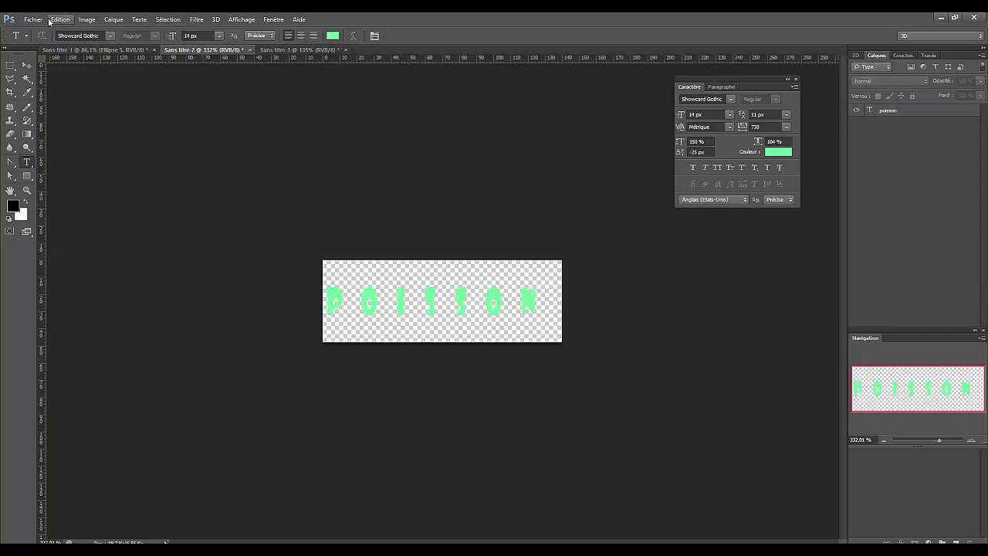
{"action": "left_click", "coordinate": [313, 49]}
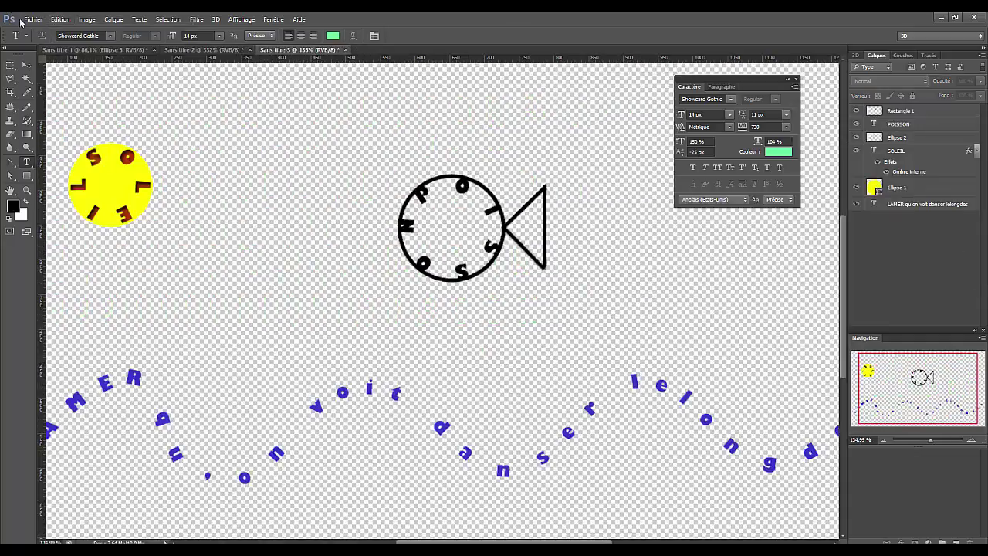
- Switch to the Brush tool and choose the 123 px custom brush preset
{"action": "left_click", "coordinate": [28, 111]}
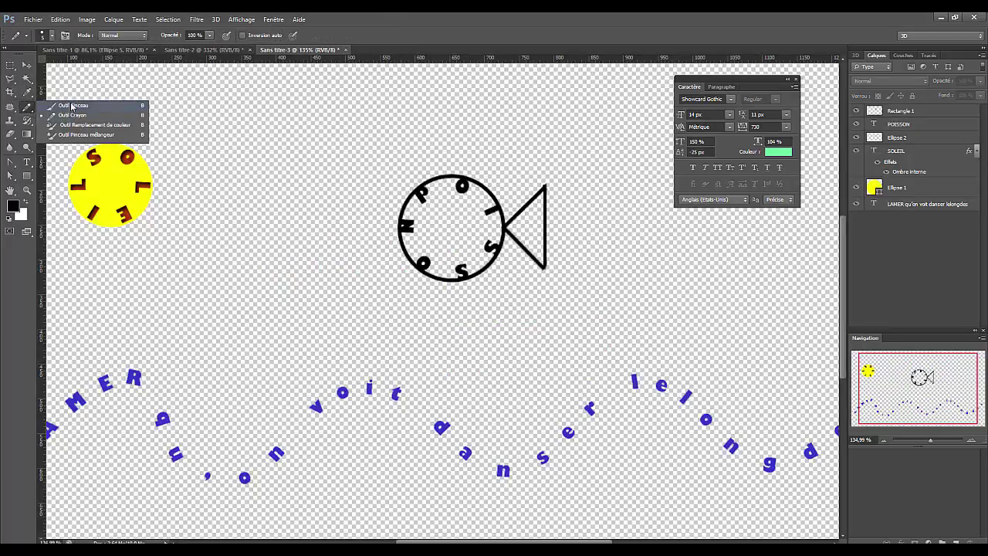
{"action": "left_click", "coordinate": [72, 107]}
{"action": "left_click", "coordinate": [52, 36]}
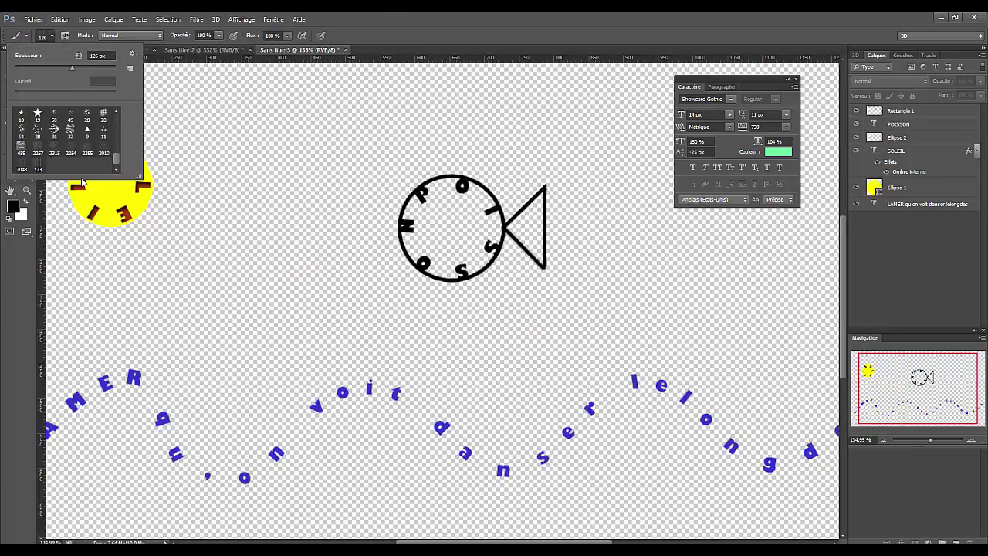
{"action": "left_click", "coordinate": [37, 165]}
{"action": "left_click", "coordinate": [964, 272]}
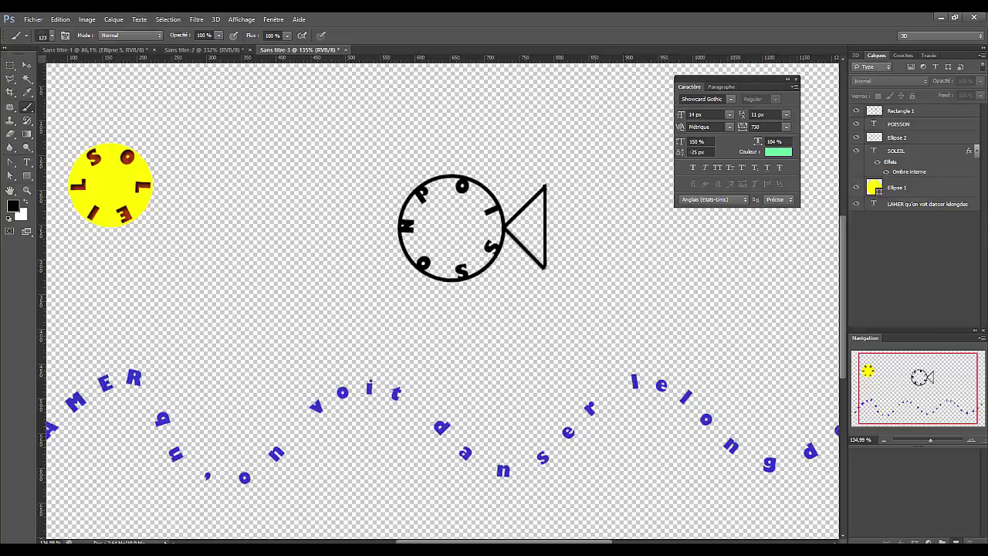
- Add a new layer and paint two short horizontal brush strokes below the first part of the wave lyrics
{"action": "left_click", "coordinate": [956, 542]}
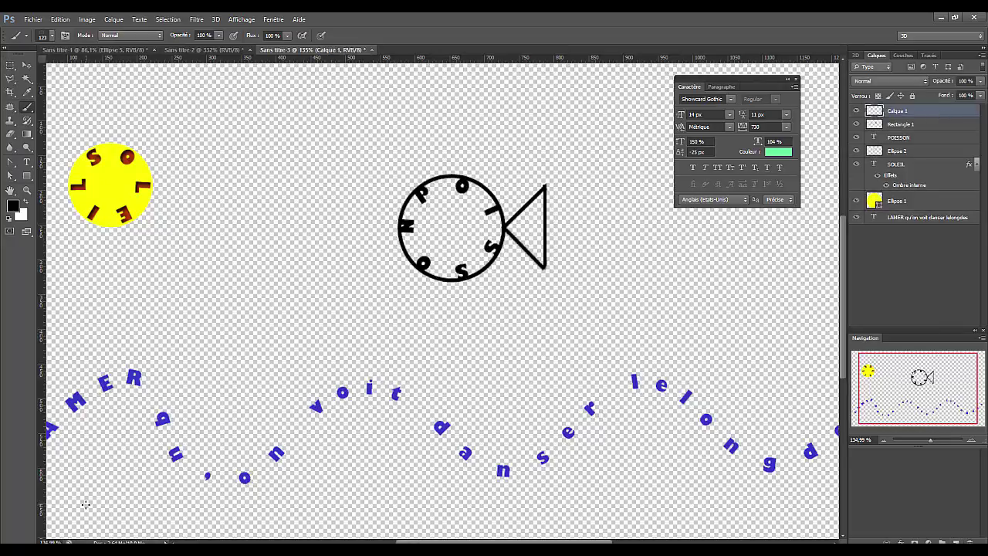
{"action": "mouse_move", "coordinate": [59, 502]}
{"action": "left_mouse_down"}
{"action": "mouse_move", "coordinate": [176, 502]}
{"action": "mouse_move", "coordinate": [58, 502]}
{"action": "left_mouse_up"}
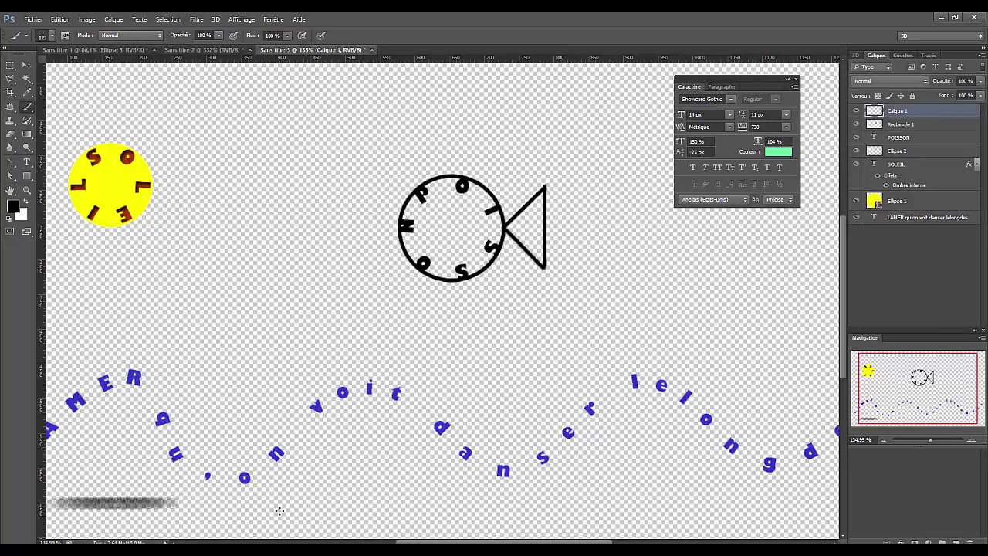
{"action": "left_click_drag", "start_coordinate": [279, 511], "coordinate": [359, 511]}
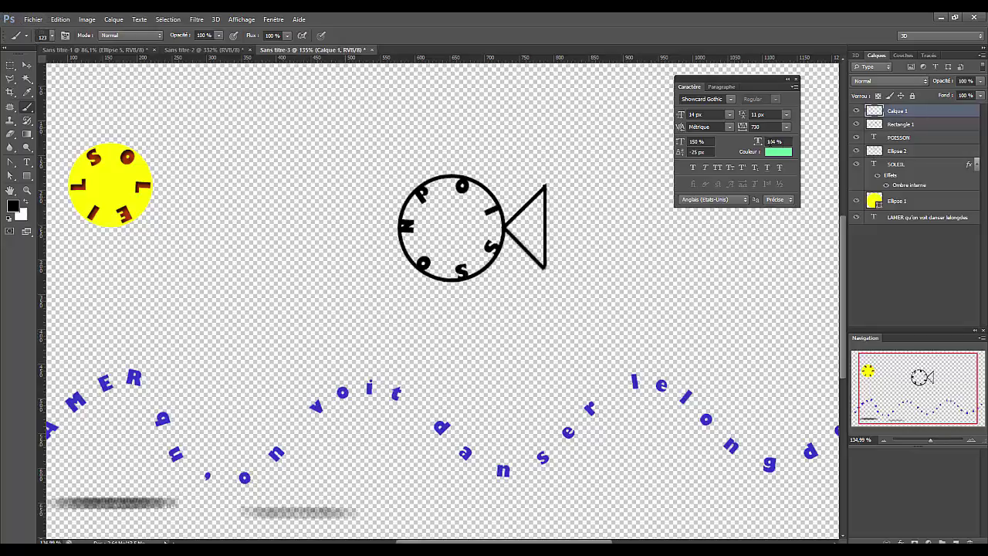
- Set the brush spacing to 705 %, size to 189 px and angle to 13°, and stamp it once below the word "voit"
{"action": "left_click", "coordinate": [64, 36]}
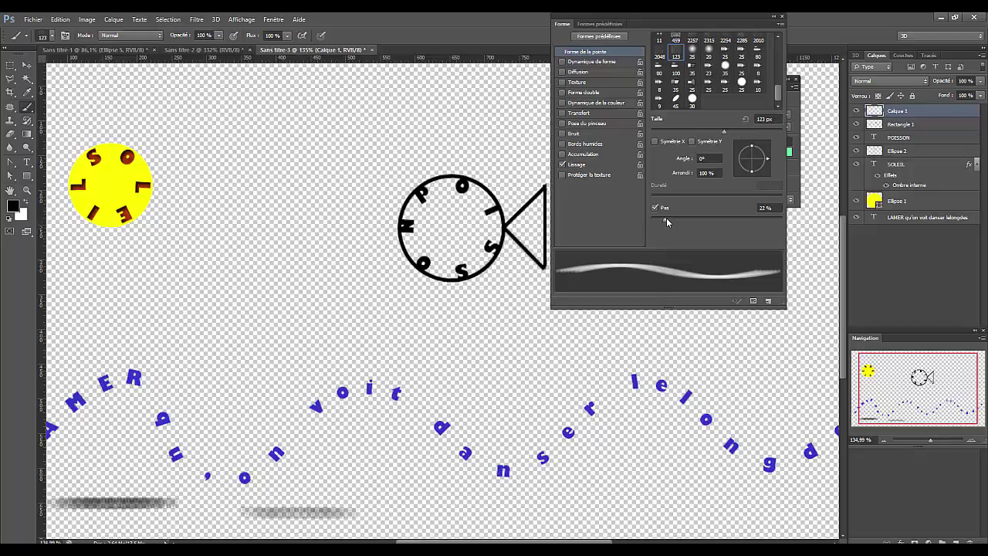
{"action": "left_click_drag", "start_coordinate": [668, 222], "coordinate": [773, 217]}
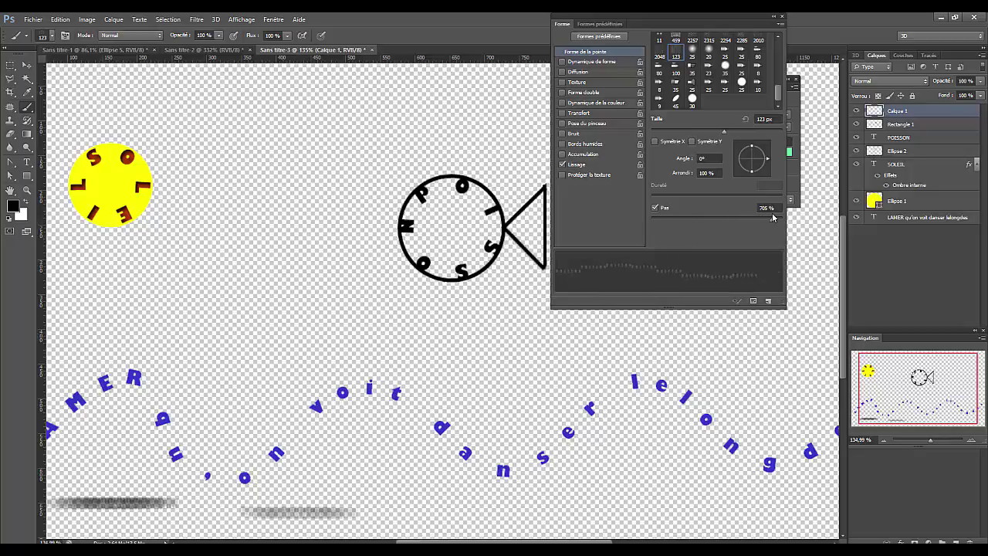
{"action": "mouse_move", "coordinate": [679, 132]}
{"action": "left_mouse_down"}
{"action": "mouse_move", "coordinate": [744, 134]}
{"action": "mouse_move", "coordinate": [766, 155]}
{"action": "left_mouse_up"}
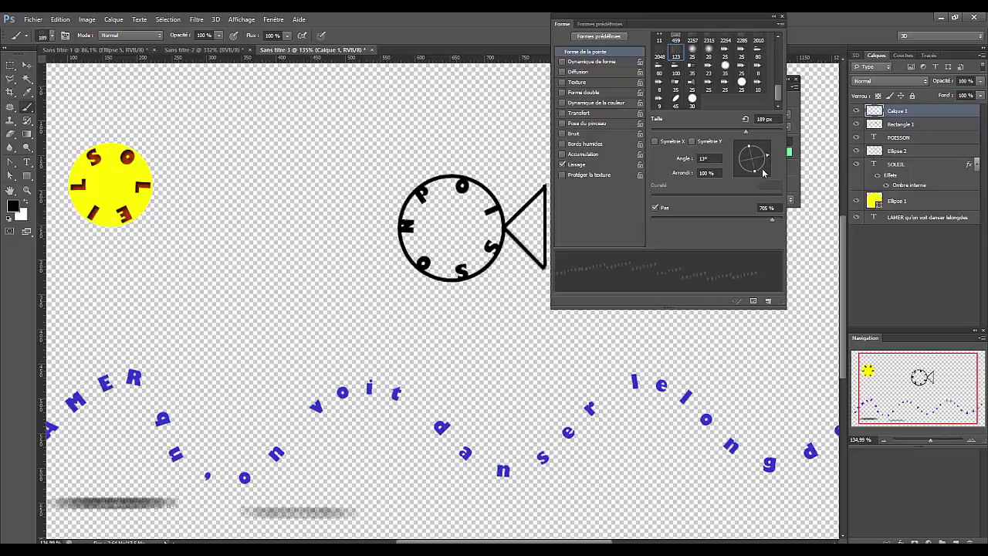
{"action": "left_click", "coordinate": [346, 466]}
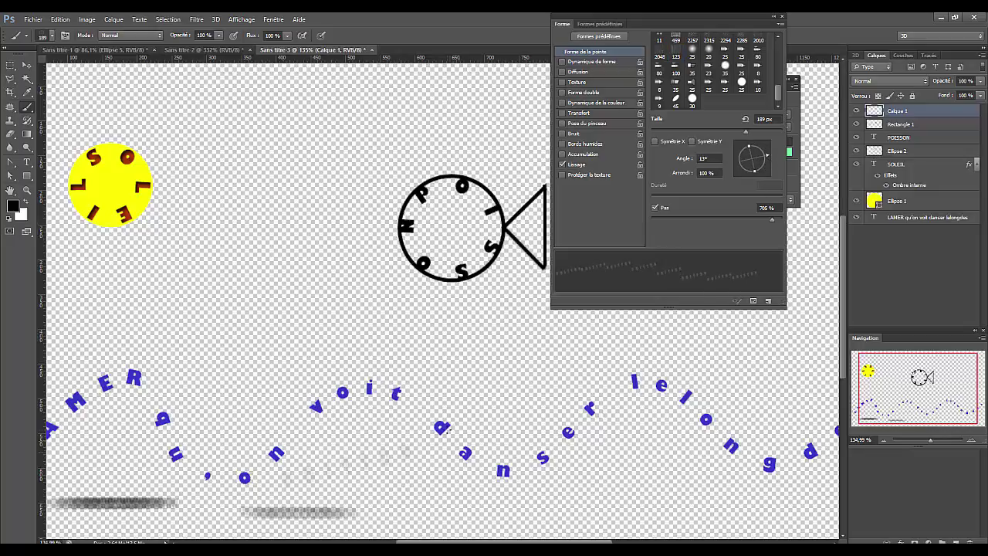
- Enable the brush's shape and colour dynamics with smoothing off, setting saturation variation to 60 % and brightness variation to 34 %
{"action": "left_click", "coordinate": [562, 62]}
{"action": "left_click", "coordinate": [595, 37]}
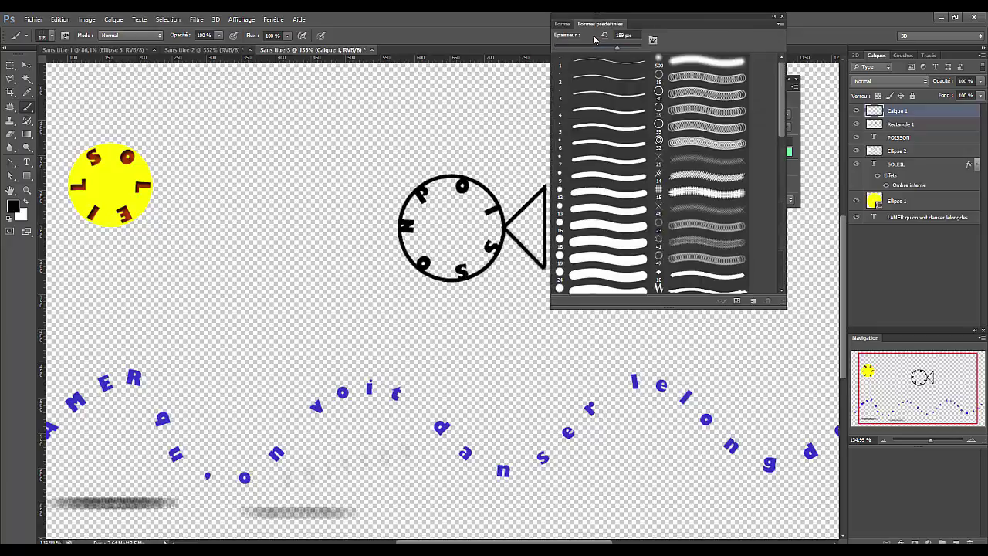
{"action": "left_click_drag", "start_coordinate": [783, 116], "coordinate": [787, 163]}
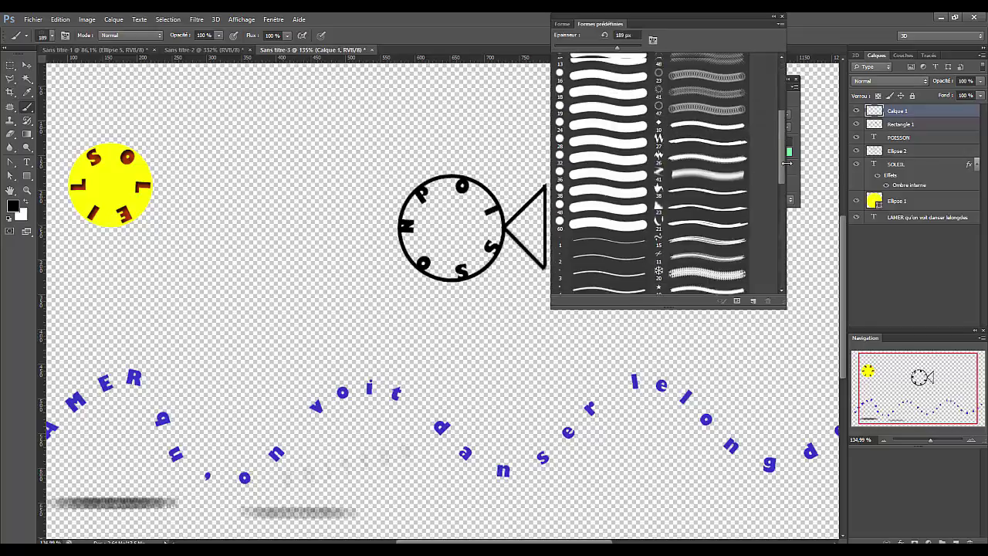
{"action": "left_click", "coordinate": [562, 24]}
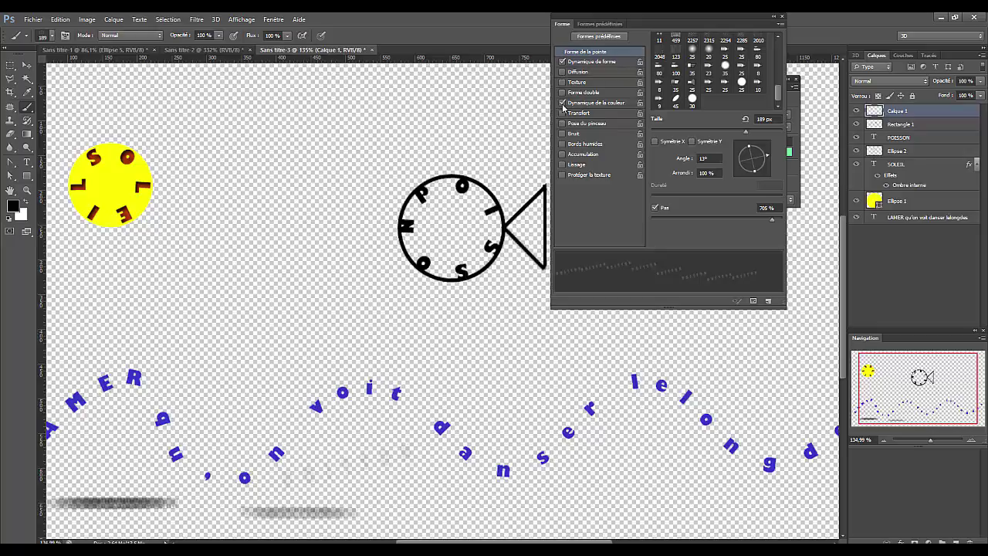
{"action": "left_click", "coordinate": [595, 102]}
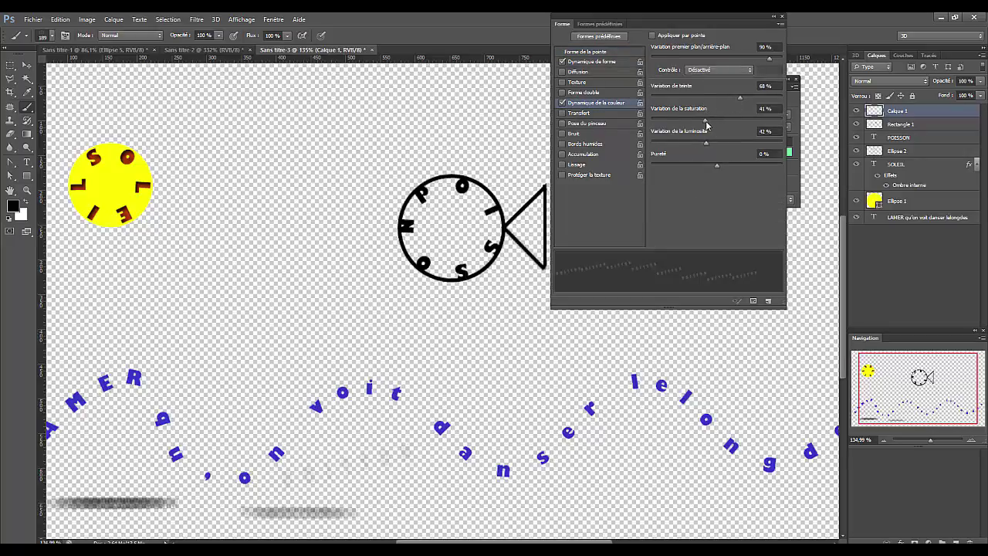
{"action": "left_click_drag", "start_coordinate": [705, 122], "coordinate": [697, 146]}
- Set the foreground colour to red #e32626, stamp the brush once below the middle of the lyrics, and close the brush settings
{"action": "left_click", "coordinate": [13, 205]}
{"action": "left_click", "coordinate": [731, 274]}
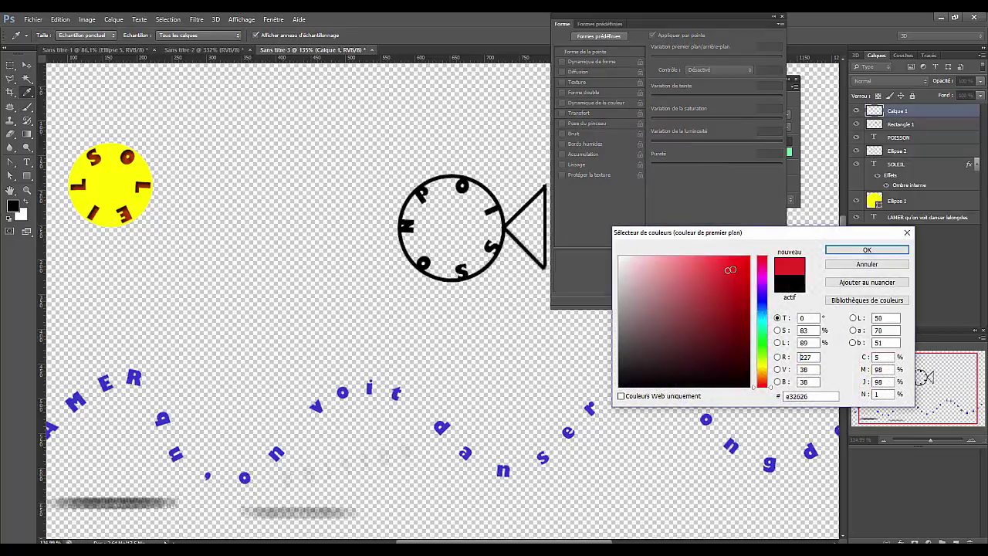
{"action": "left_click", "coordinate": [867, 250]}
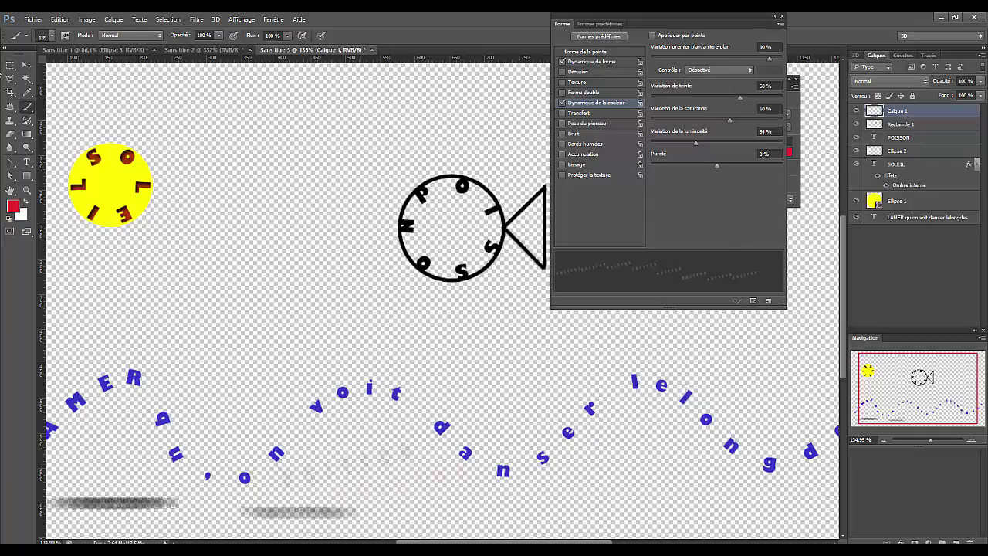
{"action": "left_click", "coordinate": [782, 17]}
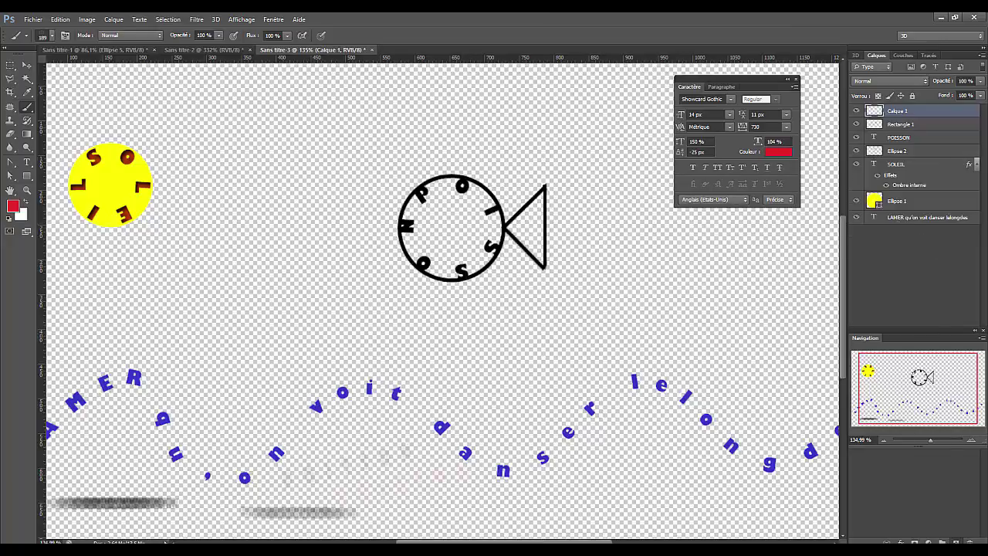
- Add a new layer at the bottom of the layer stack and set the foreground colour to pale turquoise #b0f7ec
{"action": "left_click", "coordinate": [956, 542]}
{"action": "left_click_drag", "start_coordinate": [901, 113], "coordinate": [918, 263]}
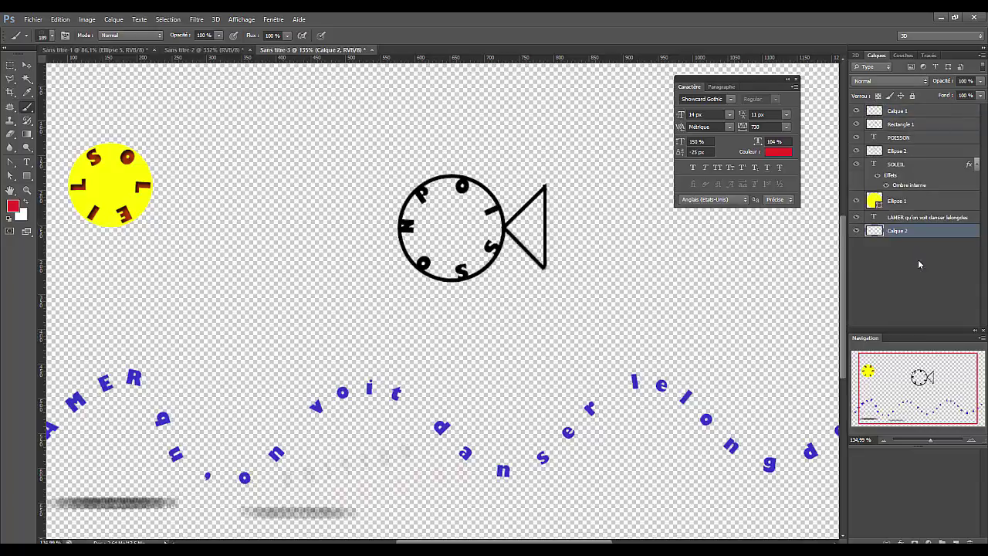
{"action": "left_click", "coordinate": [13, 207]}
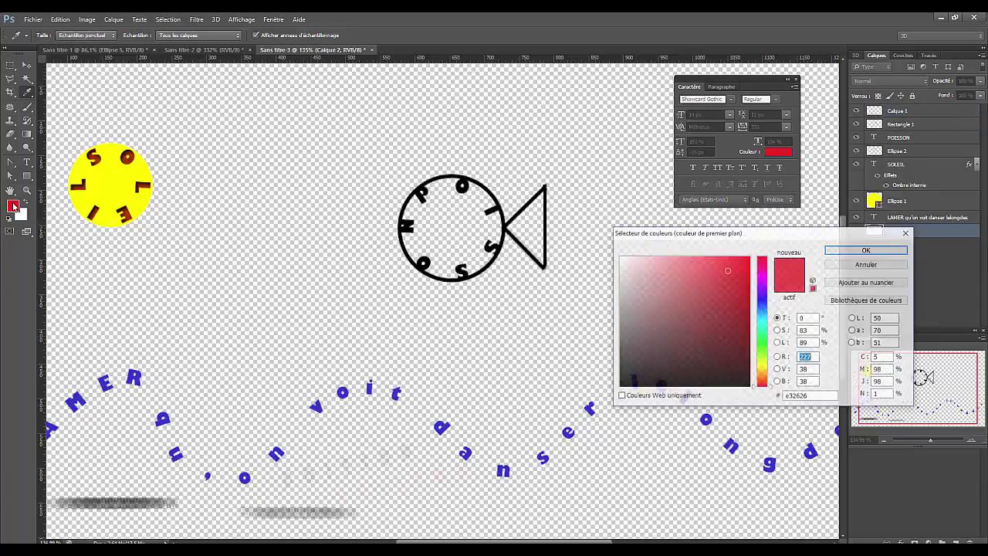
{"action": "left_click", "coordinate": [763, 324]}
{"action": "left_click_drag", "start_coordinate": [654, 270], "coordinate": [655, 260]}
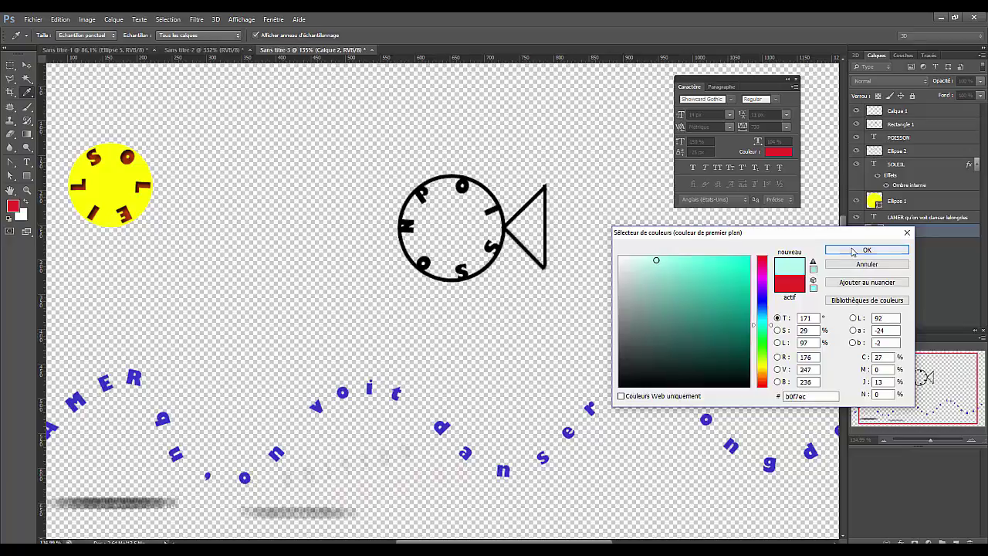
{"action": "left_click", "coordinate": [853, 253]}
- Fill the bottom layer with the foreground colour at normal mode and 100 % opacity
{"action": "left_click", "coordinate": [61, 20]}
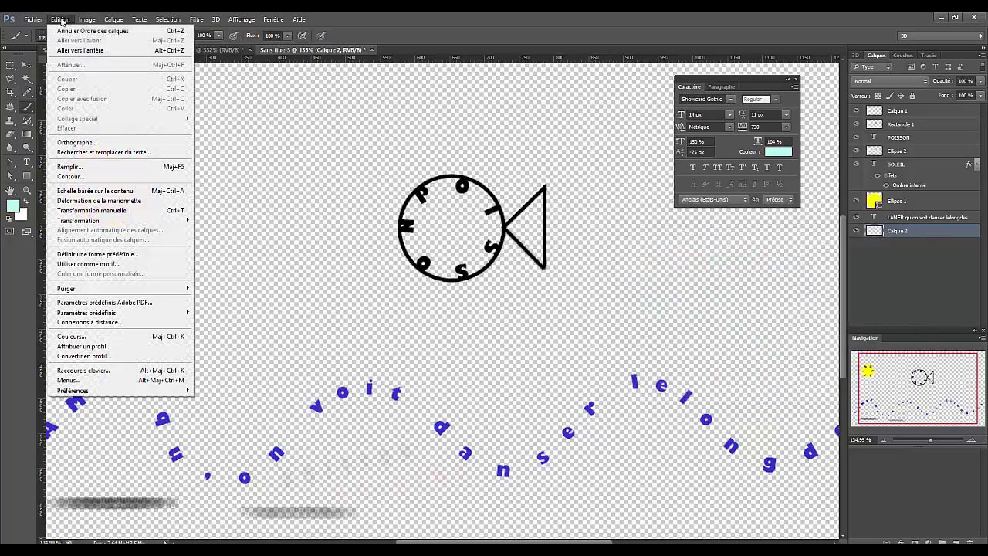
{"action": "left_click", "coordinate": [70, 167]}
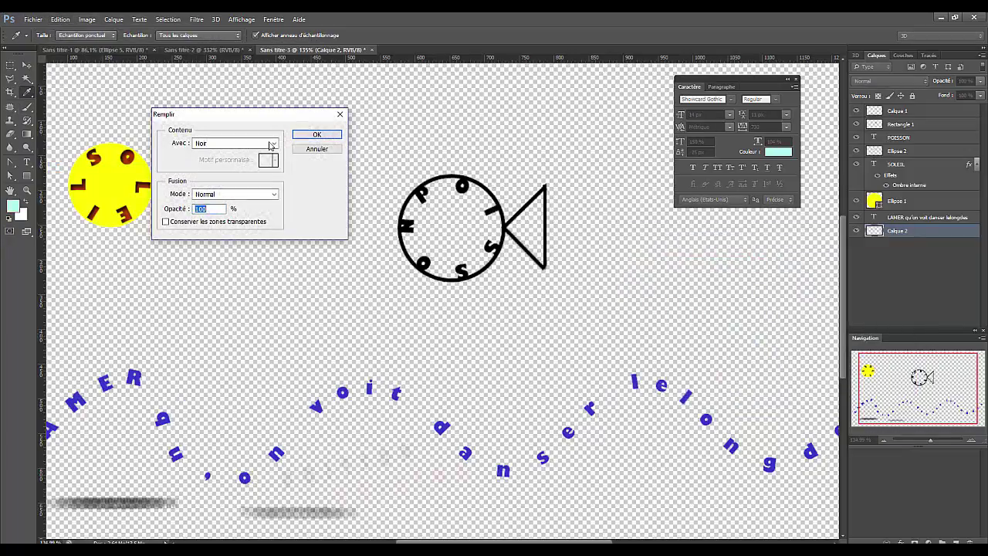
{"action": "left_click", "coordinate": [273, 143]}
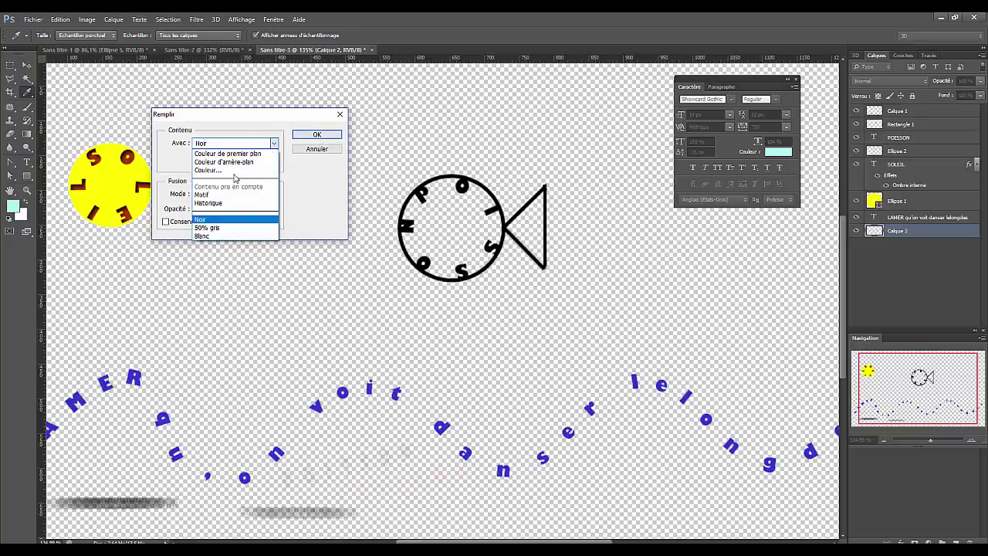
{"action": "left_click", "coordinate": [232, 154]}
{"action": "left_click", "coordinate": [317, 134]}
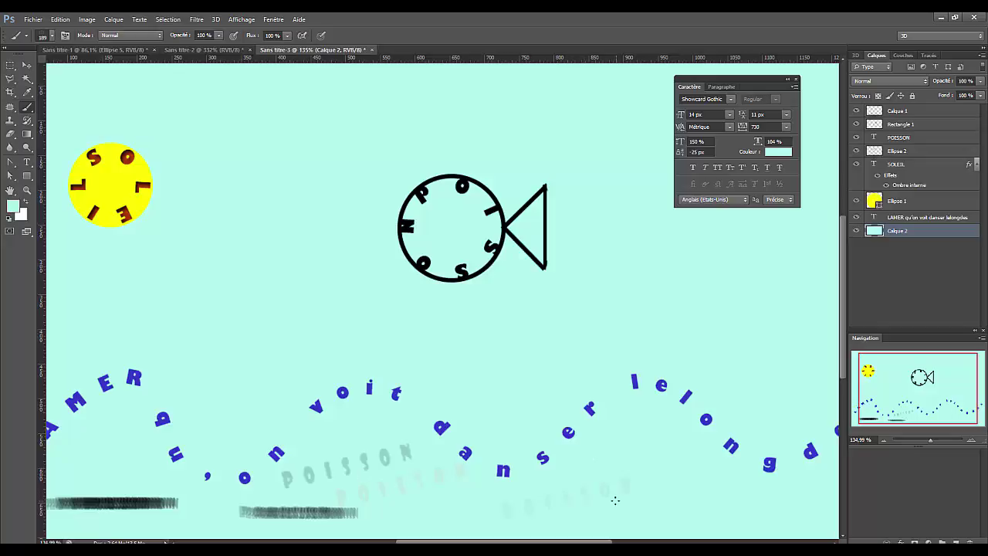
- Stamp the POISSON brush repeatedly around and below the wave lyrics on the turquoise background layer
{"action": "left_click_drag", "start_coordinate": [615, 501], "coordinate": [575, 500]}
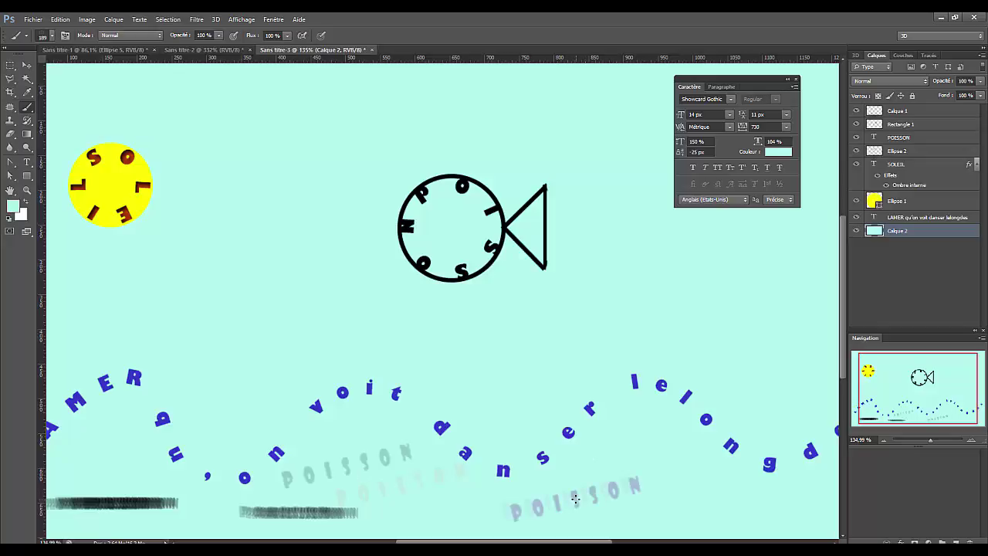
{"action": "left_click", "coordinate": [619, 439]}
{"action": "left_click", "coordinate": [718, 530]}
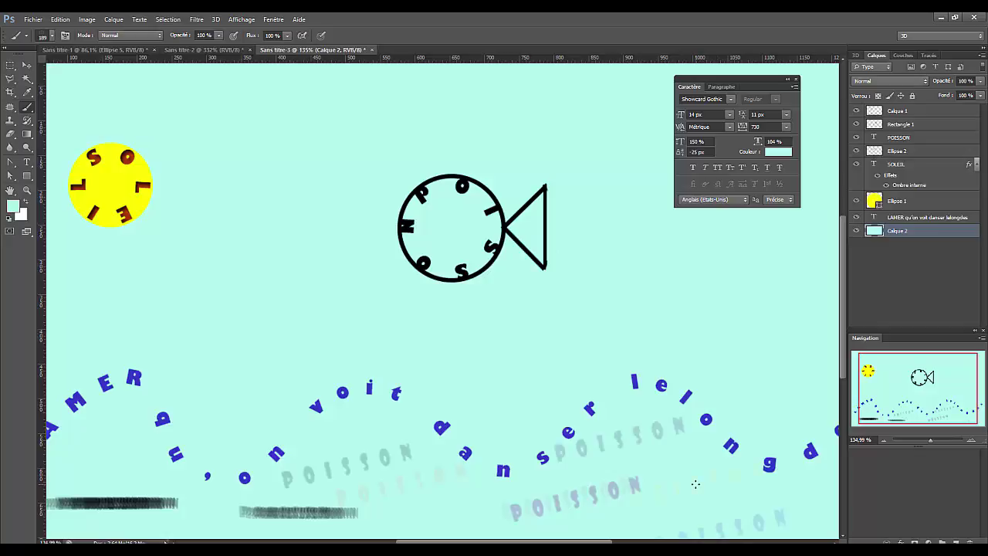
{"action": "left_click", "coordinate": [441, 522]}
{"action": "left_click", "coordinate": [99, 445]}
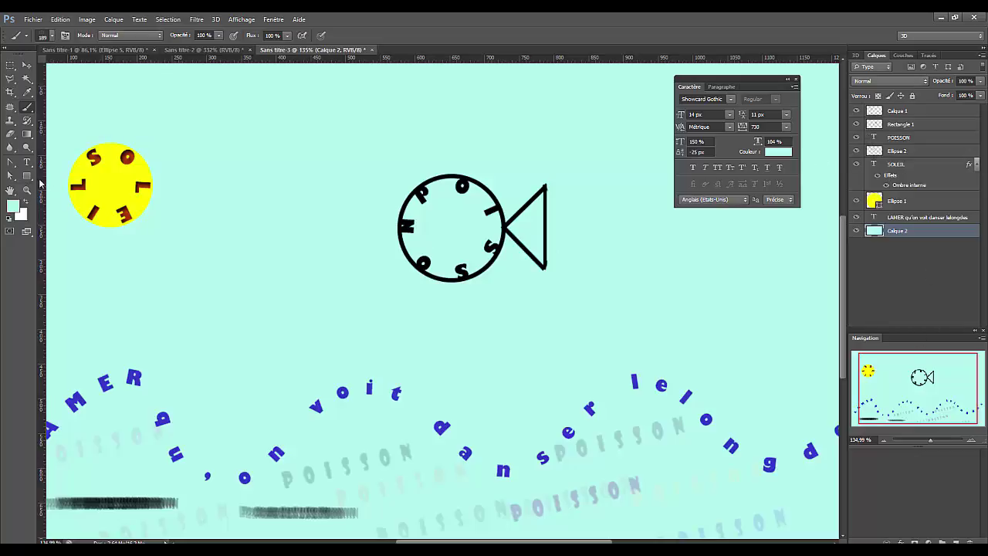
- Draw a black-outlined rectangle of about 183 by 181 px between the sun and the fish
{"action": "left_click", "coordinate": [909, 294]}
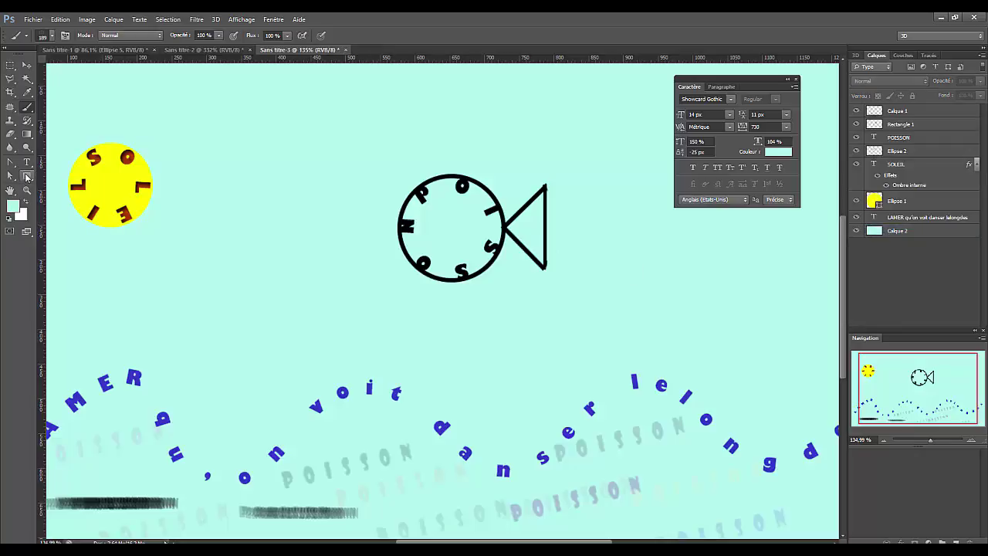
{"action": "left_click", "coordinate": [26, 176]}
{"action": "left_click_drag", "start_coordinate": [225, 192], "coordinate": [352, 316]}
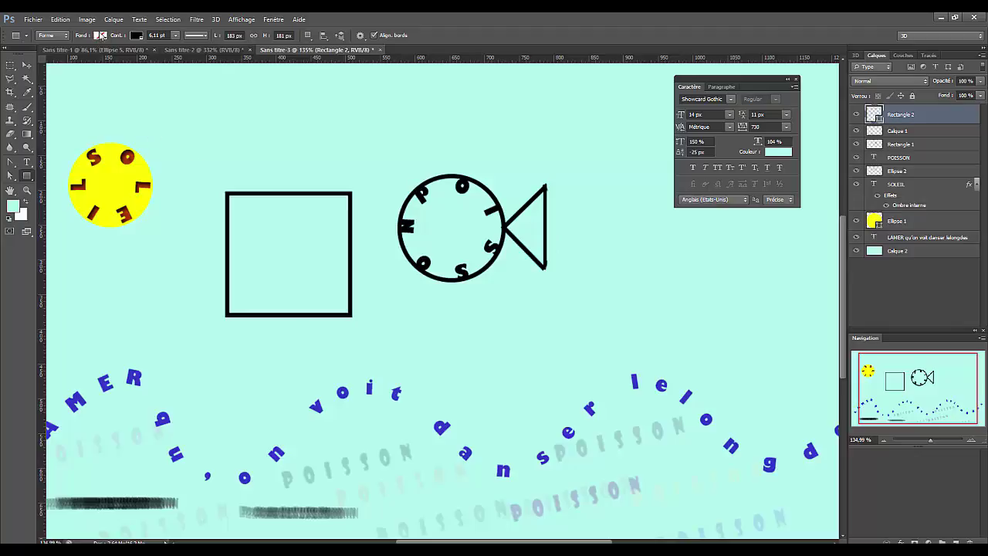
- Set the rectangle's fill to dark blue and select its layer, Rectangle 2
{"action": "left_click", "coordinate": [100, 35]}
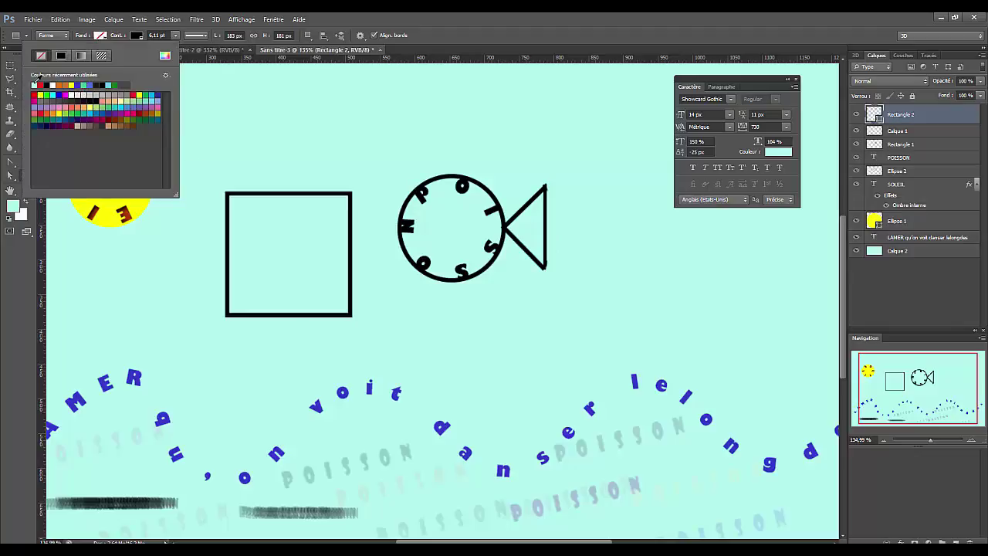
{"action": "left_click", "coordinate": [34, 84]}
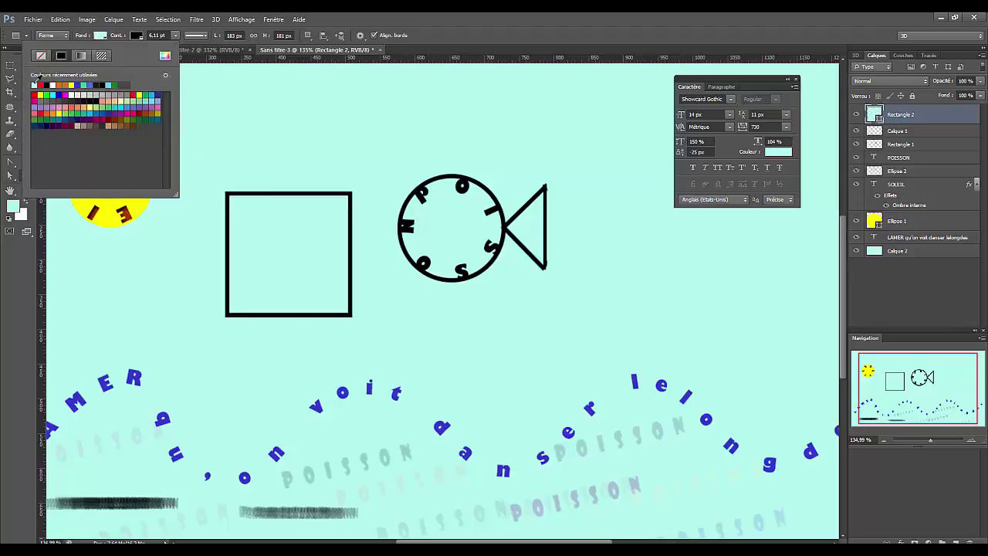
{"action": "left_click", "coordinate": [158, 92]}
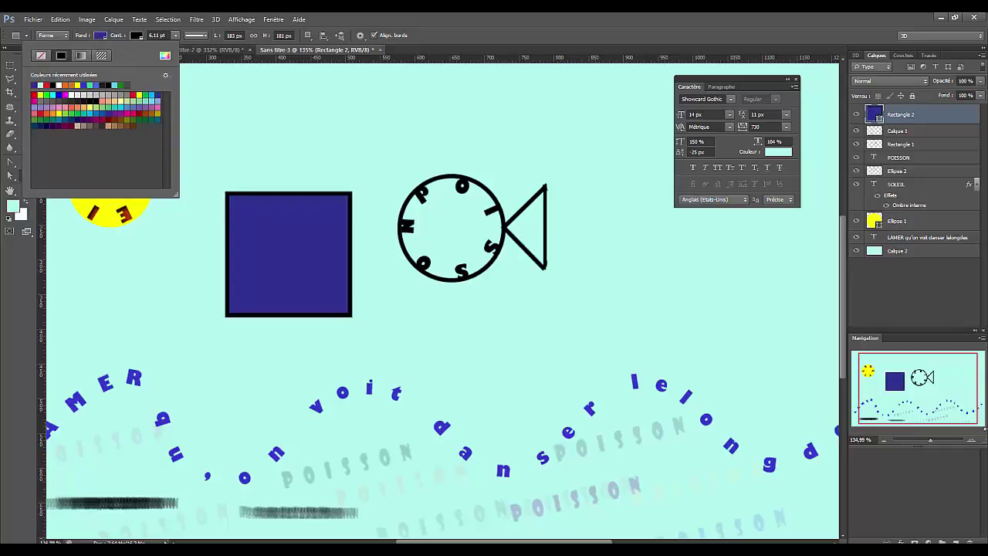
{"action": "left_click", "coordinate": [934, 297]}
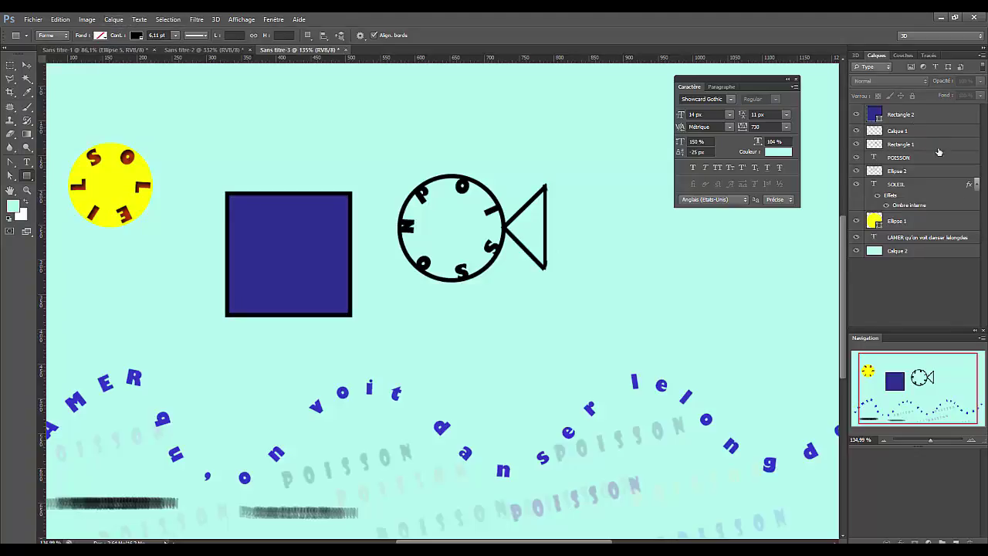
{"action": "right_click", "coordinate": [909, 118]}
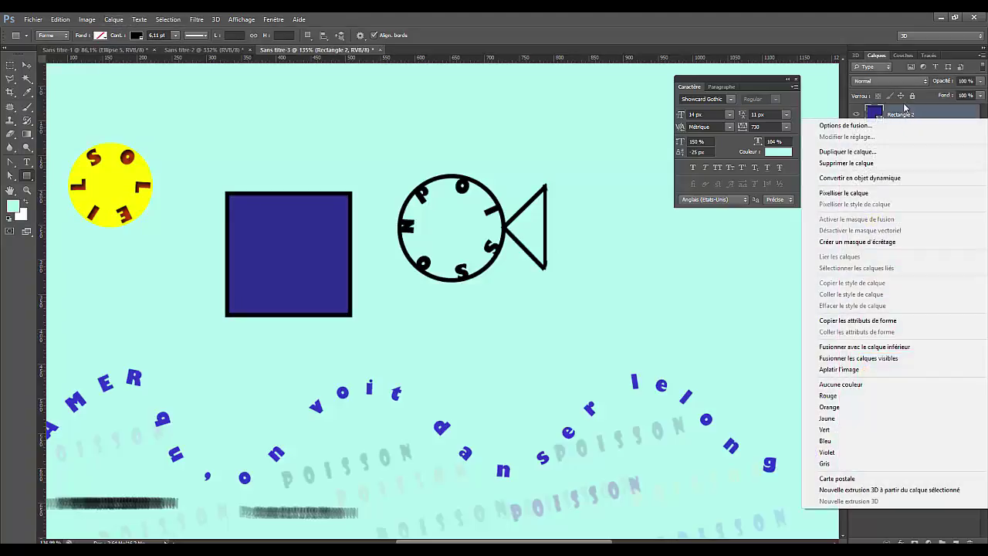
{"action": "left_click", "coordinate": [828, 25]}
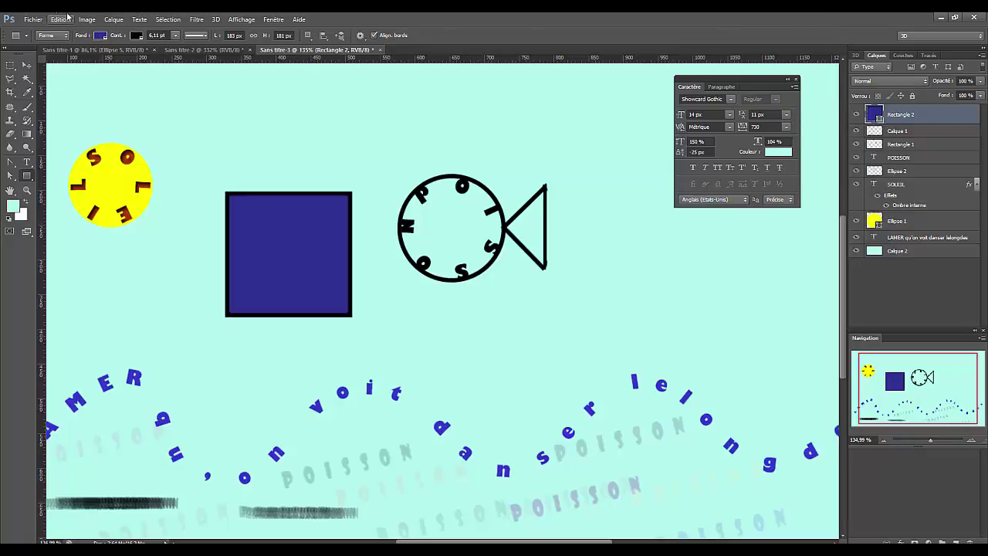
- Open the layer style blending options for the Rectangle 2 layer
{"action": "left_click", "coordinate": [114, 19]}
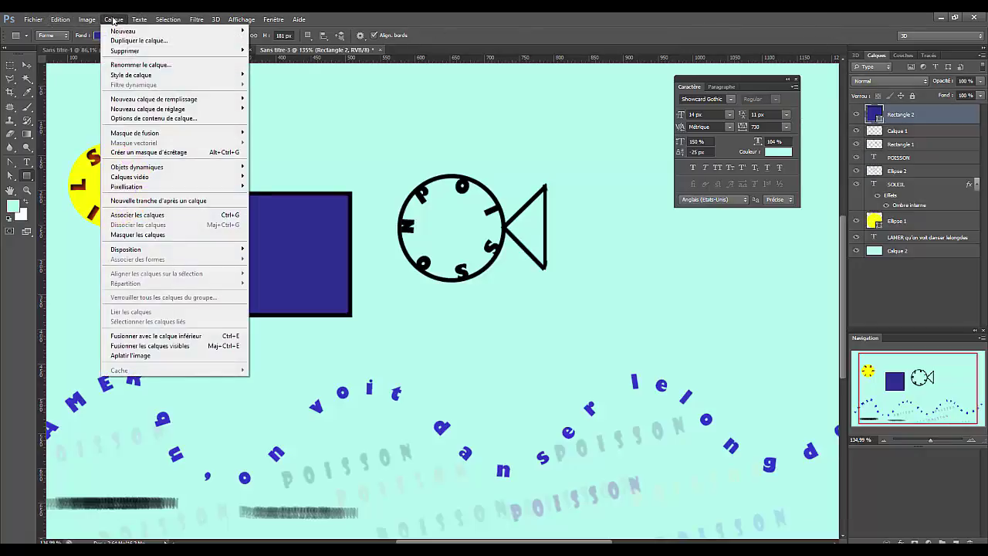
{"action": "mouse_move", "coordinate": [132, 74]}
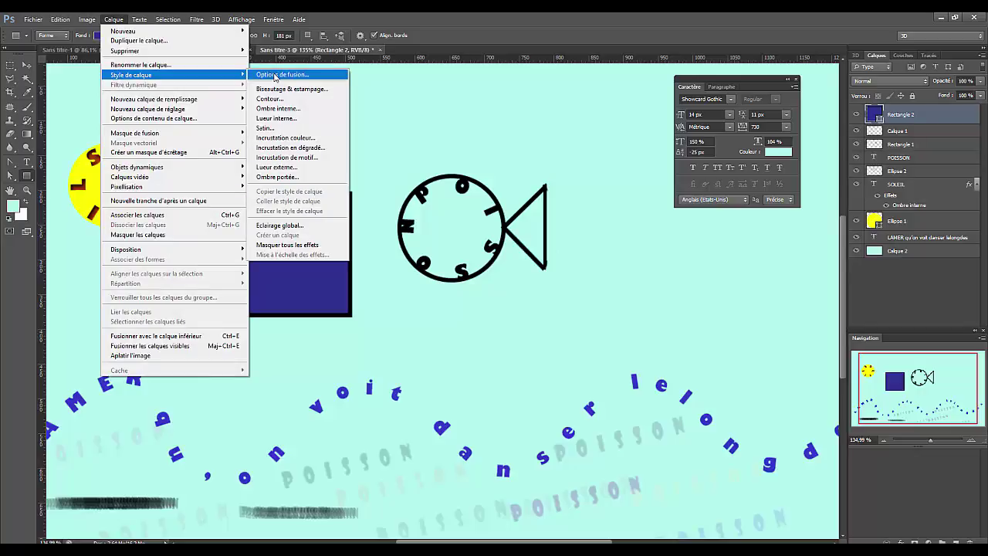
{"action": "left_click", "coordinate": [275, 75]}
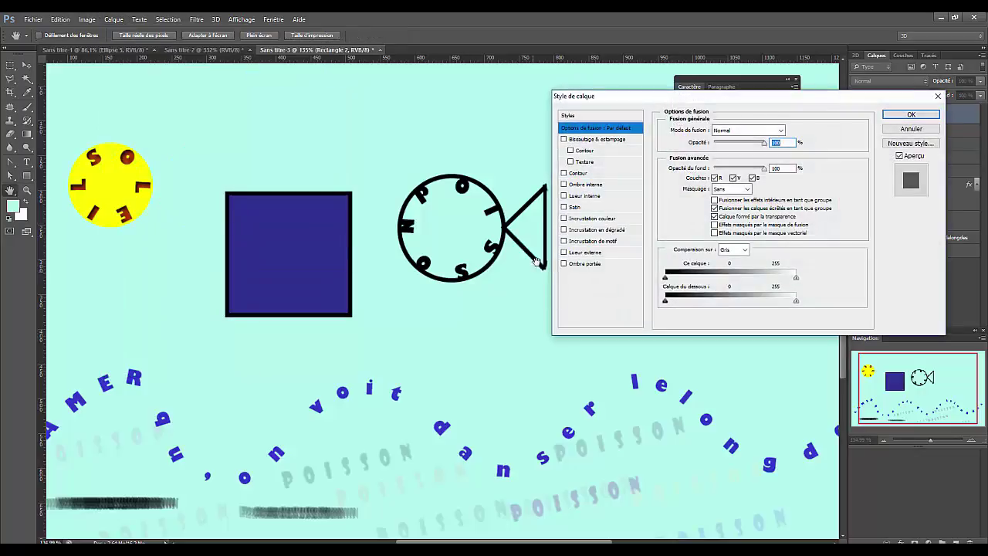
- Try a Pattern Overlay on the rectangle using the poisson pattern at 61 % scale, and switch the overlay off again
{"action": "left_click", "coordinate": [564, 241]}
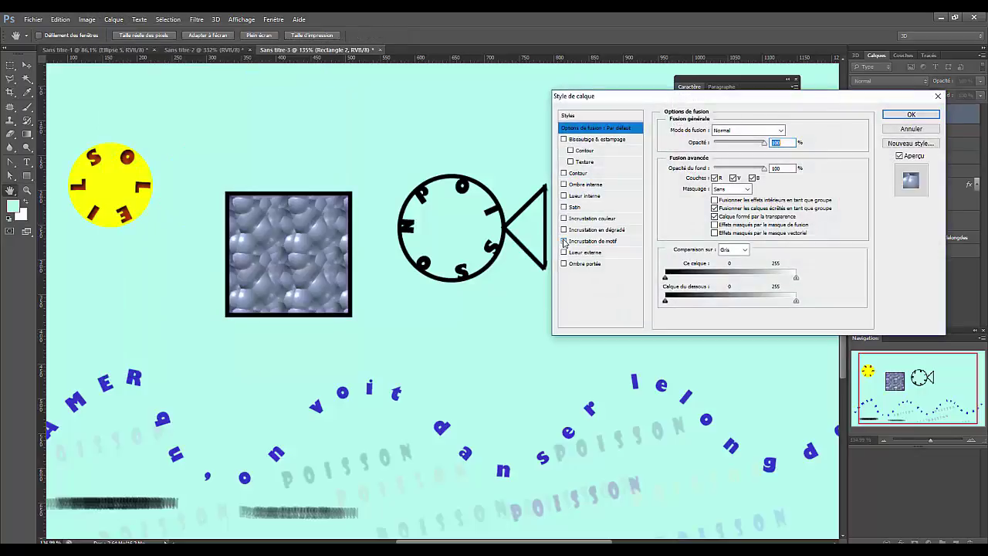
{"action": "left_click", "coordinate": [781, 130]}
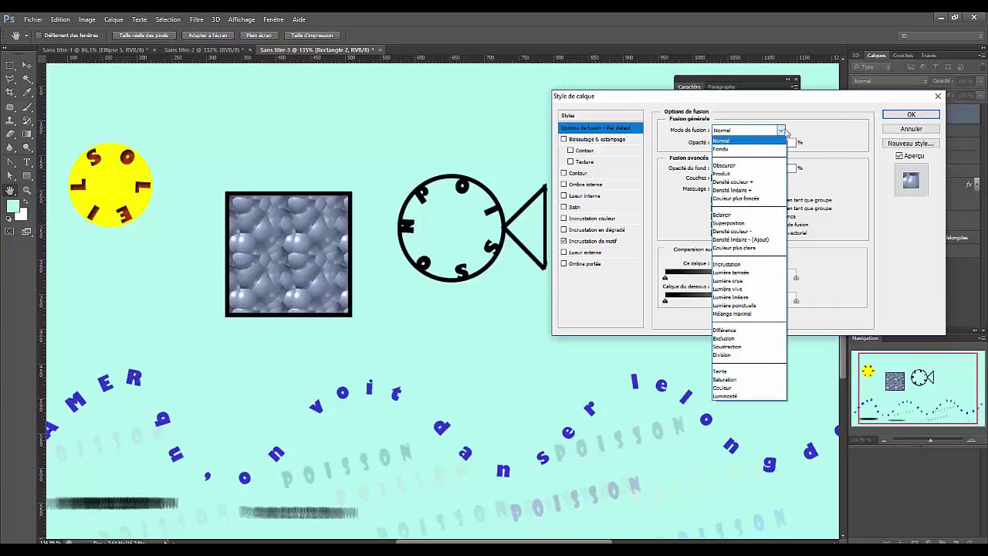
{"action": "left_click", "coordinate": [833, 129]}
{"action": "key", "text": "Tab"}
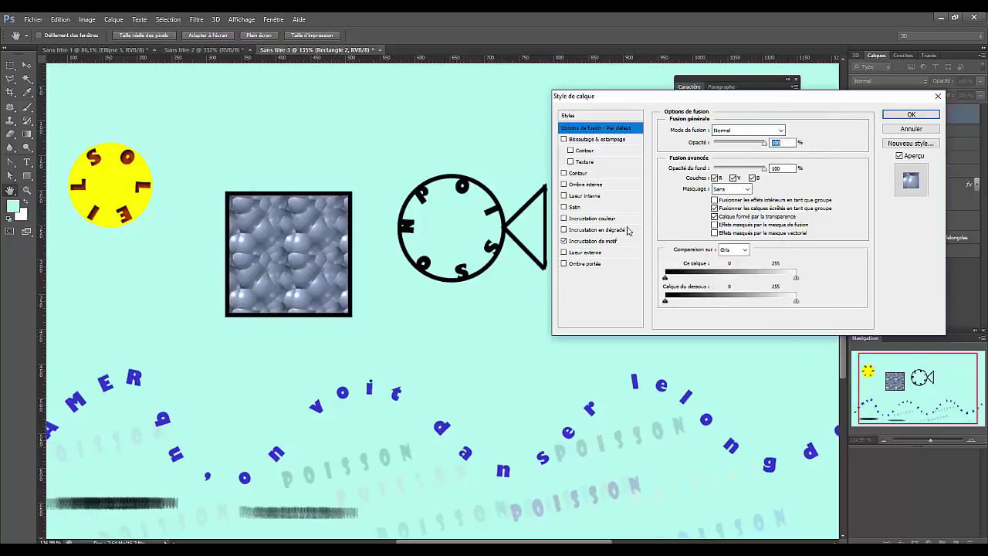
{"action": "left_click", "coordinate": [606, 242]}
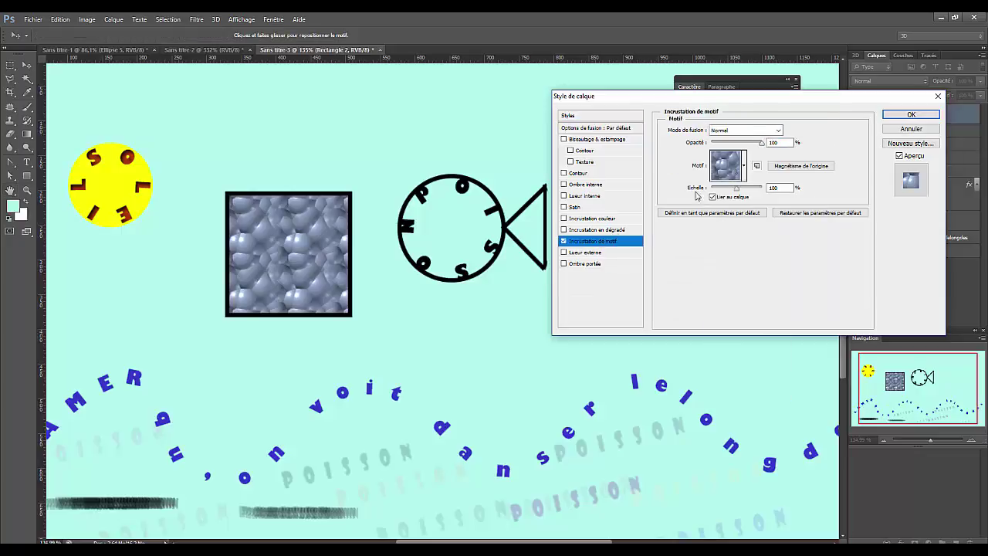
{"action": "left_click", "coordinate": [744, 166]}
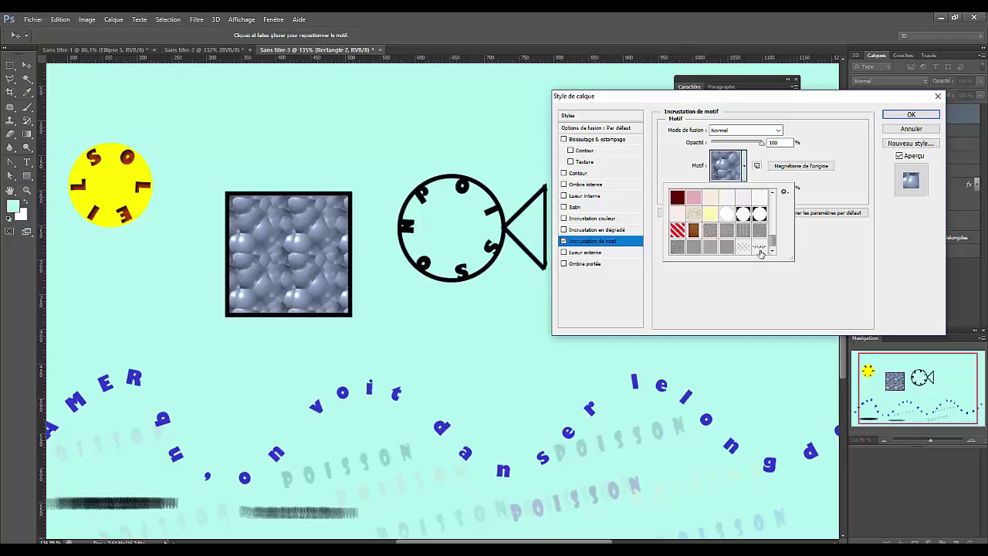
{"action": "left_click", "coordinate": [760, 248]}
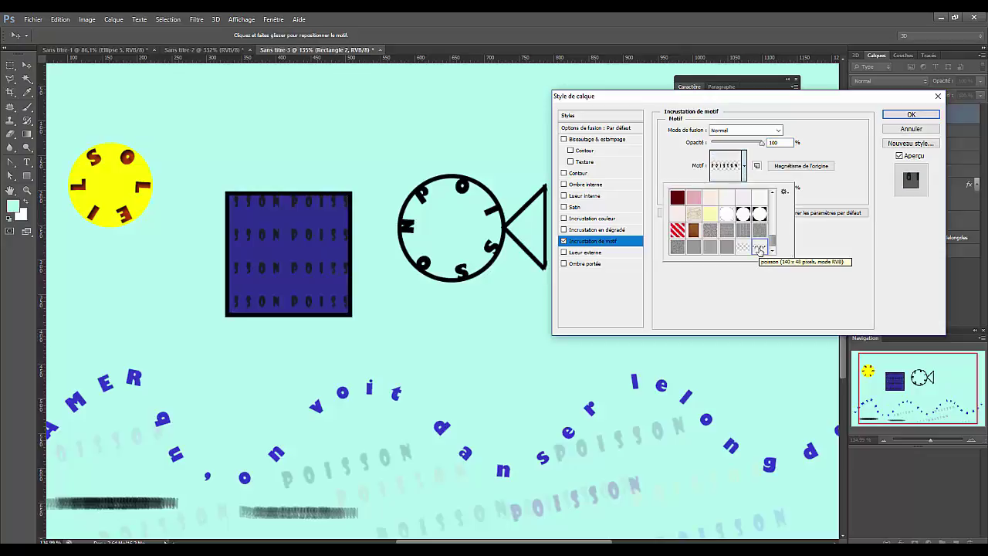
{"action": "left_click", "coordinate": [824, 305]}
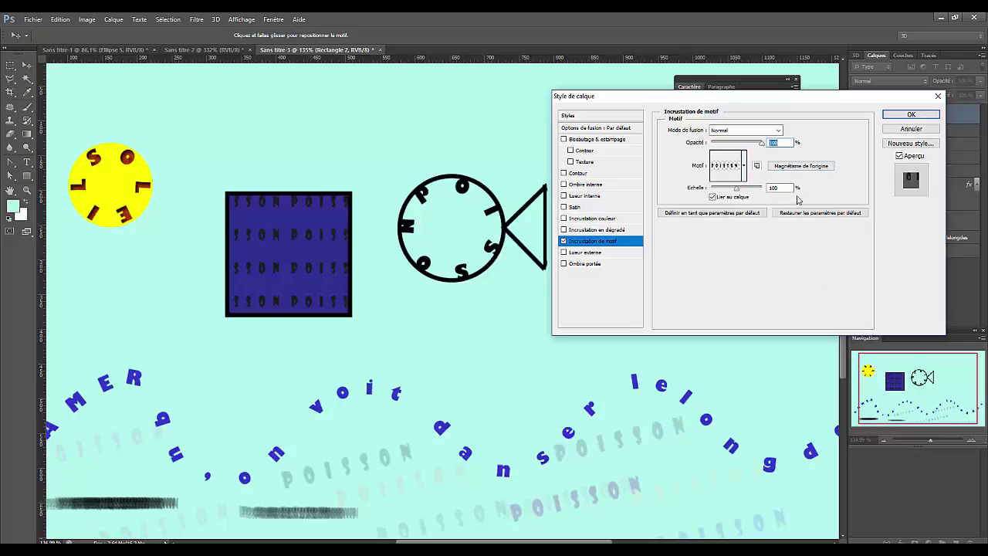
{"action": "mouse_move", "coordinate": [737, 191]}
{"action": "left_mouse_down"}
{"action": "mouse_move", "coordinate": [715, 193]}
{"action": "mouse_move", "coordinate": [746, 191]}
{"action": "mouse_move", "coordinate": [728, 193]}
{"action": "left_mouse_up"}
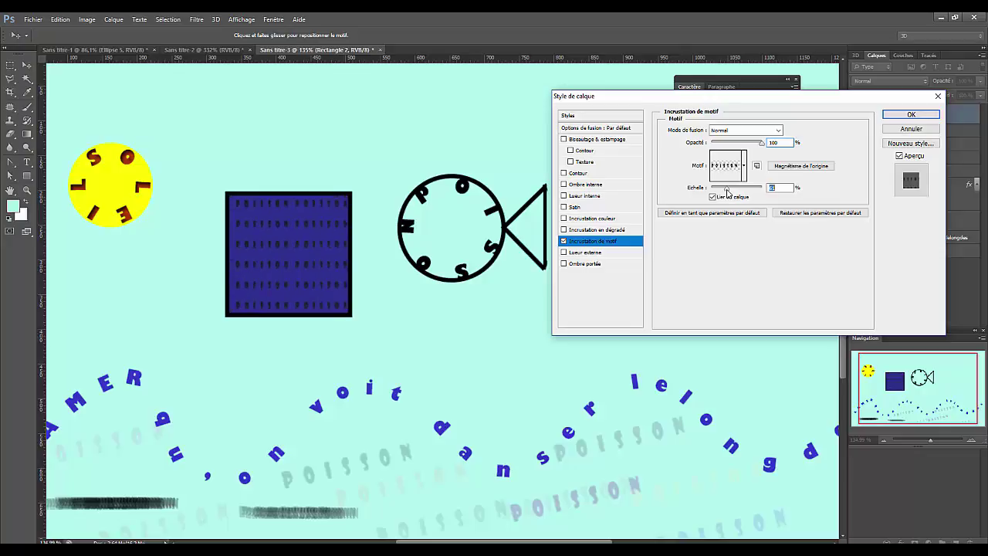
{"action": "left_click", "coordinate": [564, 241]}
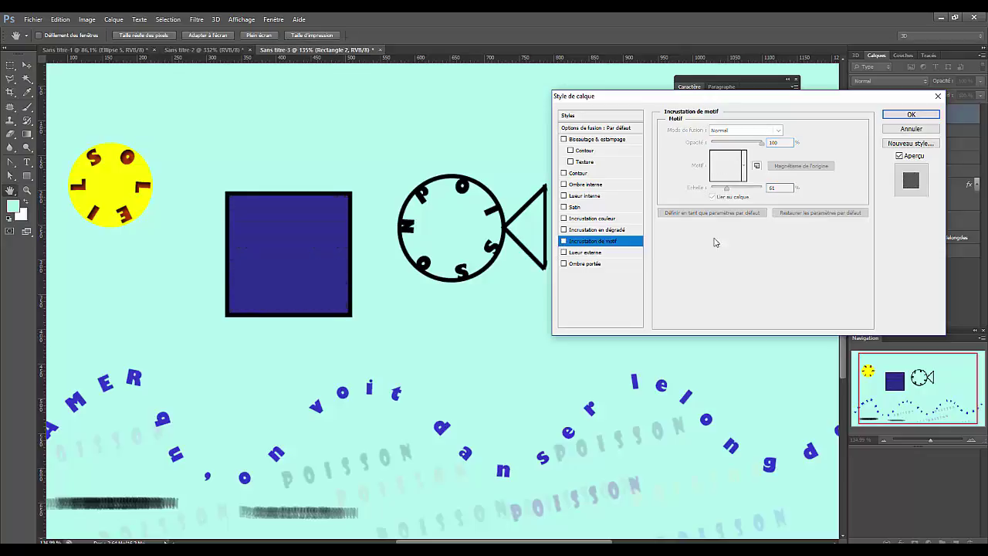
- Enable Bevel & Emboss with Texture on the rectangle and choose the poisson pattern as the texture
{"action": "left_click", "coordinate": [565, 140]}
{"action": "left_click", "coordinate": [571, 162]}
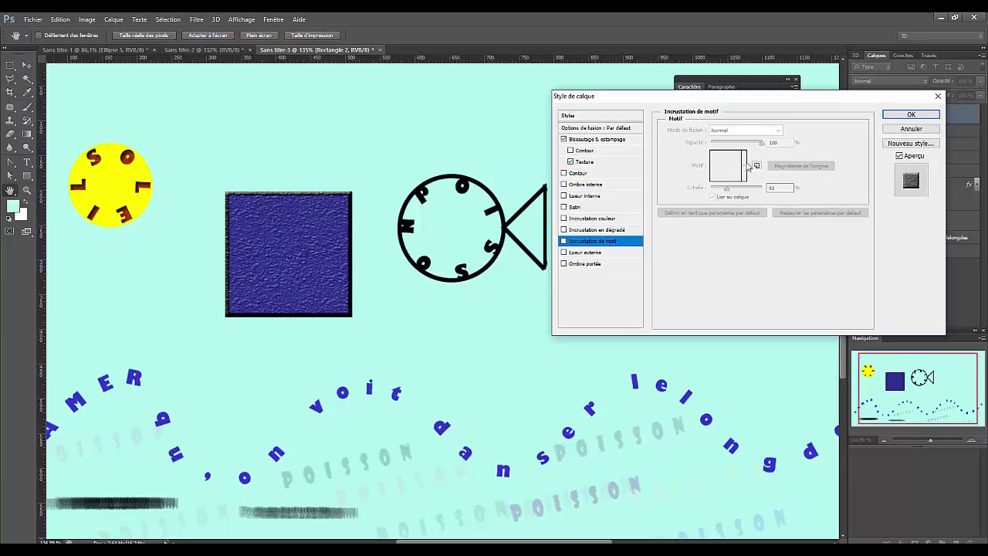
{"action": "left_click", "coordinate": [586, 162]}
{"action": "left_click", "coordinate": [720, 142]}
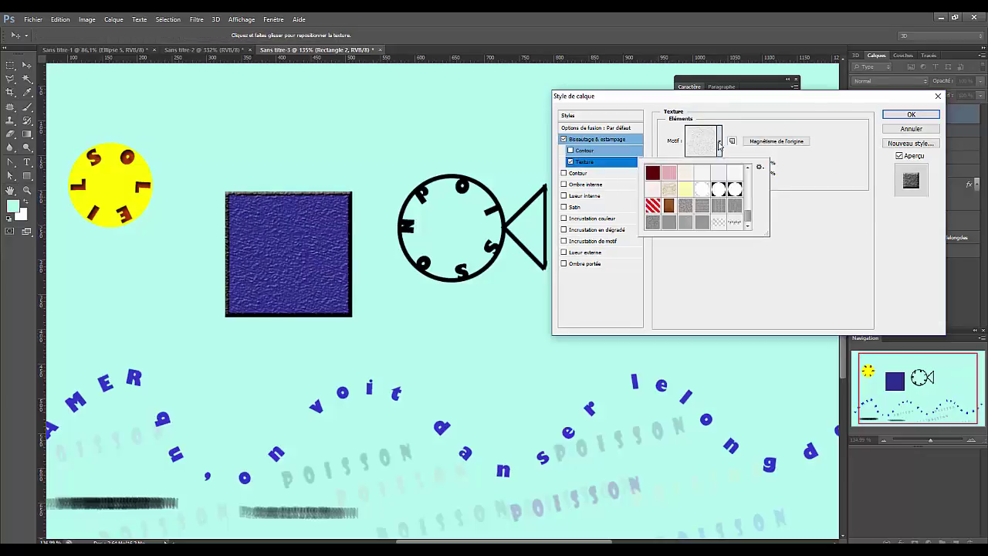
{"action": "left_click", "coordinate": [738, 224]}
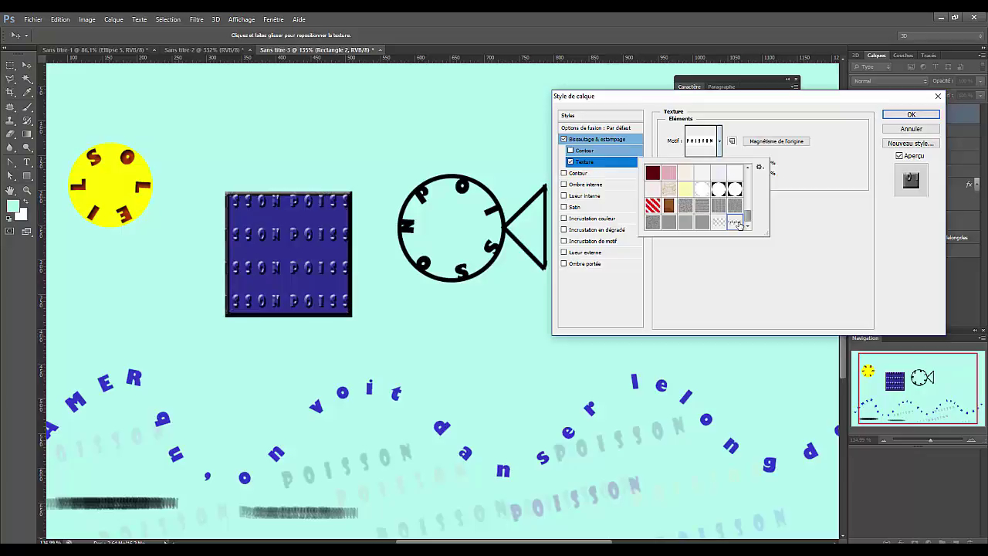
- Set the texture's depth to -42 % and its scale to about 79 %, and apply the layer style
{"action": "left_click", "coordinate": [753, 292]}
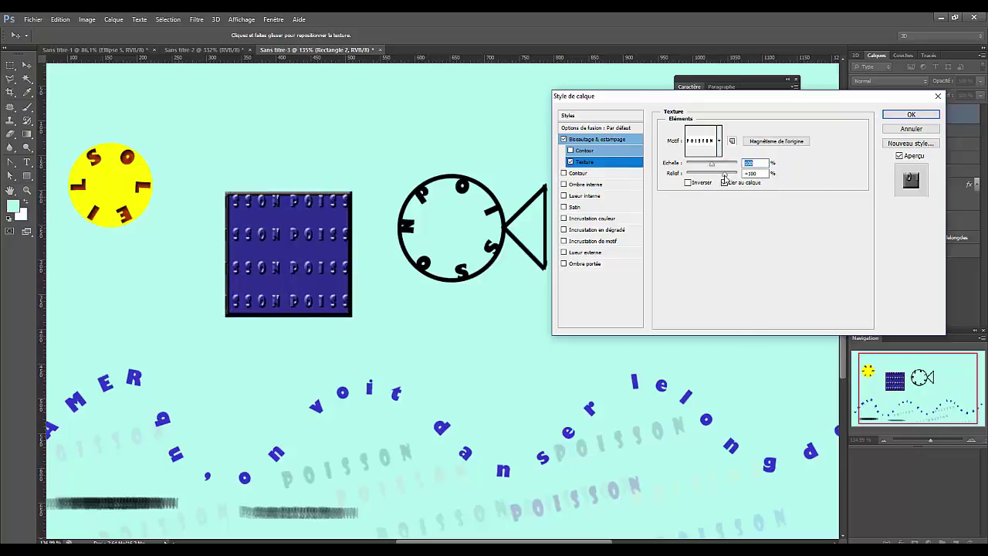
{"action": "mouse_move", "coordinate": [724, 175]}
{"action": "left_mouse_down"}
{"action": "mouse_move", "coordinate": [695, 176]}
{"action": "mouse_move", "coordinate": [711, 175]}
{"action": "left_mouse_up"}
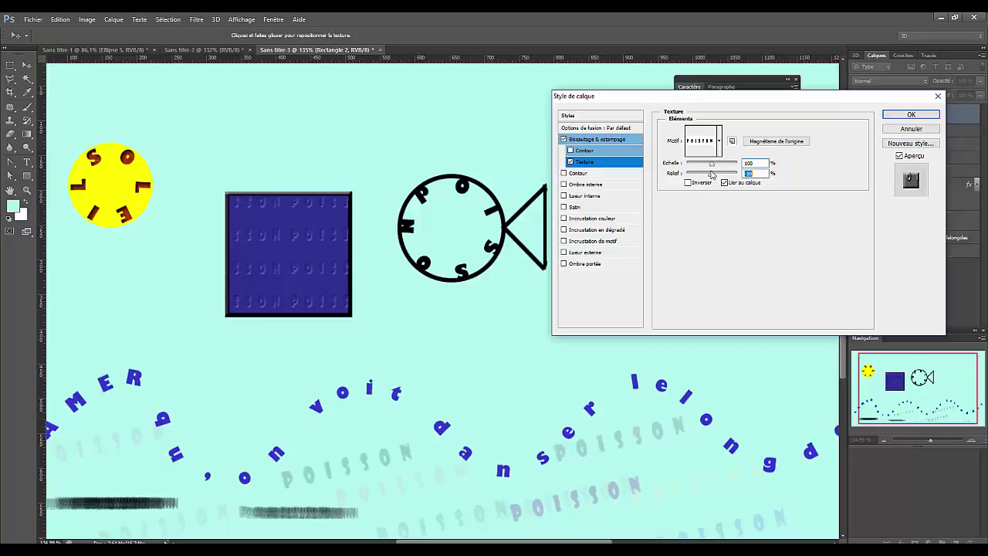
{"action": "mouse_move", "coordinate": [711, 174]}
{"action": "left_mouse_down"}
{"action": "mouse_move", "coordinate": [716, 167]}
{"action": "mouse_move", "coordinate": [706, 170]}
{"action": "left_mouse_up"}
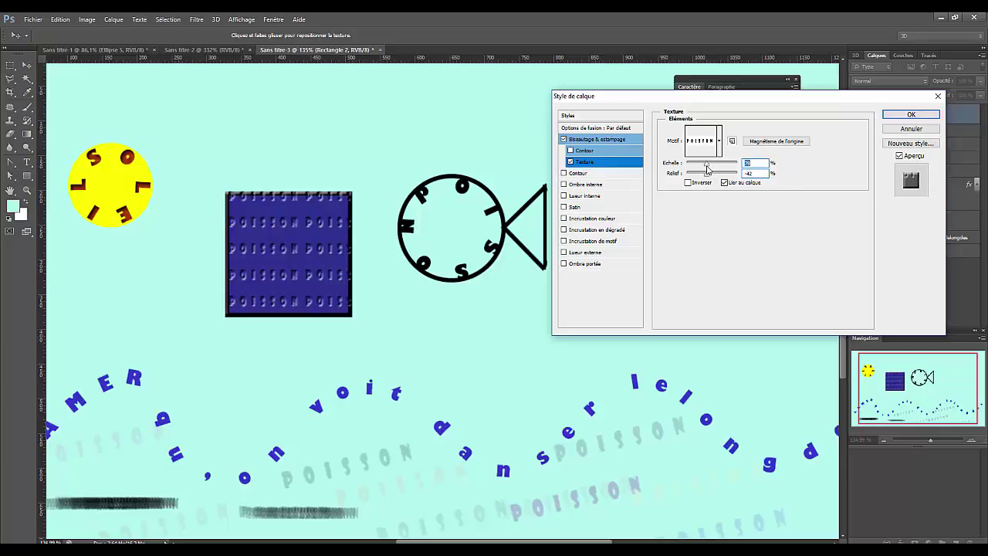
{"action": "left_click", "coordinate": [911, 114]}
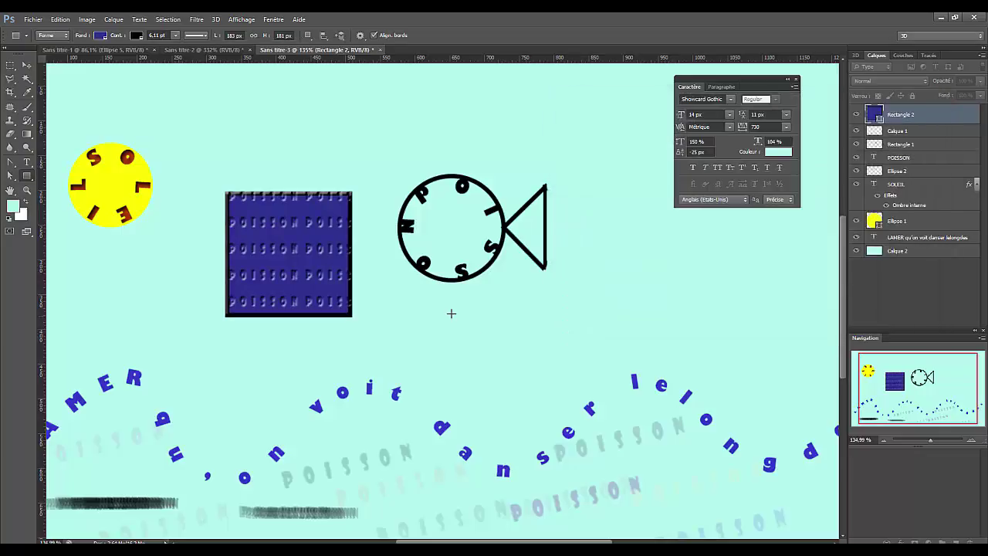